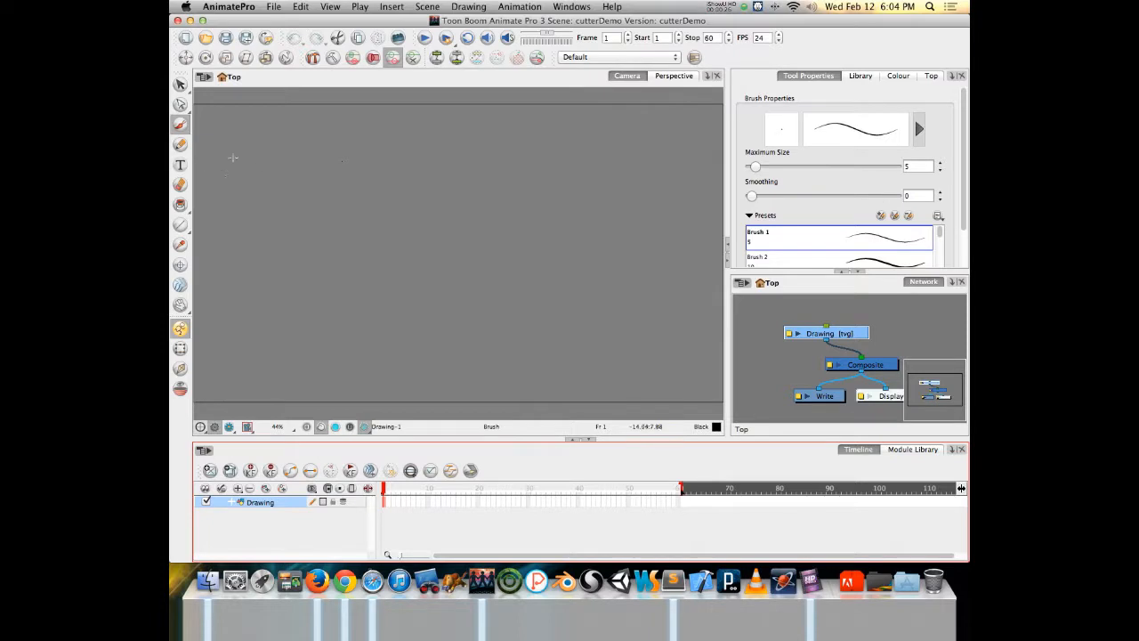
Draw a large circle outline with a brush maximum size of about 10.4 and rename its layer to blue.
drag(753, 167, 759, 169)
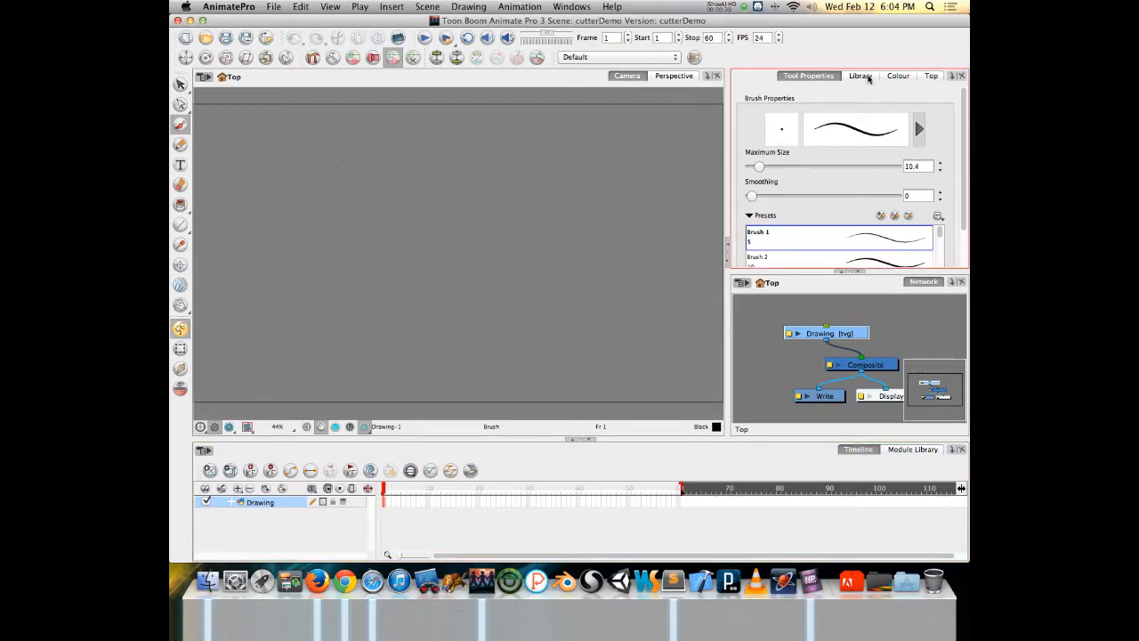
mouse_move(407, 175)
mouse_down()
mouse_move(473, 180)
mouse_move(498, 205)
mouse_move(487, 251)
mouse_move(454, 271)
mouse_move(413, 270)
mouse_move(385, 240)
mouse_move(433, 173)
mouse_up()
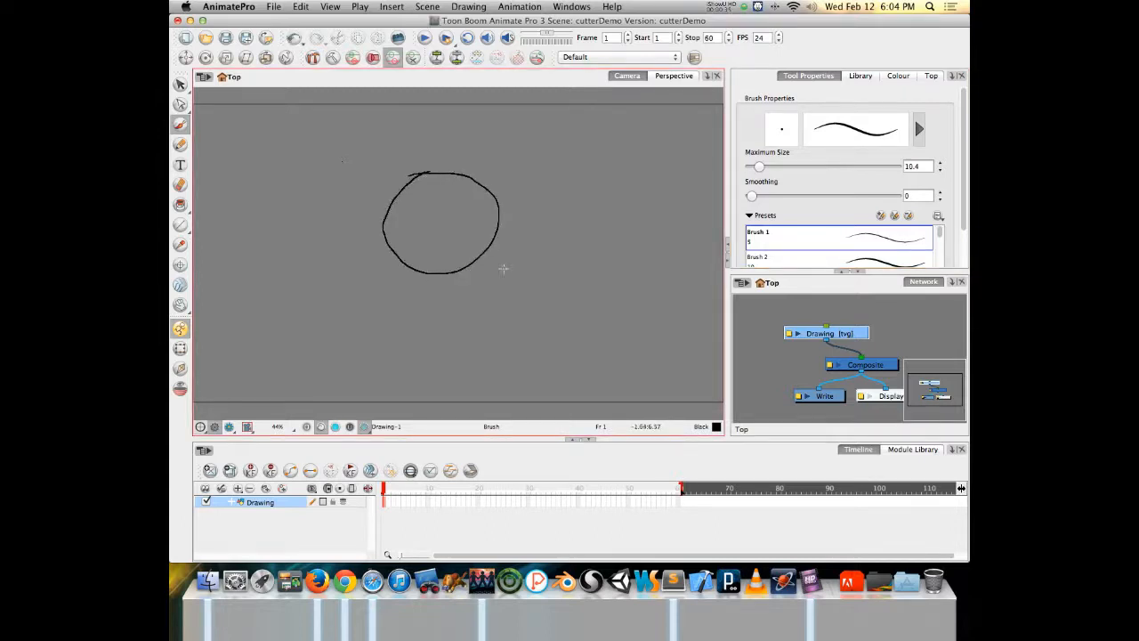
double_click(260, 503)
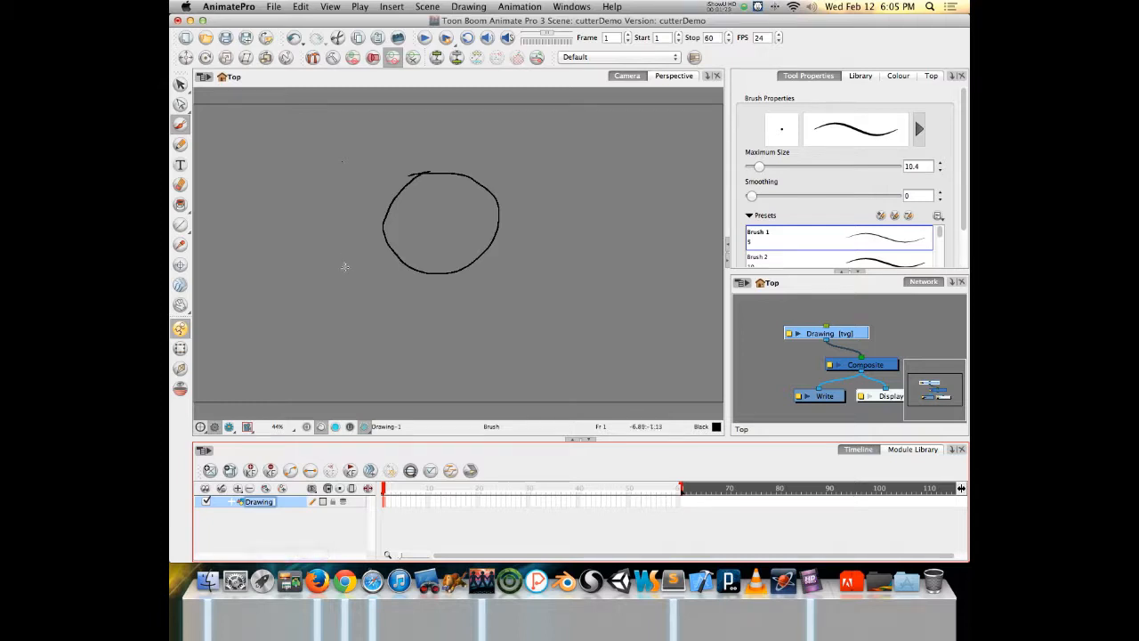
text(blue)
key(Return)
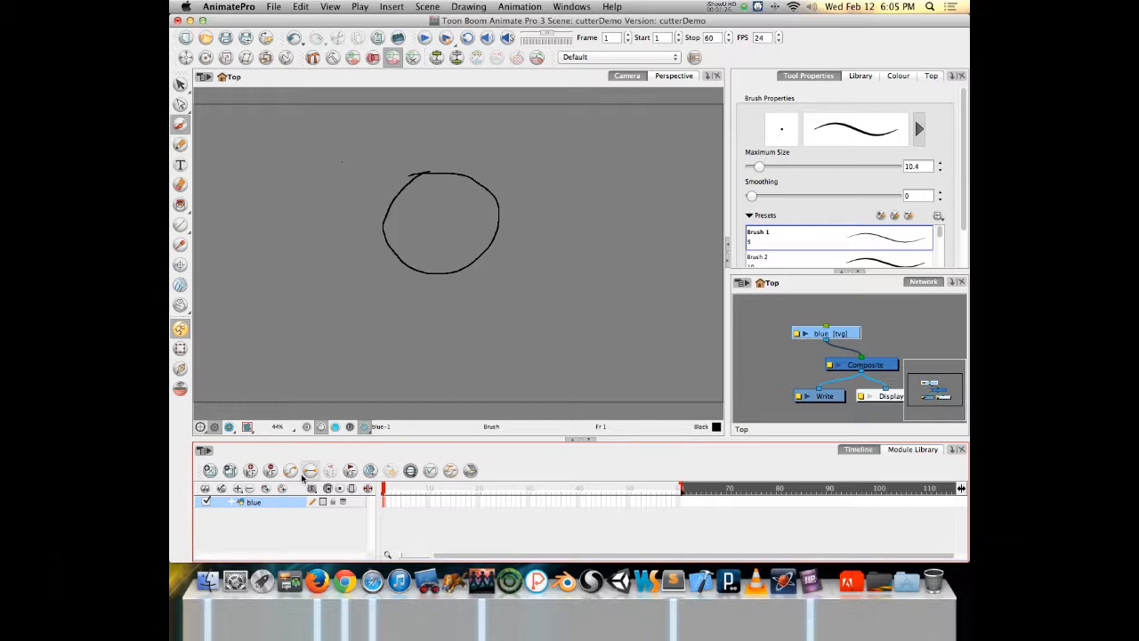
Add a new drawing layer and sketch a smaller oval with short radial strokes inside the large circle.
click(266, 488)
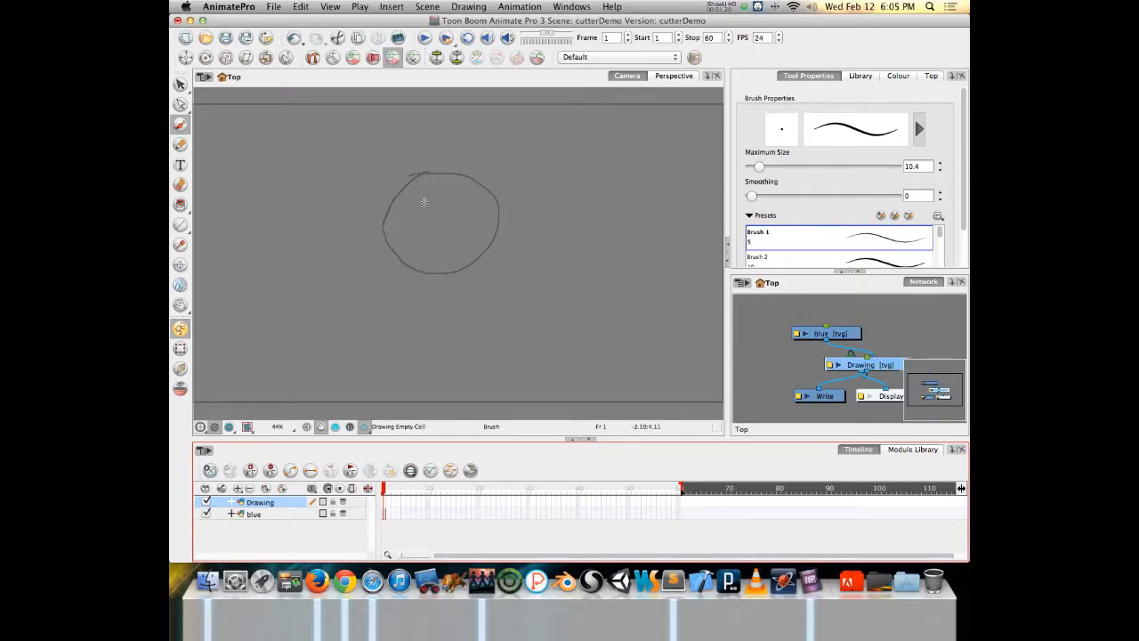
mouse_move(435, 209)
mouse_down()
mouse_move(469, 212)
mouse_move(461, 238)
mouse_move(435, 239)
mouse_move(438, 203)
mouse_up()
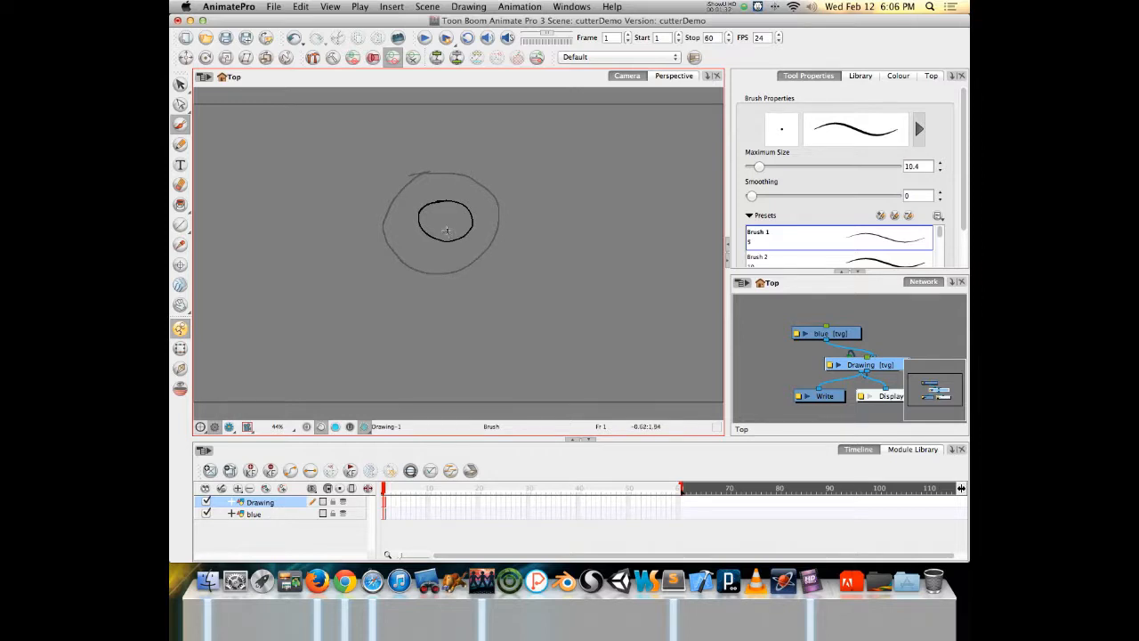
mouse_move(442, 231)
mouse_down()
mouse_move(428, 223)
mouse_move(439, 210)
mouse_move(460, 213)
mouse_move(461, 230)
mouse_up()
Fill the small inner oval with the Red swatch and rename its layer to red.
click(179, 204)
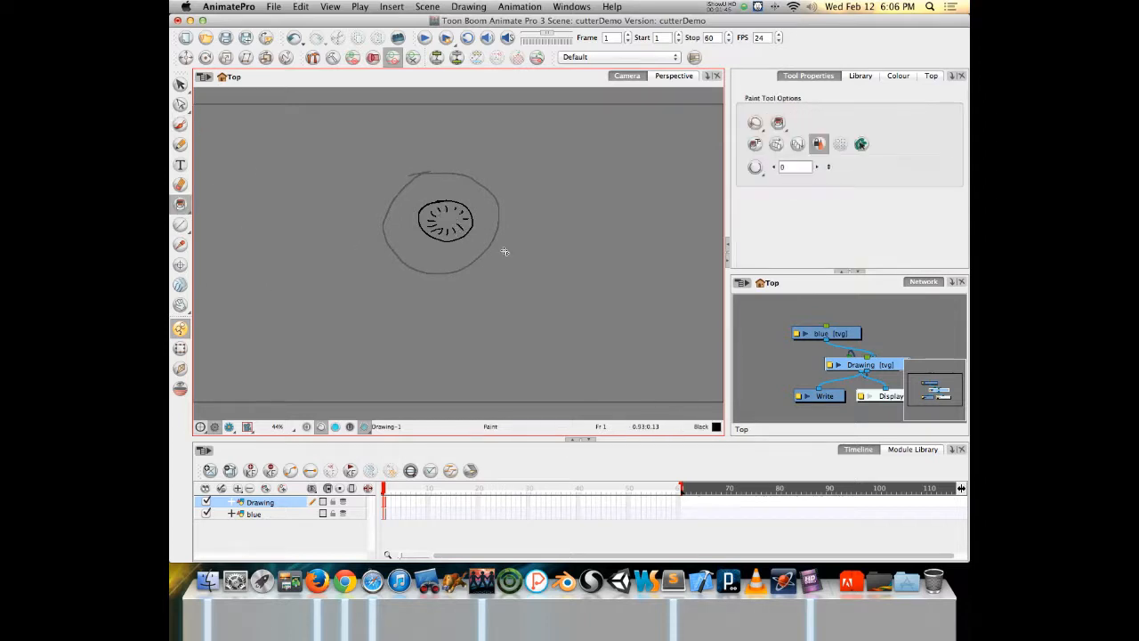
click(895, 78)
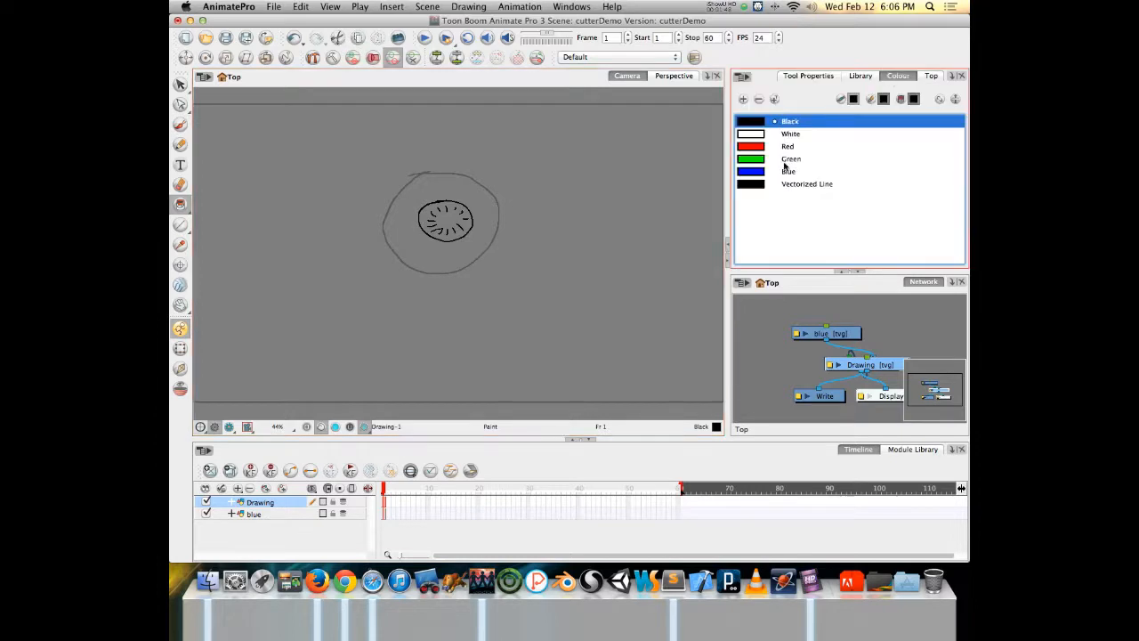
click(747, 149)
click(451, 219)
double_click(260, 501)
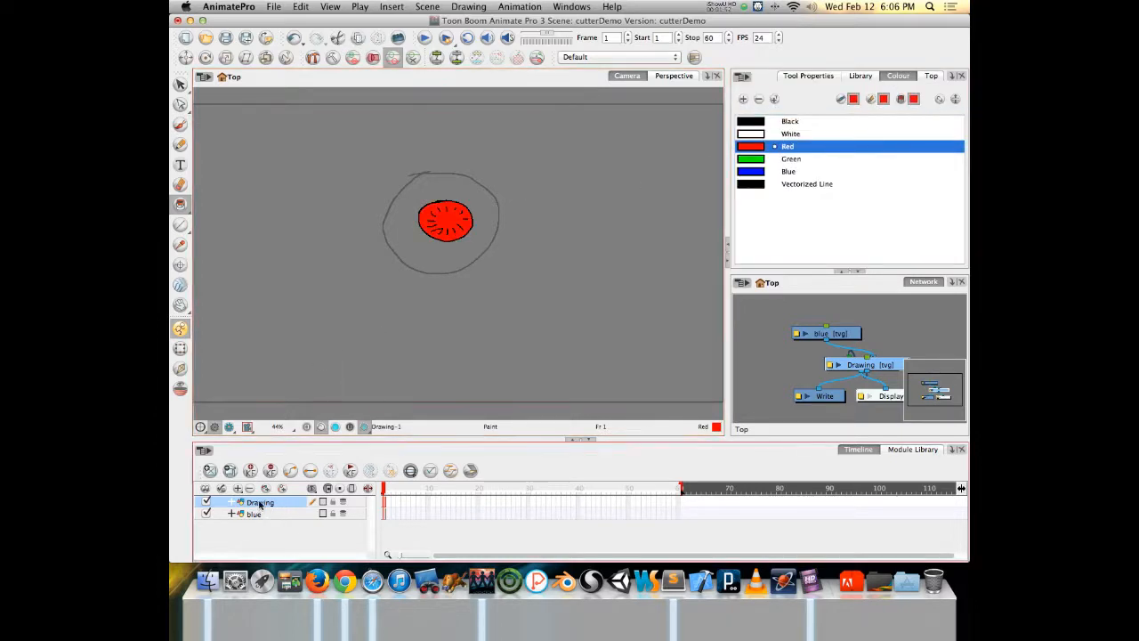
text(red)
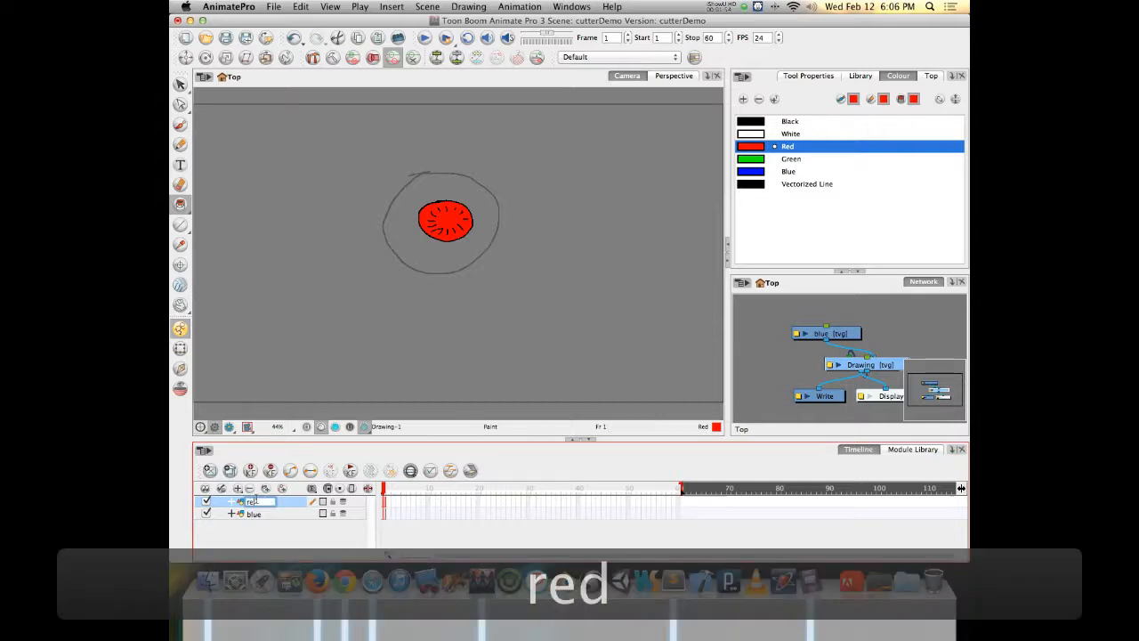
key(Return)
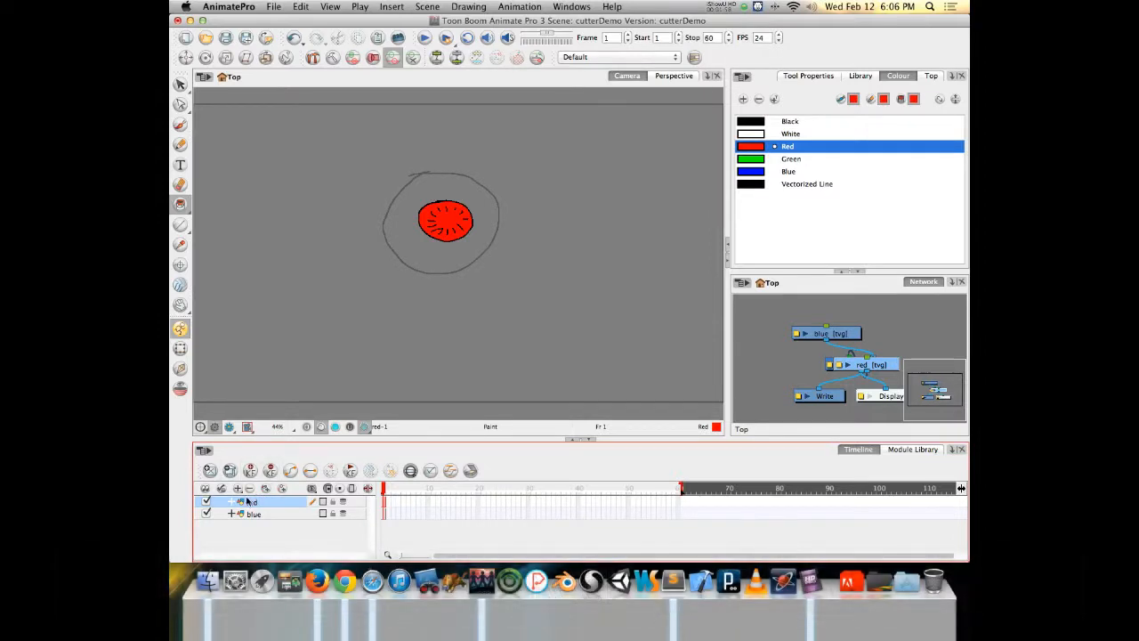
With the blue layer selected, add a new colour based on Blue and adjust it to about RGB 70, 84, 255.
click(255, 514)
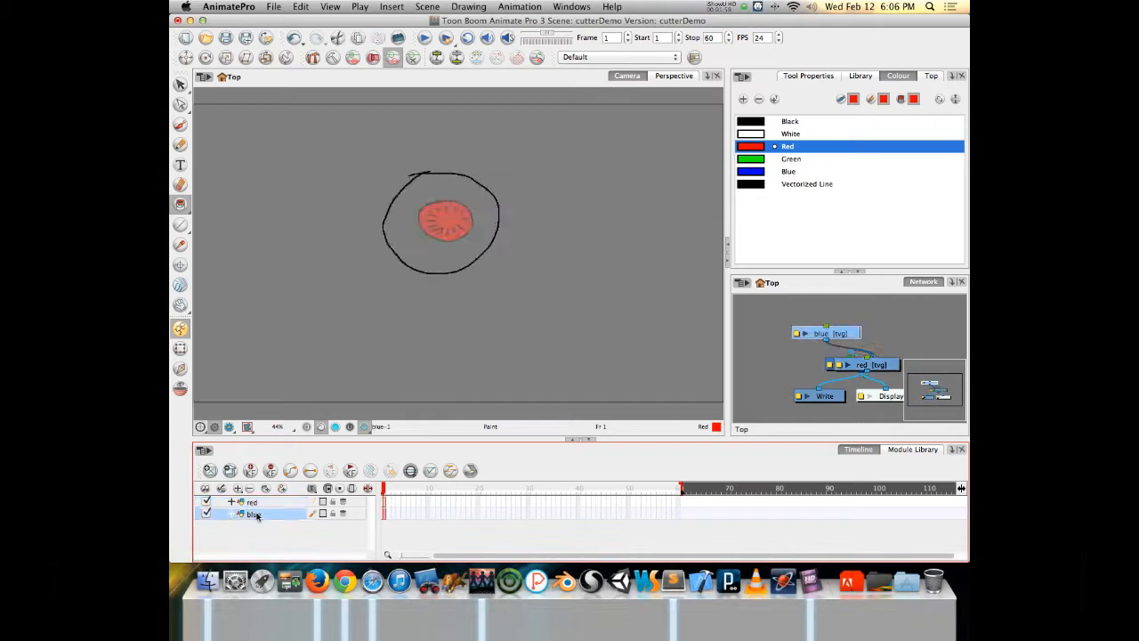
click(756, 174)
click(744, 99)
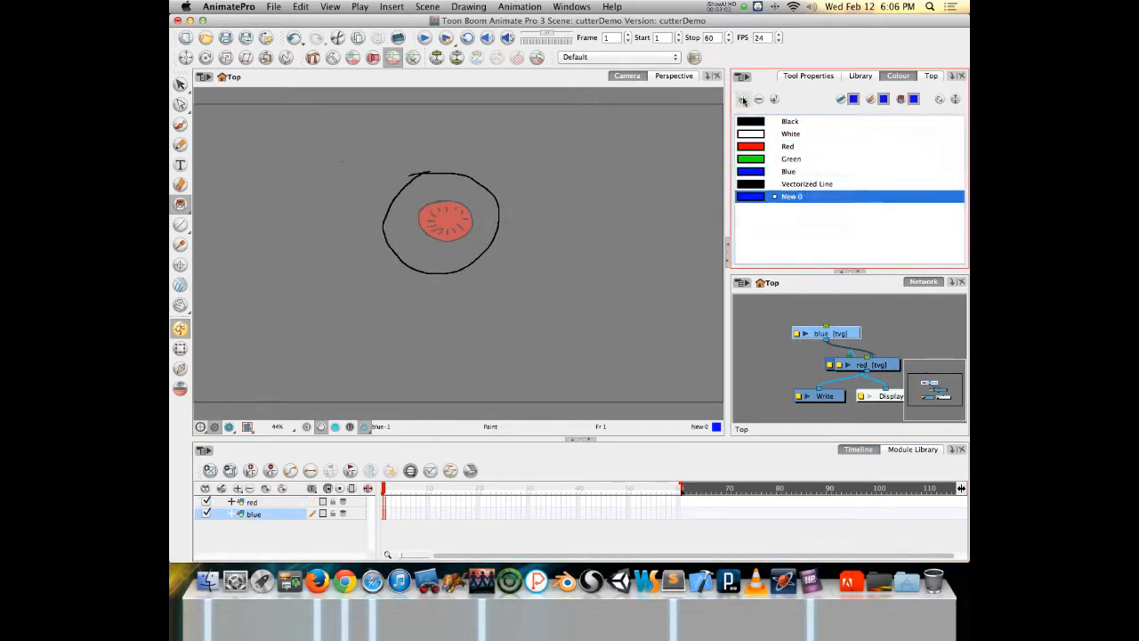
double_click(750, 197)
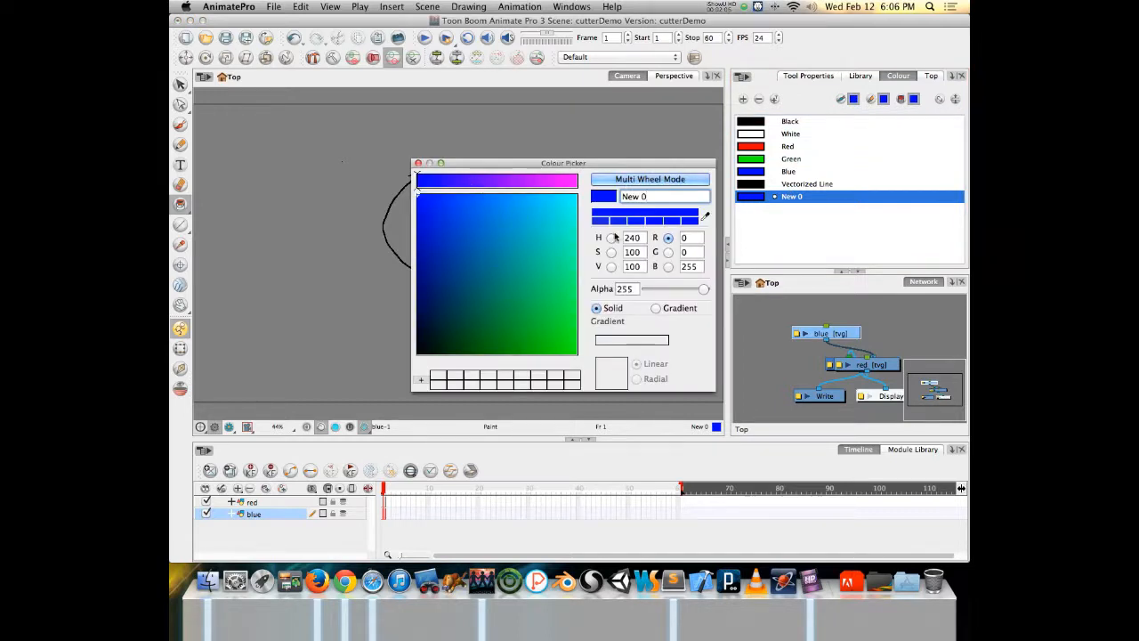
click(645, 181)
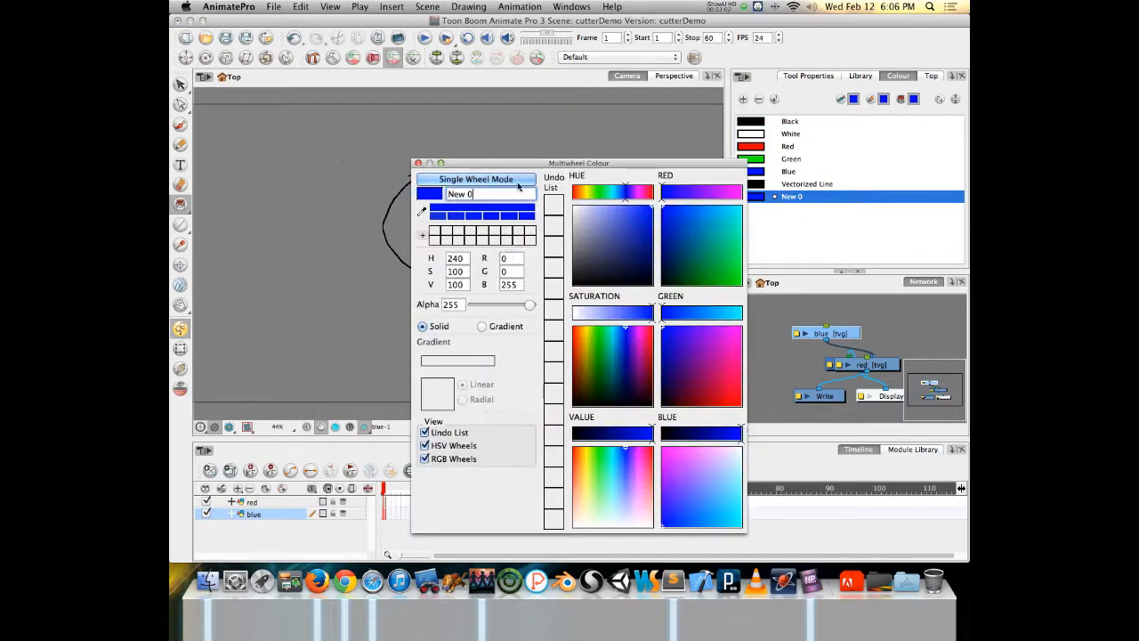
click(618, 313)
click(627, 313)
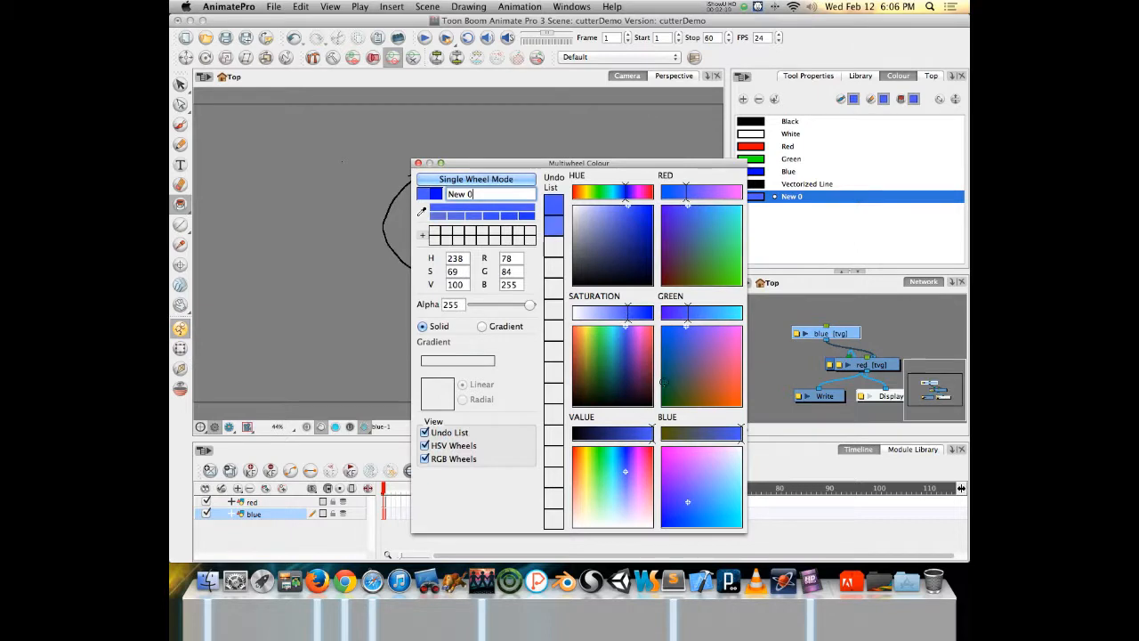
click(686, 194)
click(685, 192)
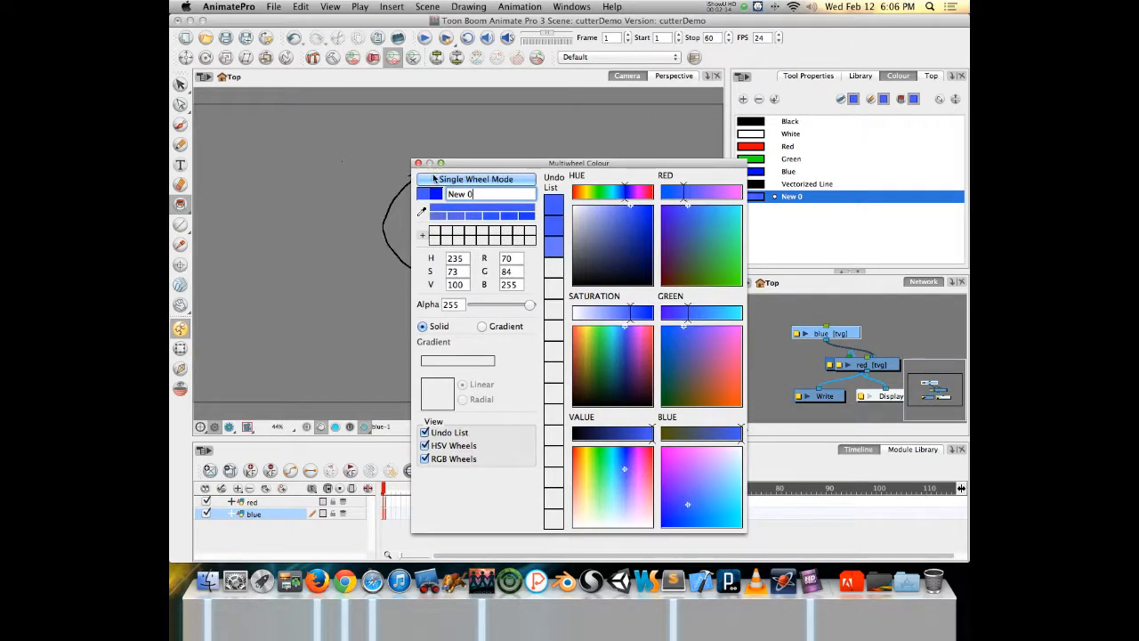
click(419, 164)
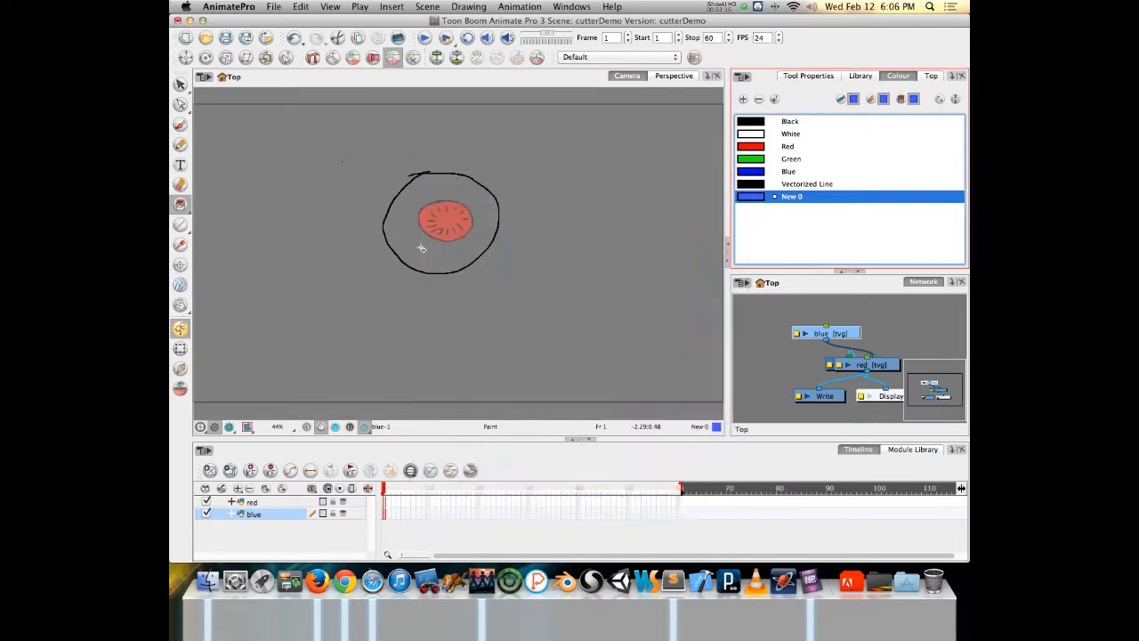
Fill the large circle with the new lighter blue and rename that swatch to myBlue.
click(421, 243)
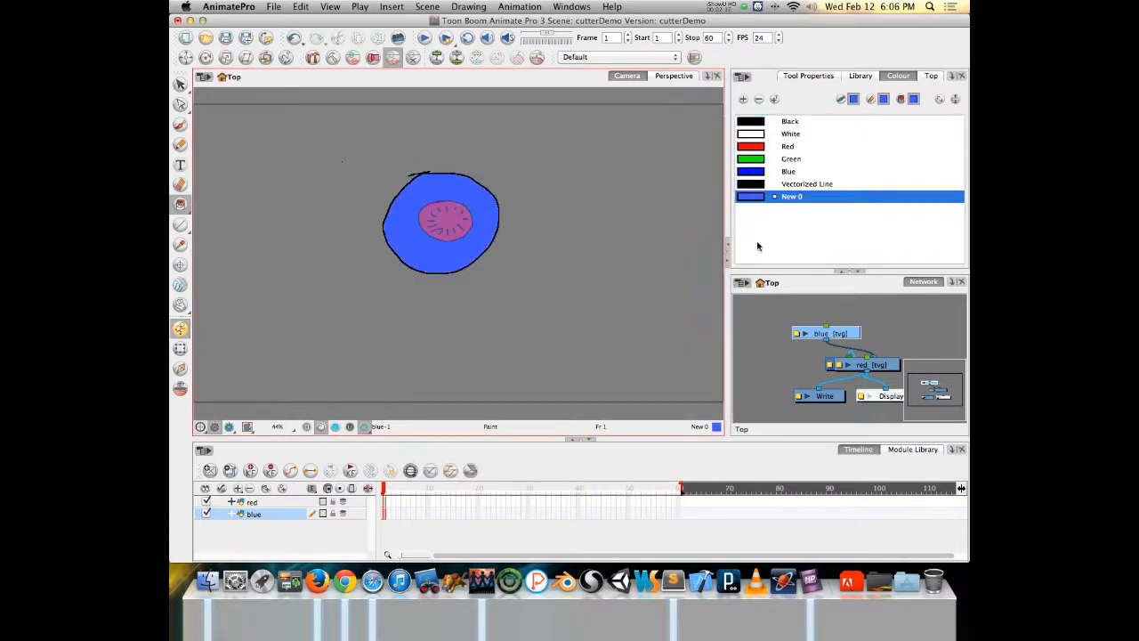
double_click(779, 200)
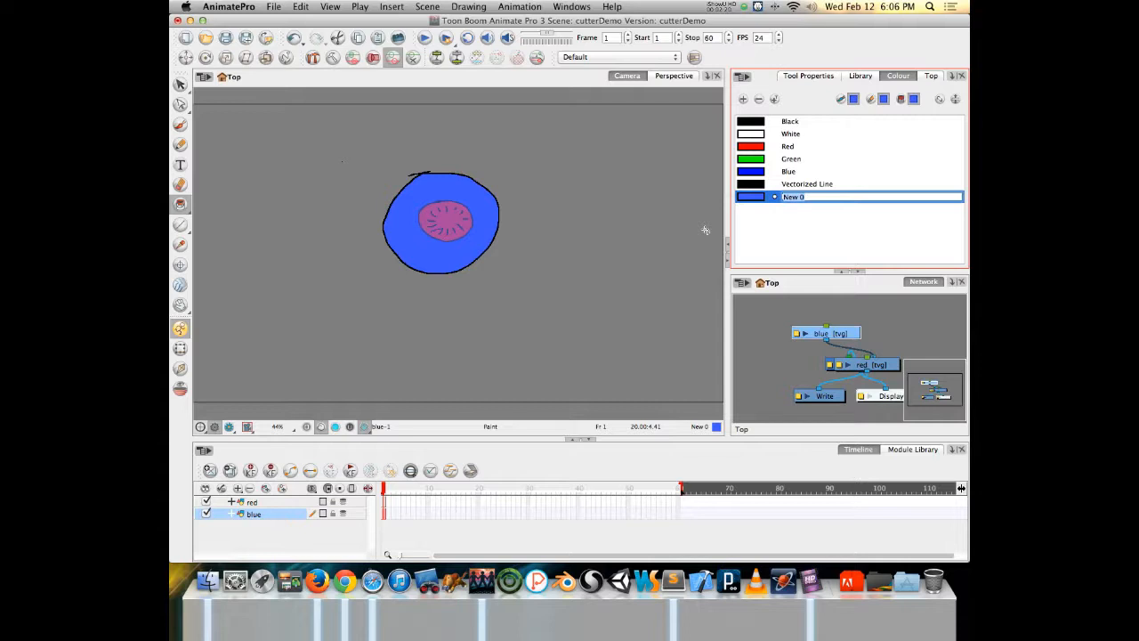
text(myBlu)
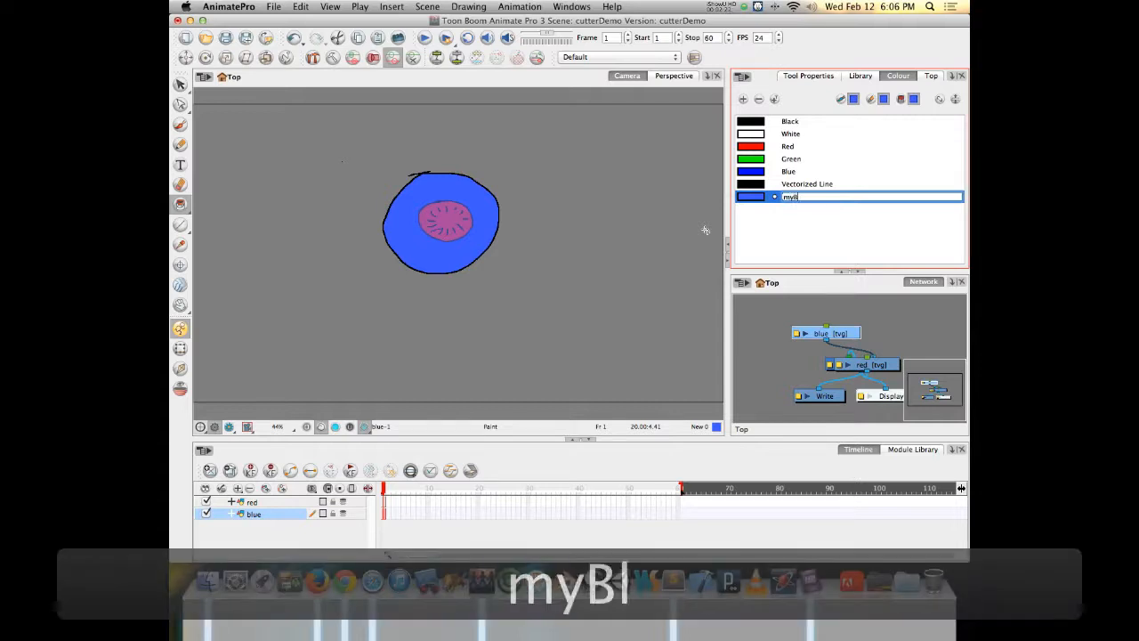
text(e)
key(Tab)
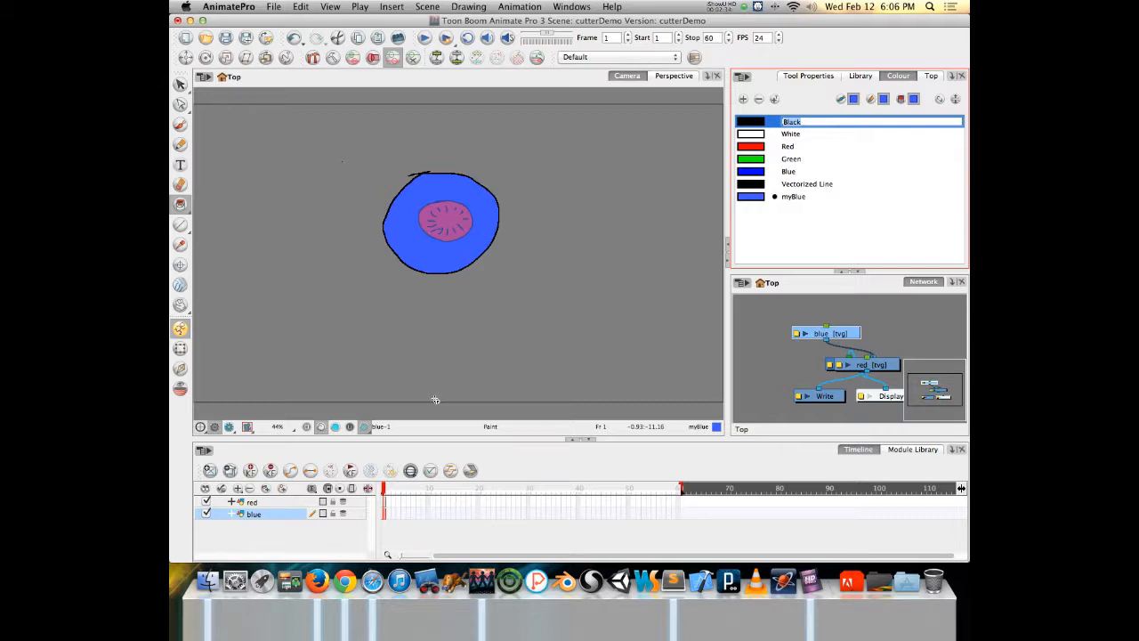
Show the Network View toolbar and automatically reorder the network modules starting from the Display module.
click(576, 6)
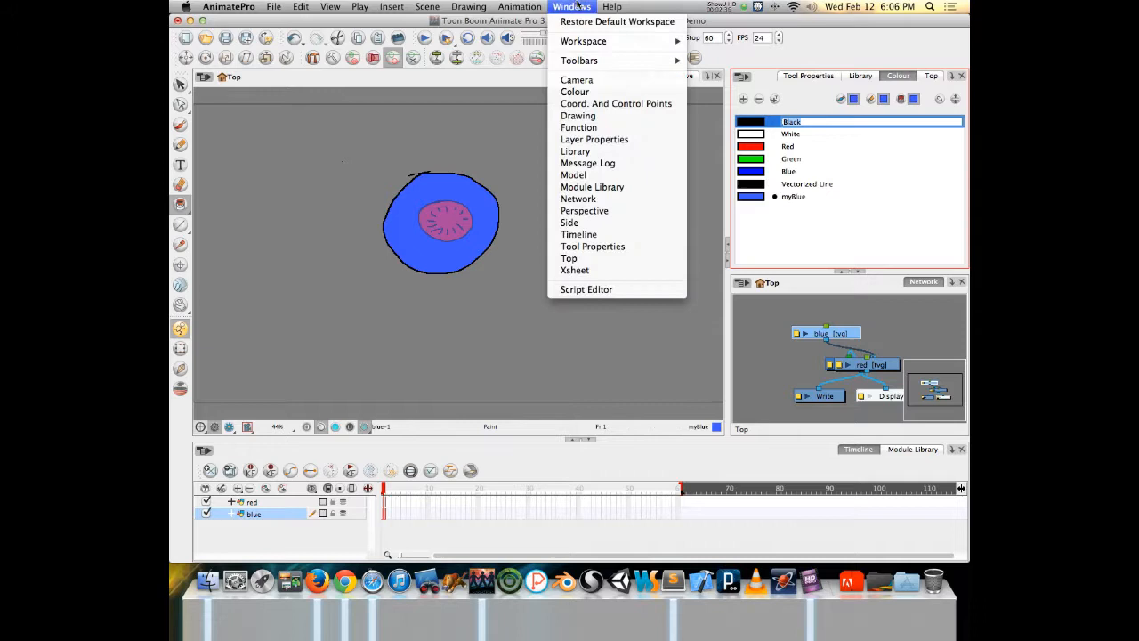
click(582, 6)
click(582, 6)
mouse_move(623, 61)
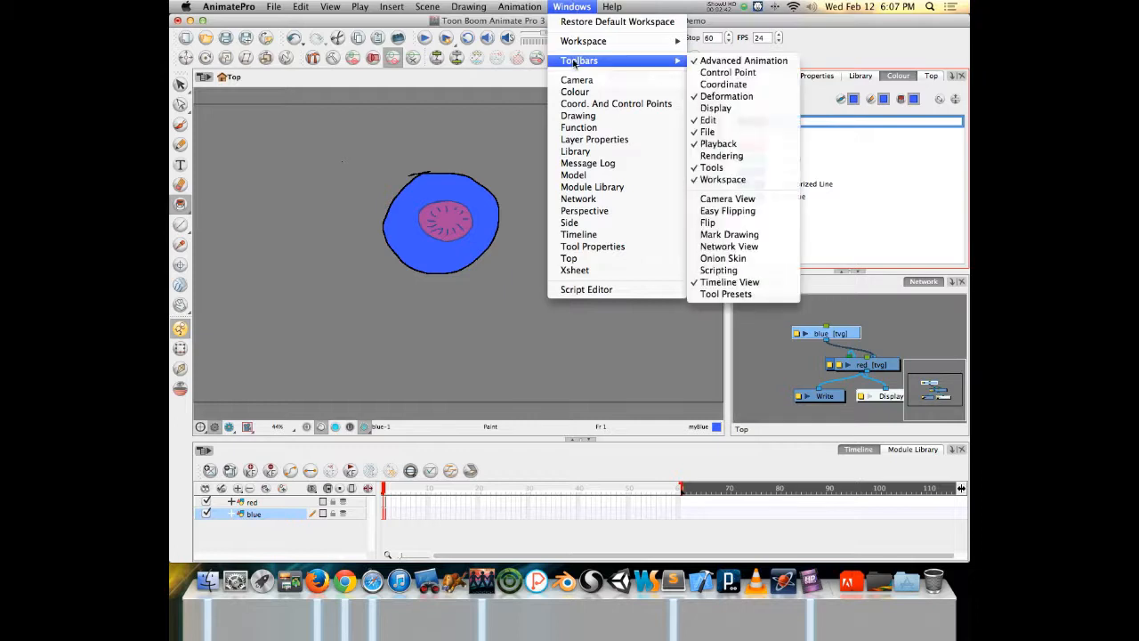
click(737, 246)
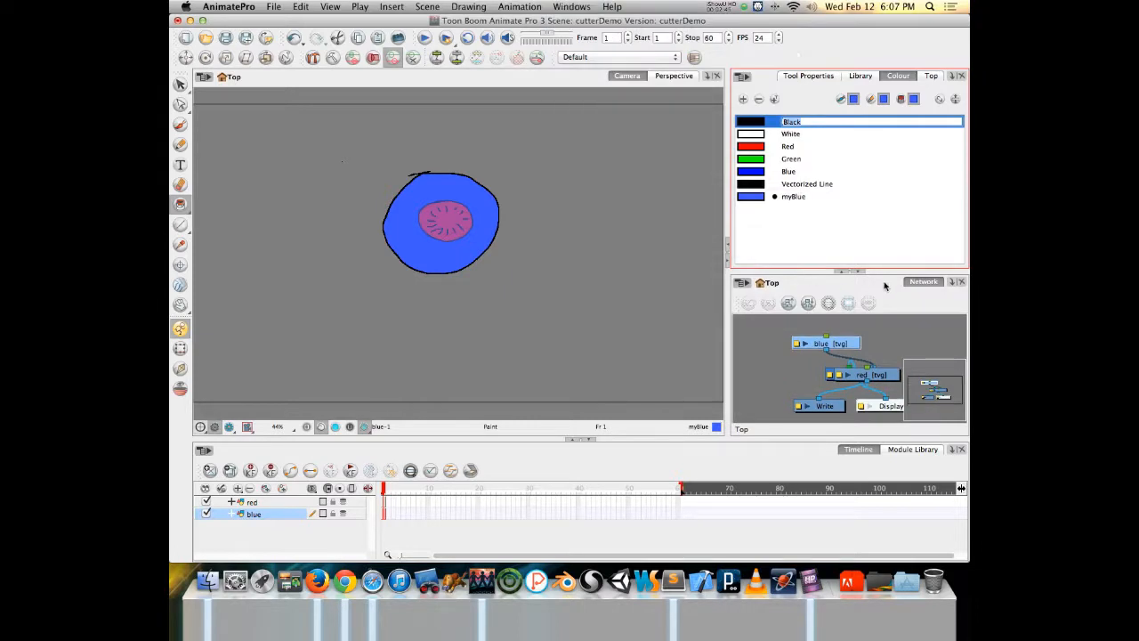
click(885, 406)
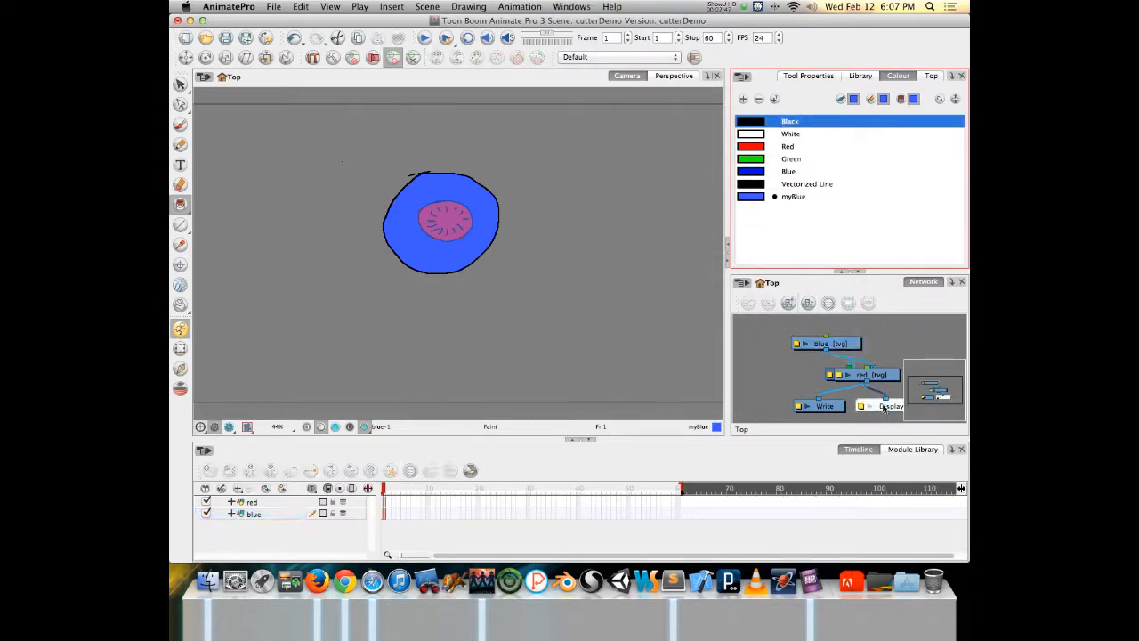
click(786, 303)
click(546, 303)
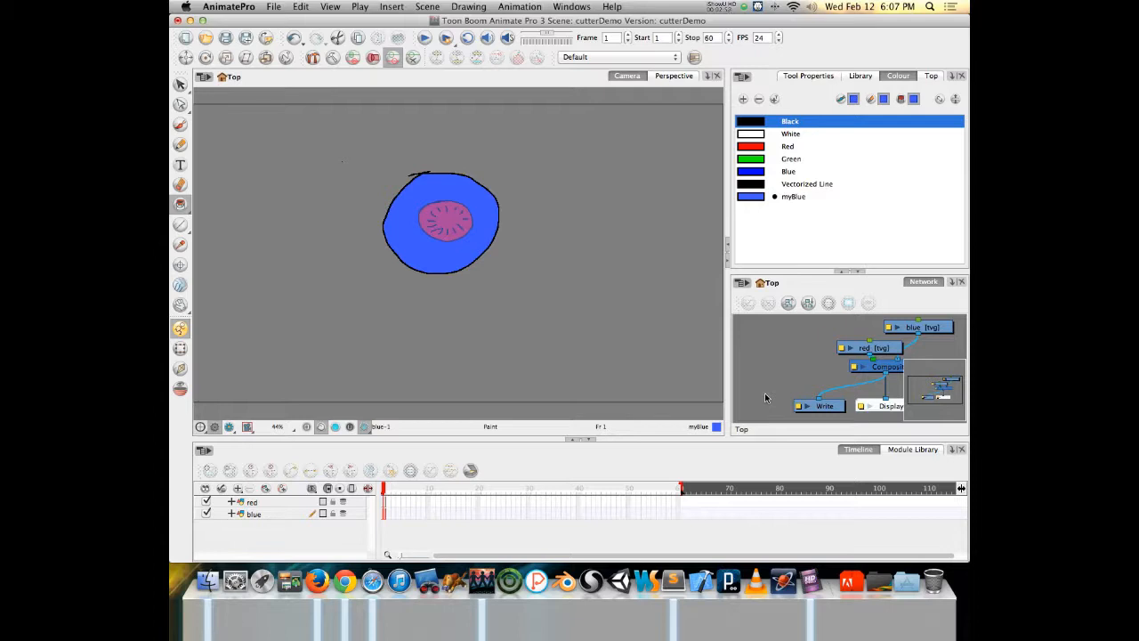
Add a Network view to the large pane that holds the Camera and Perspective views.
click(709, 79)
click(709, 80)
click(707, 81)
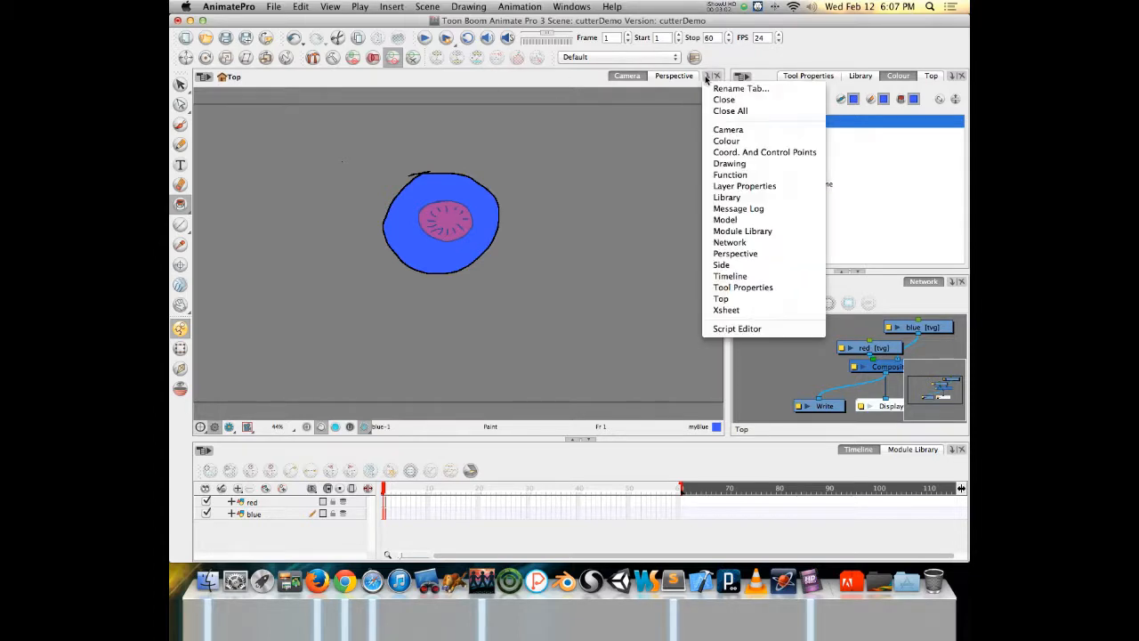
click(730, 242)
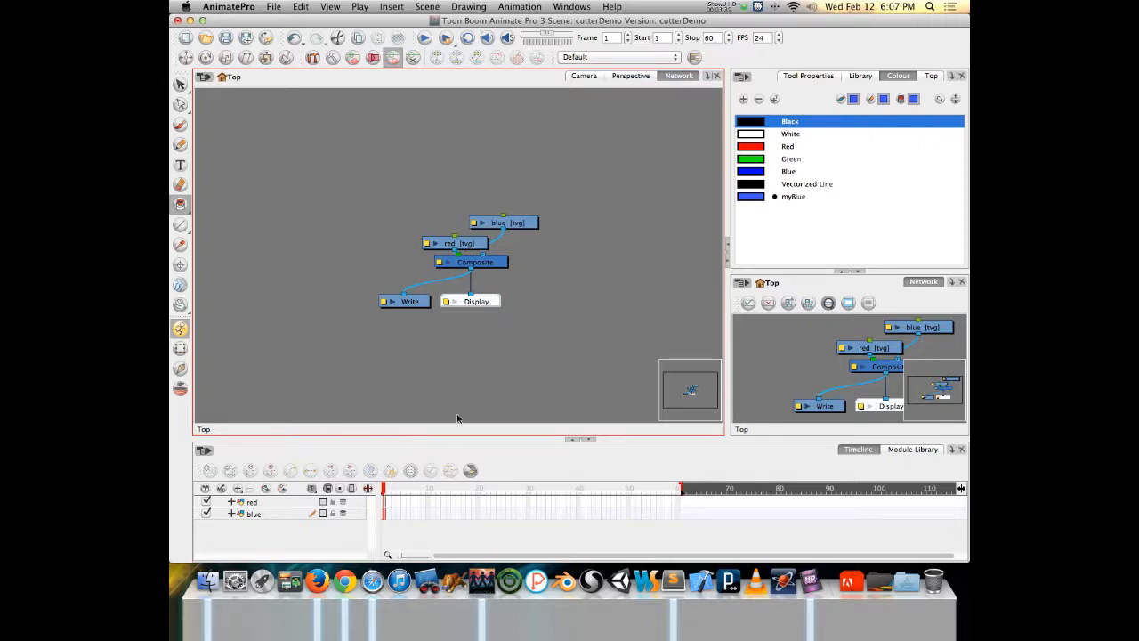
Add a parent peg to each of the red and blue drawing modules, then clear the selection.
drag(424, 180, 539, 242)
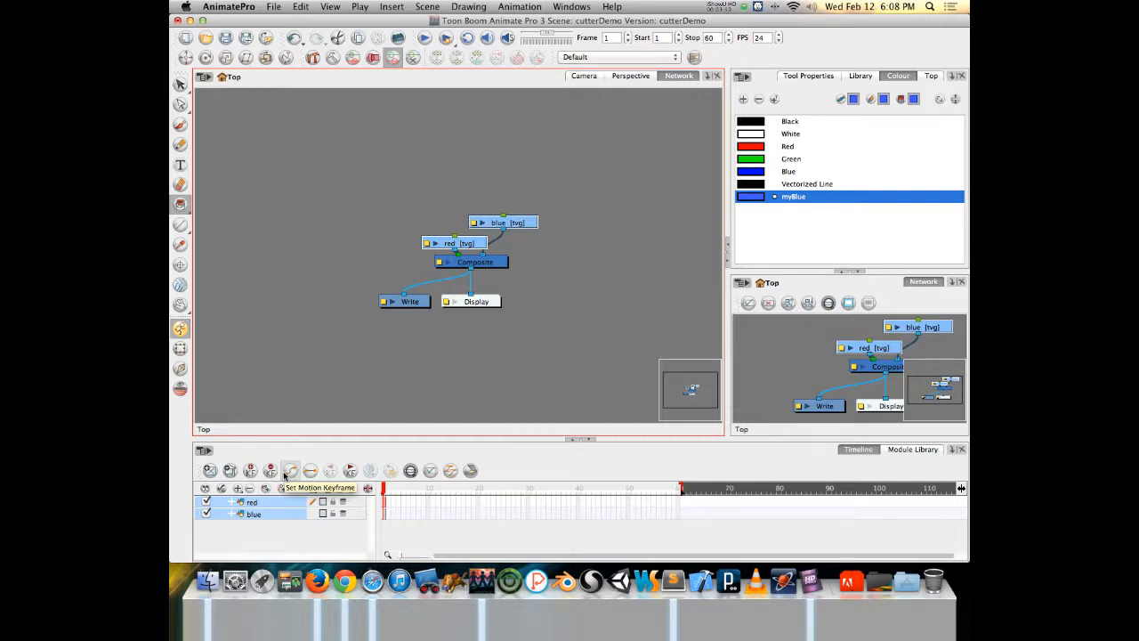
key(super+shift+p)
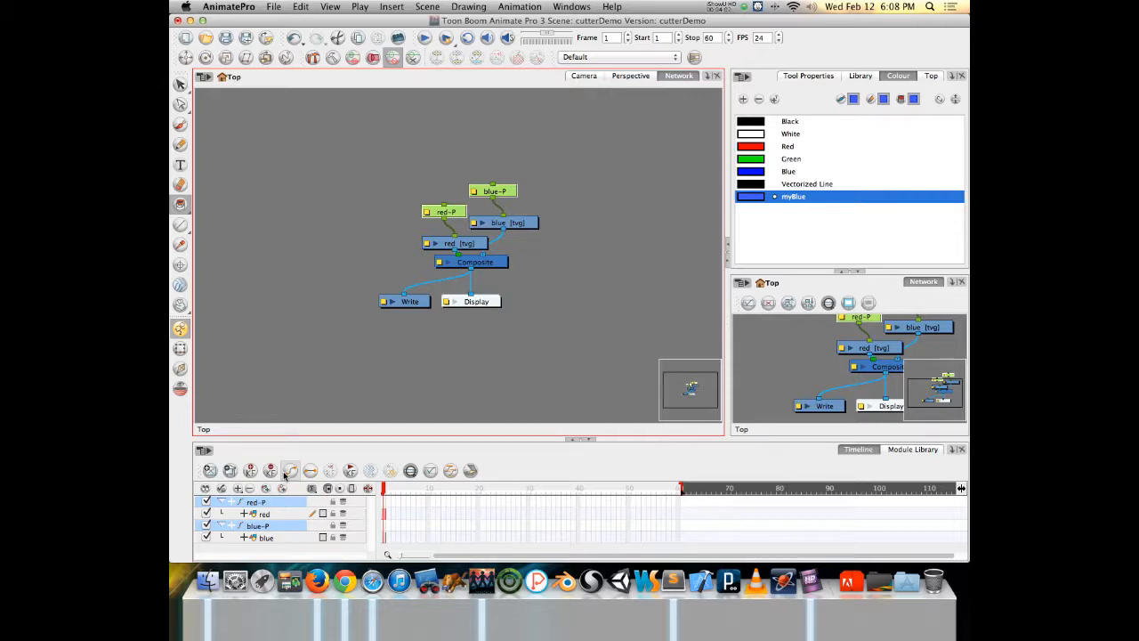
click(451, 163)
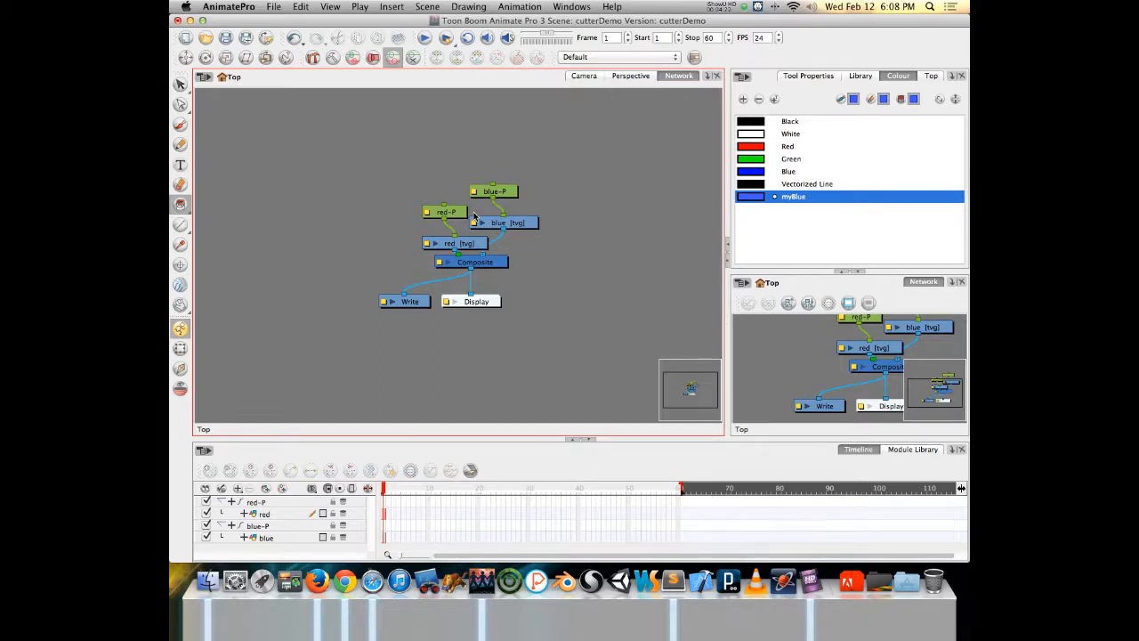
Create a separate peg, place it above the red-P and blue-P pegs, and name it Master-P.
key(super+p)
drag(492, 205, 455, 139)
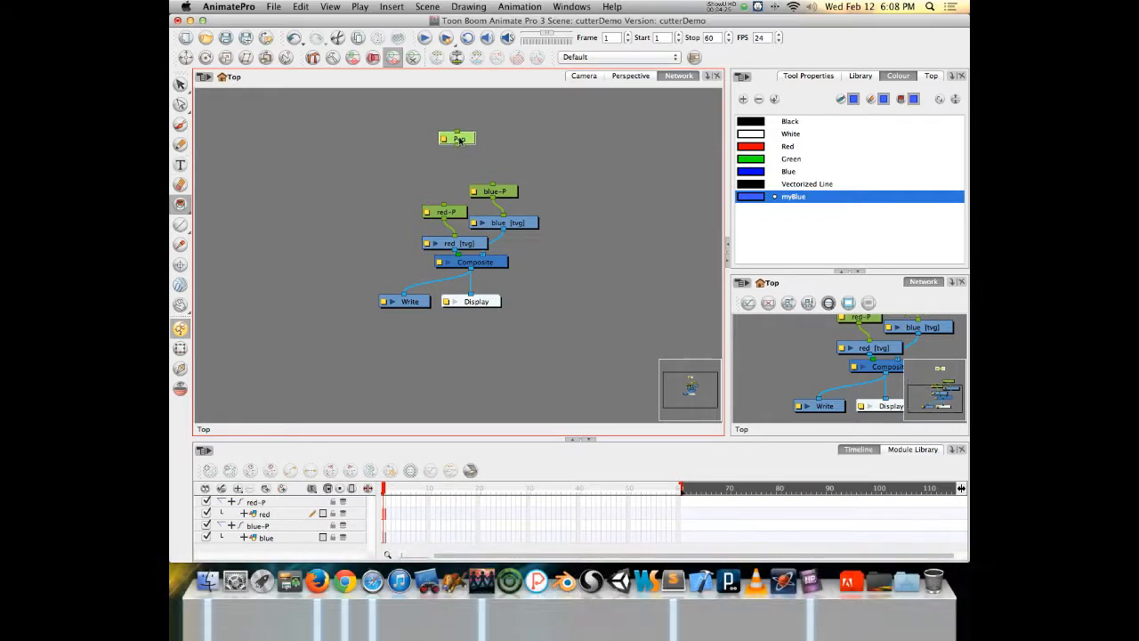
double_click(445, 141)
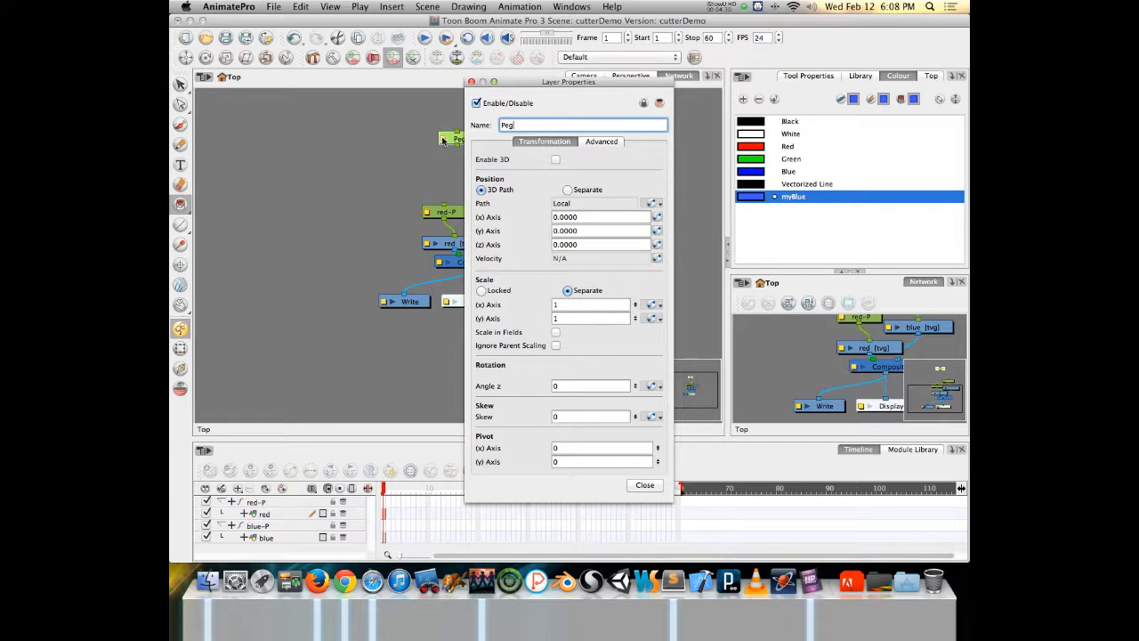
key(Escape)
double_click(445, 142)
double_click(517, 124)
text(Master-P)
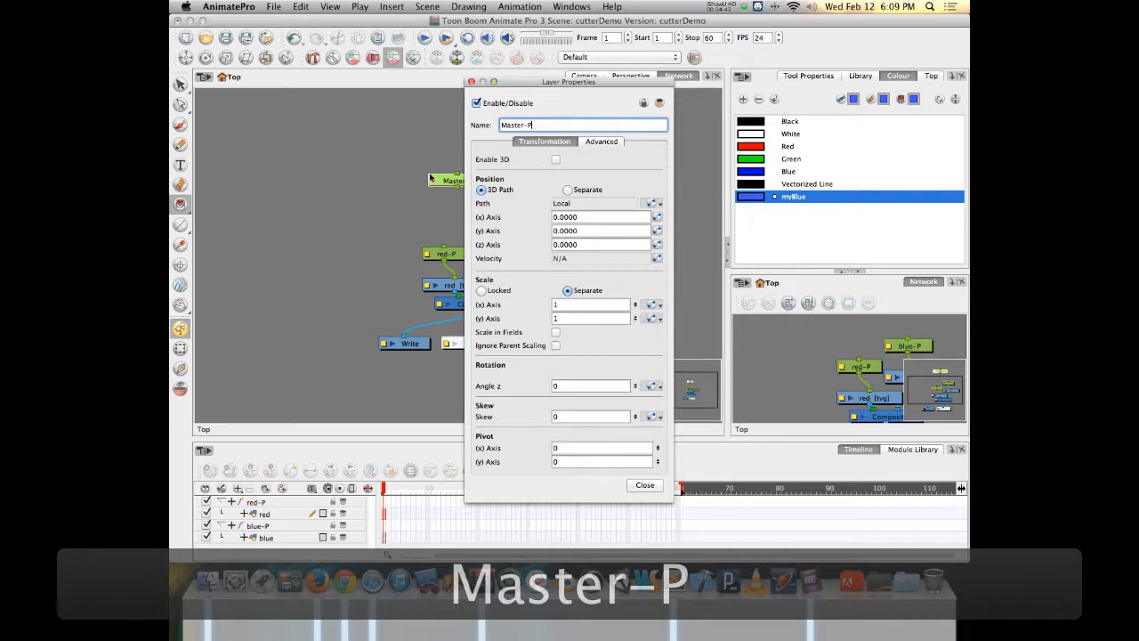
Connect the Master-P peg to both the red-P and blue-P pegs in the network and move Master-P higher above them.
click(473, 82)
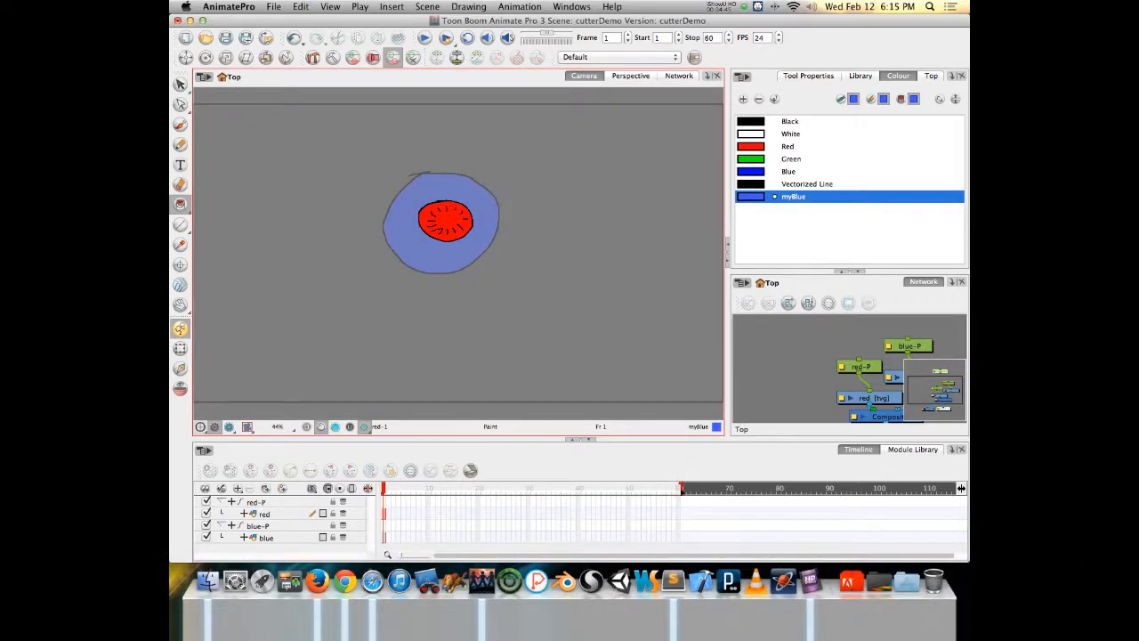
click(688, 76)
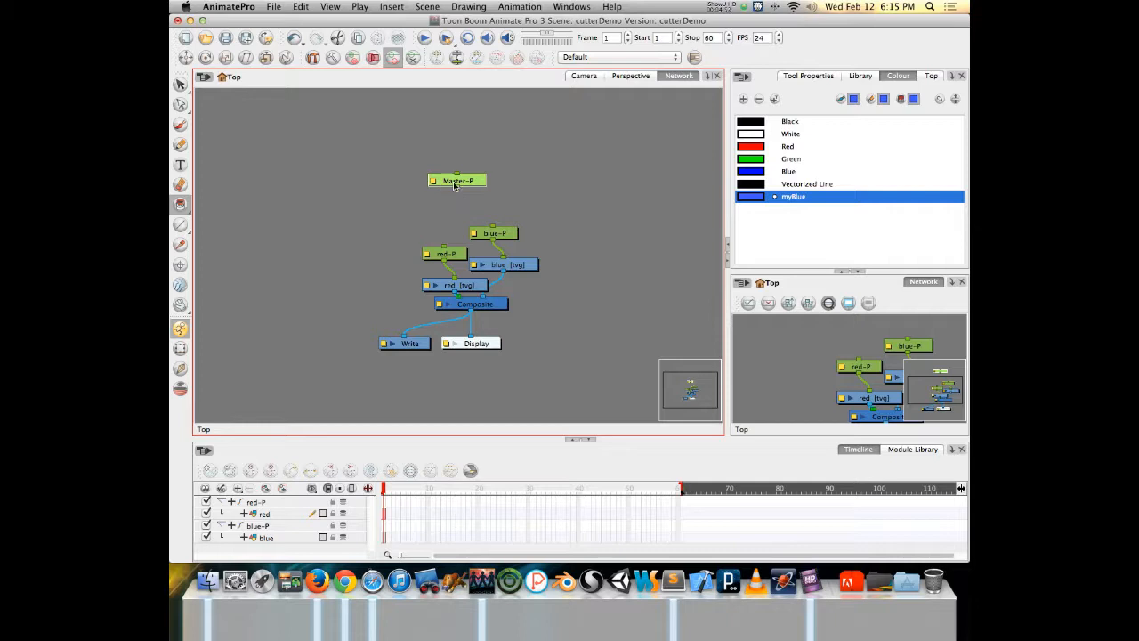
drag(458, 189, 444, 251)
drag(455, 194, 493, 237)
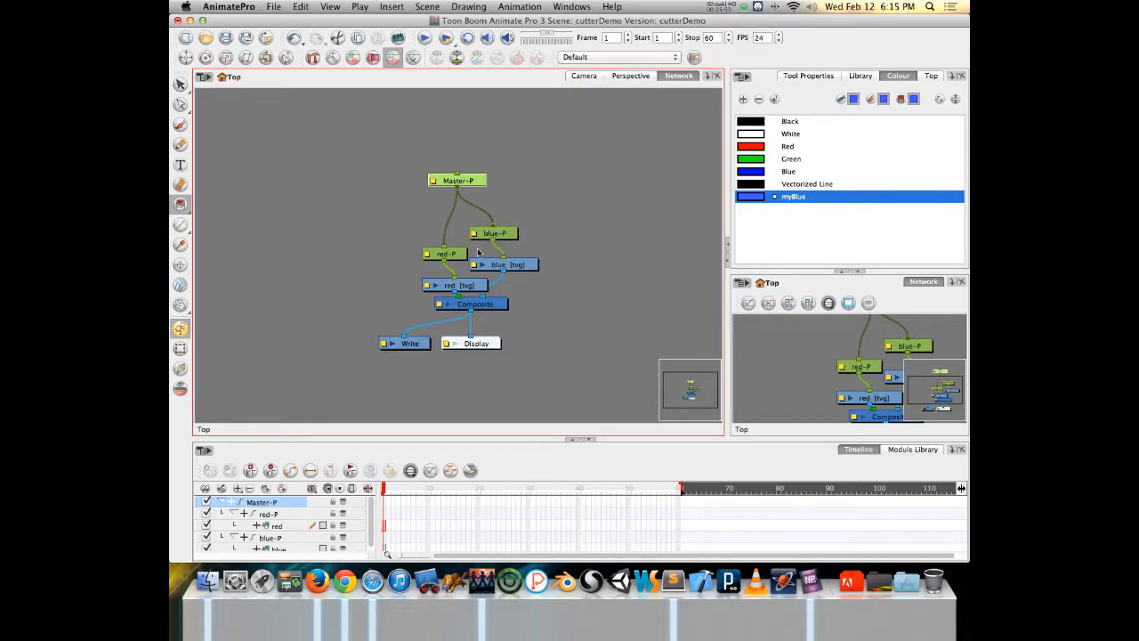
drag(466, 184, 484, 160)
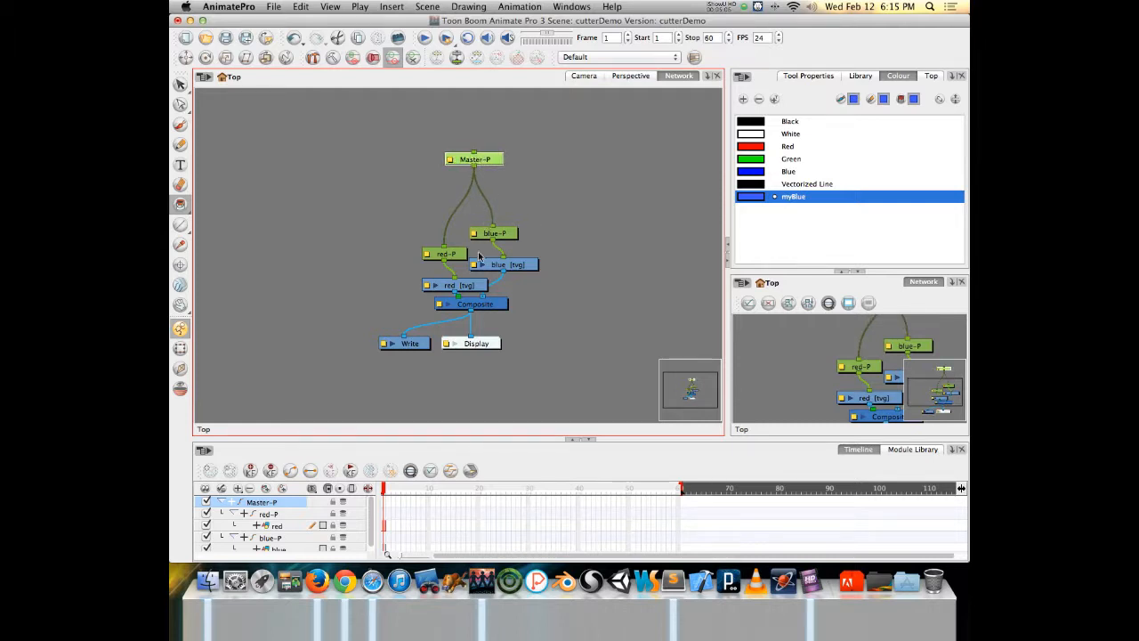
drag(501, 234, 503, 231)
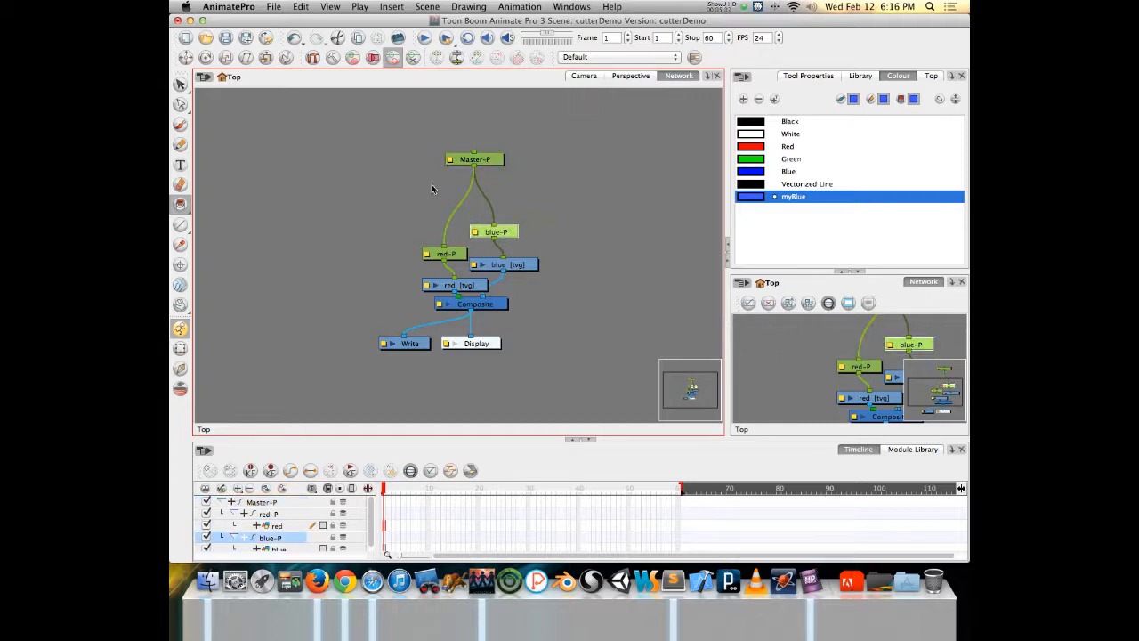
Activate the Translate tool in the Camera view and enlarge the small Network pane to bring the Master-P, red-P and blue-P pegs into view.
click(591, 78)
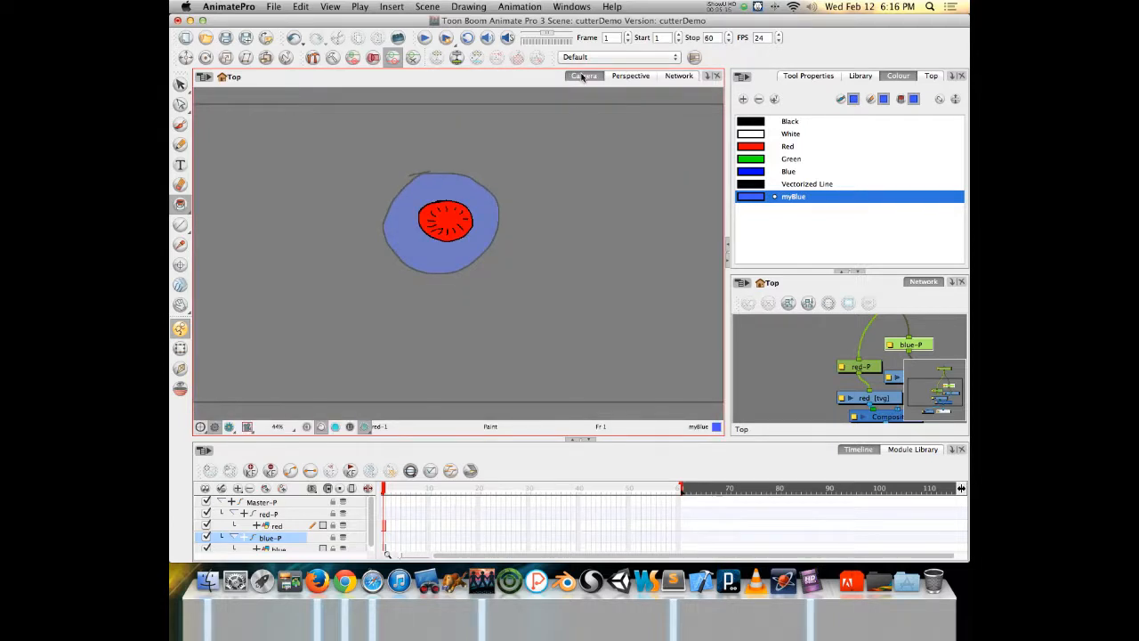
click(184, 57)
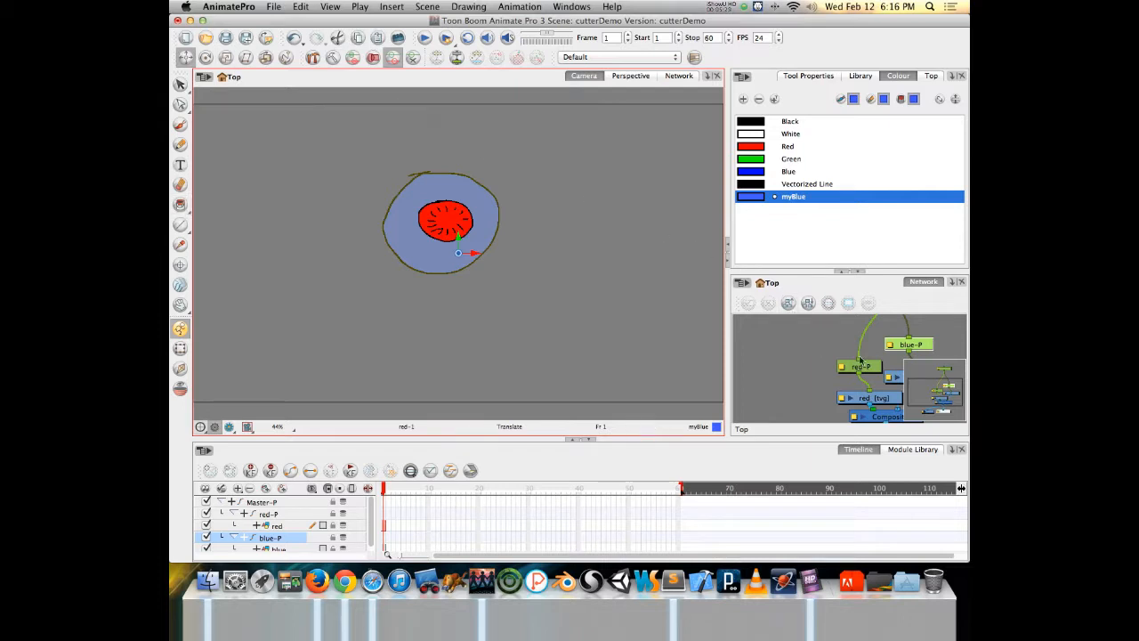
click(926, 382)
drag(925, 381, 922, 381)
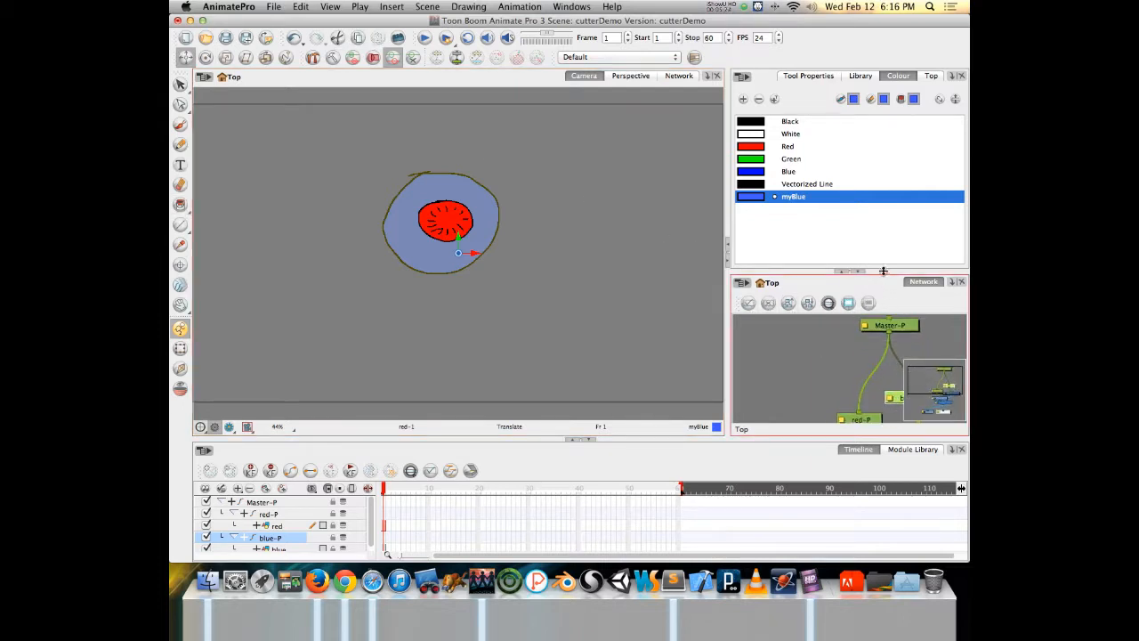
drag(883, 271, 869, 222)
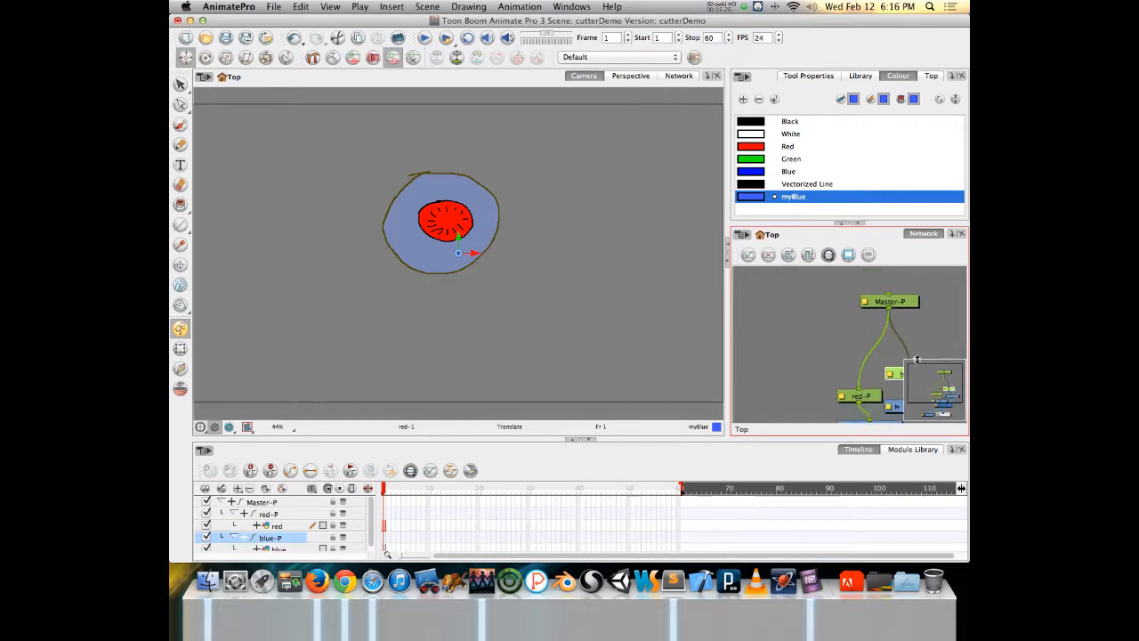
drag(928, 382, 933, 390)
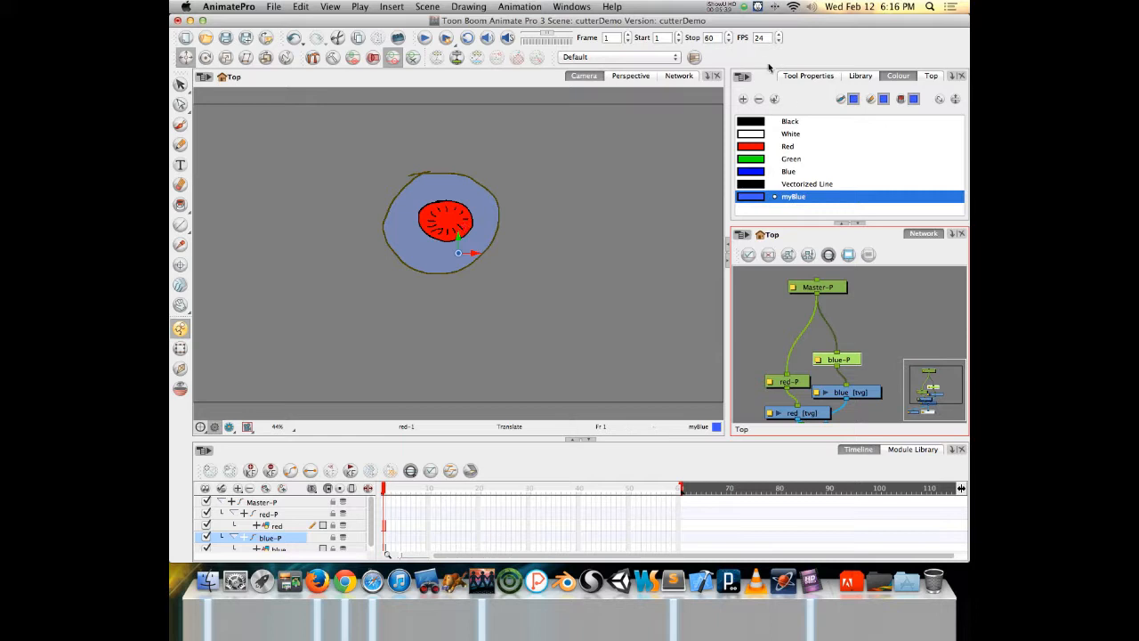
Turn off peg selection mode in the Translate tool's properties.
click(815, 79)
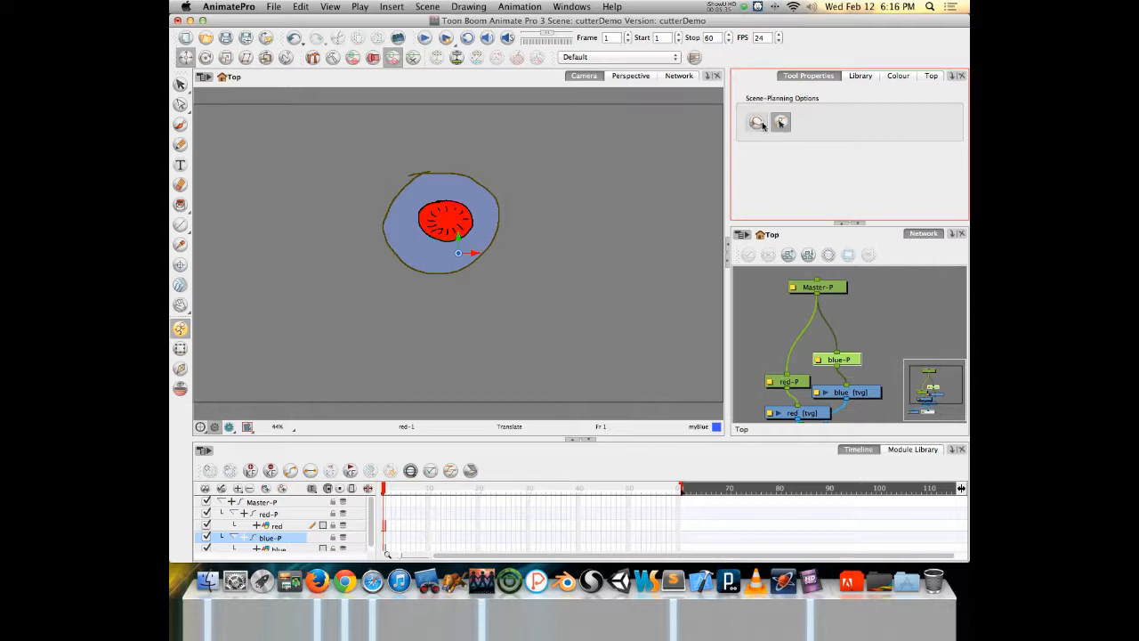
click(755, 123)
click(801, 194)
key(Escape)
key(Escape)
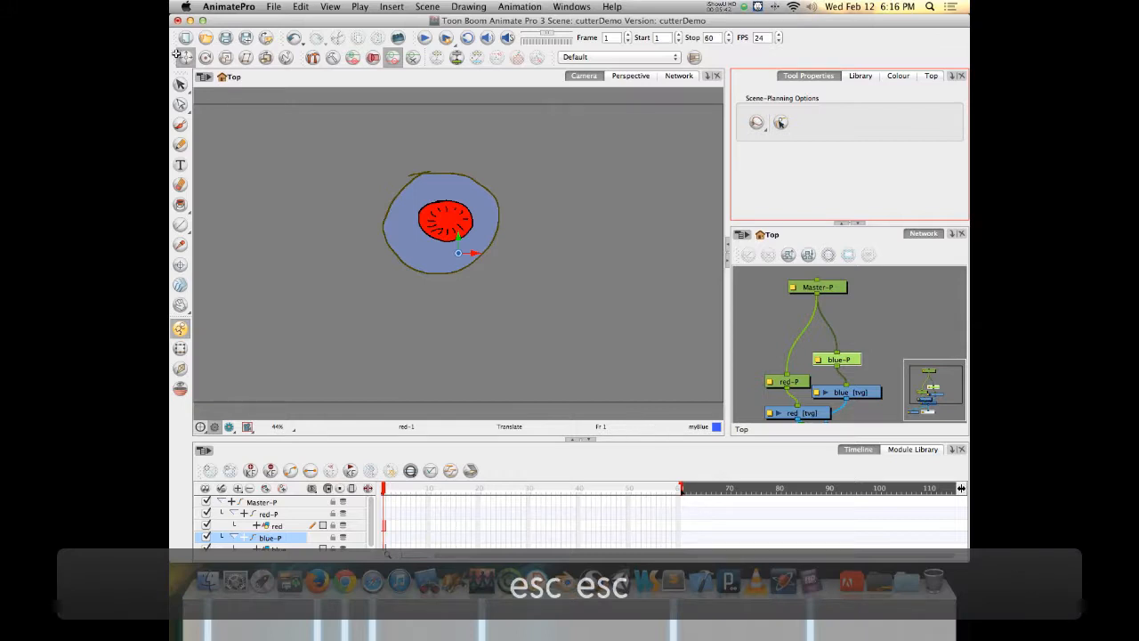
key(Escape)
Nudge the blue shape through its blue-P peg, then select the blue drawing itself and shift it slightly up.
click(358, 241)
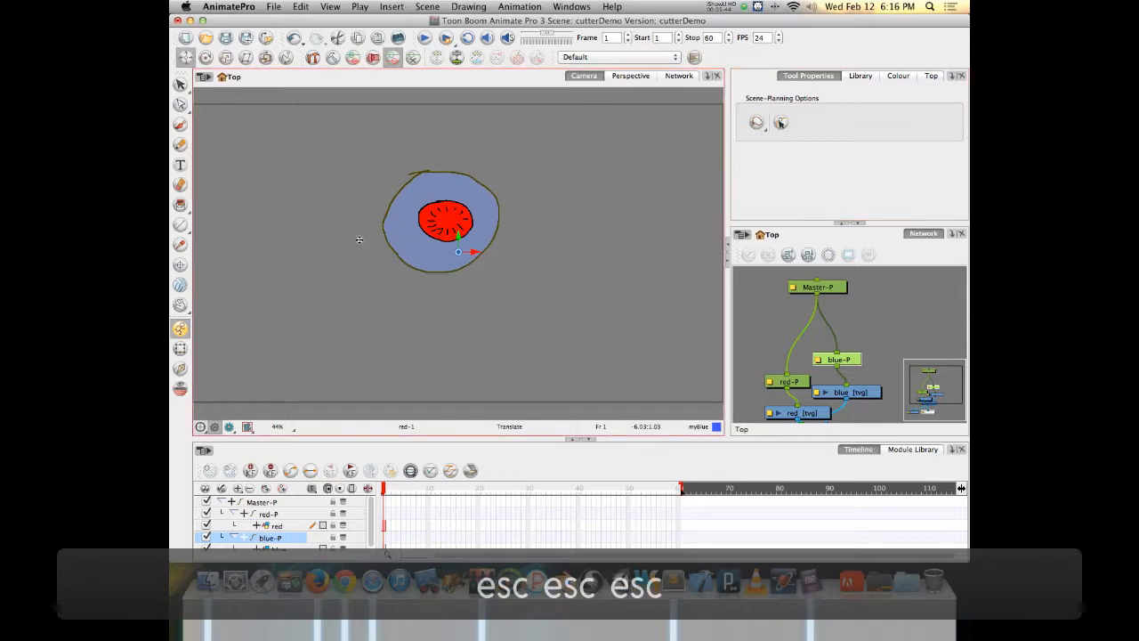
drag(402, 229, 402, 234)
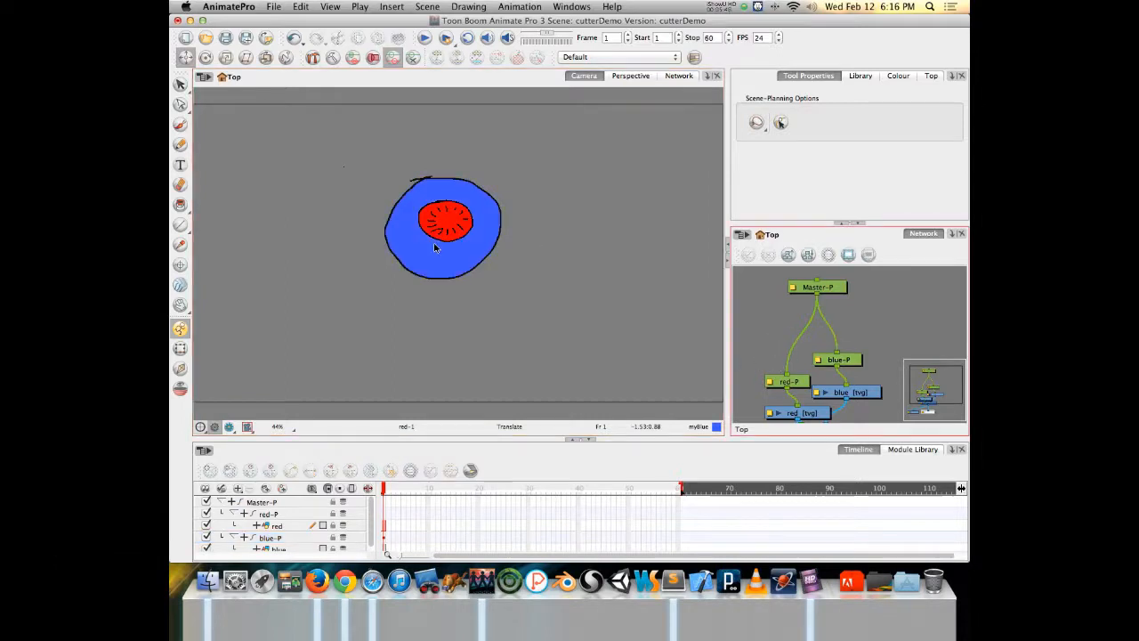
click(435, 251)
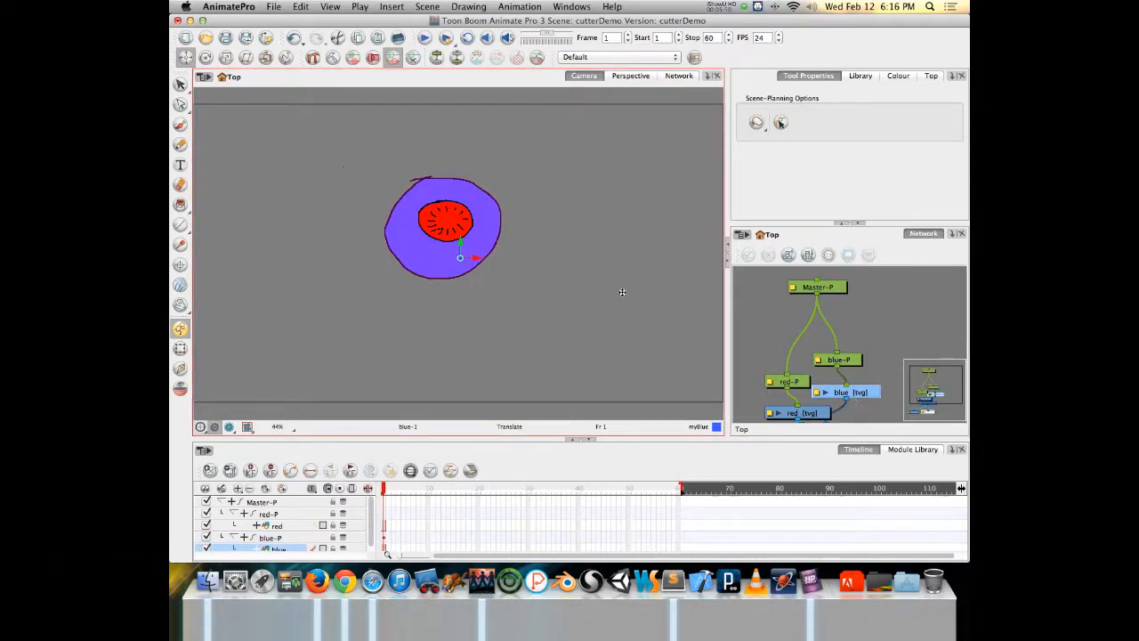
mouse_move(411, 254)
mouse_down()
mouse_move(415, 222)
mouse_move(417, 245)
mouse_move(403, 241)
mouse_up()
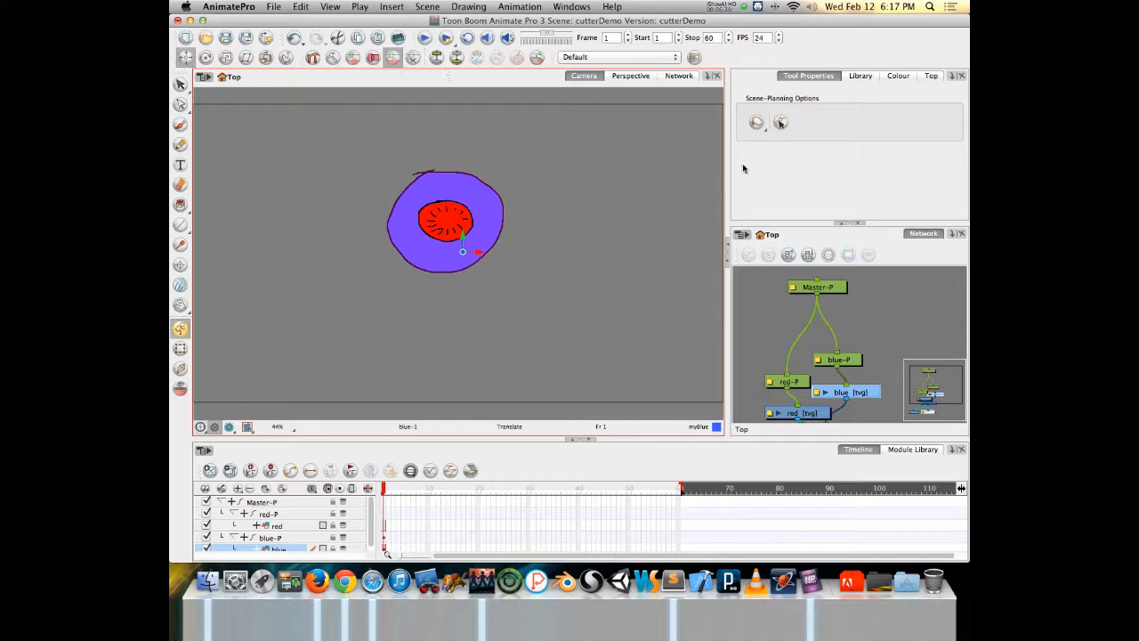
Turn peg selection mode on and move the red shape slightly up and left inside the blue shape through its red-P peg.
click(782, 123)
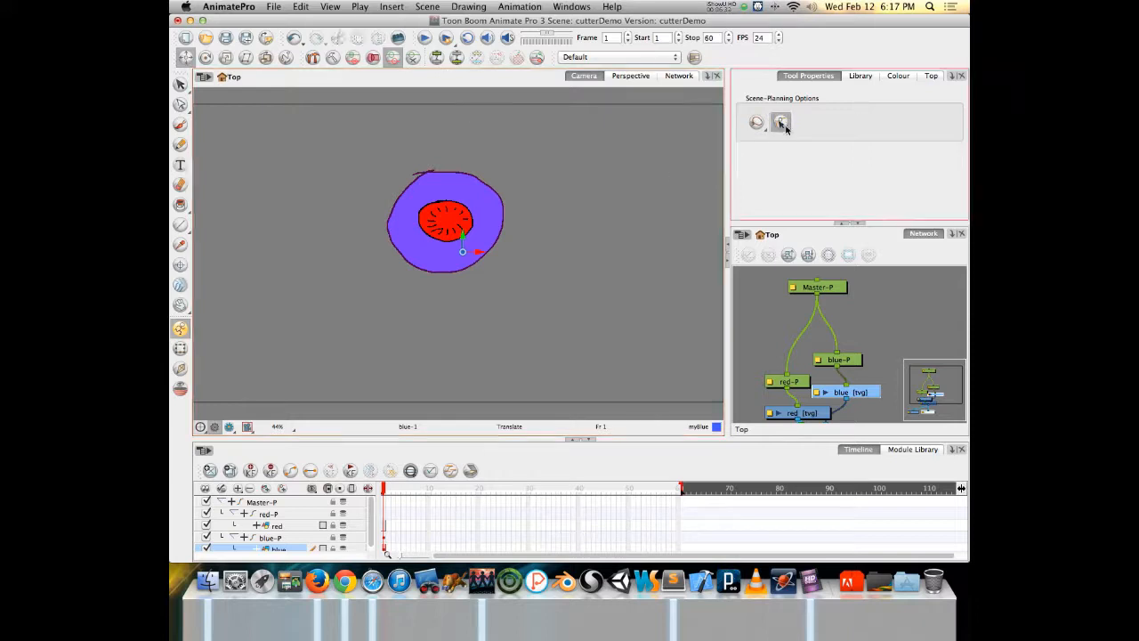
click(850, 361)
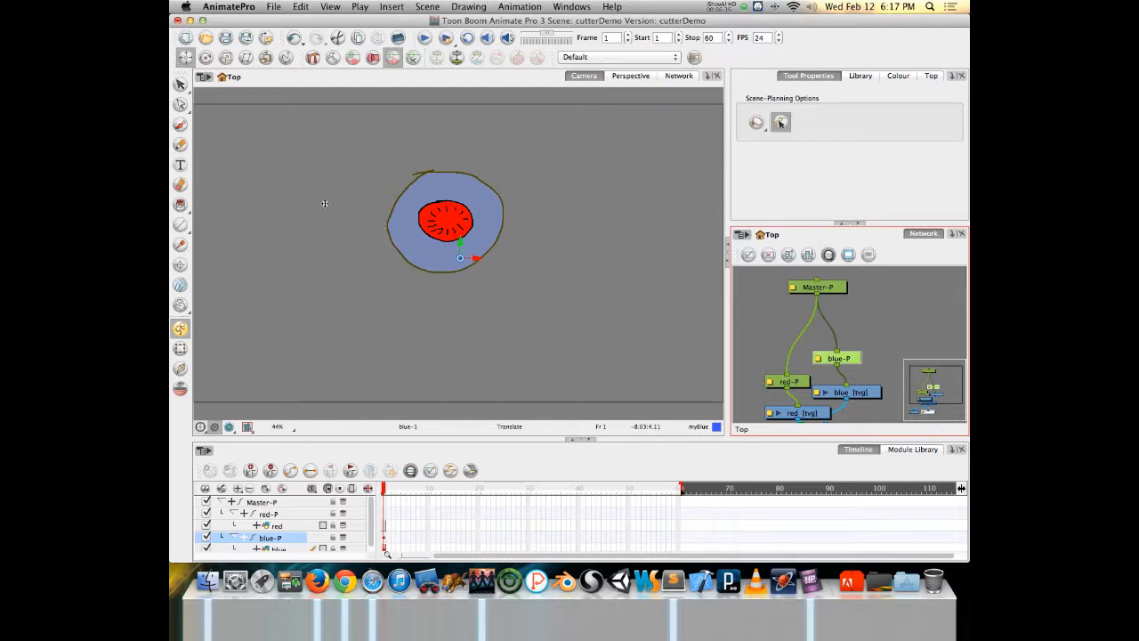
click(367, 247)
key(Escape)
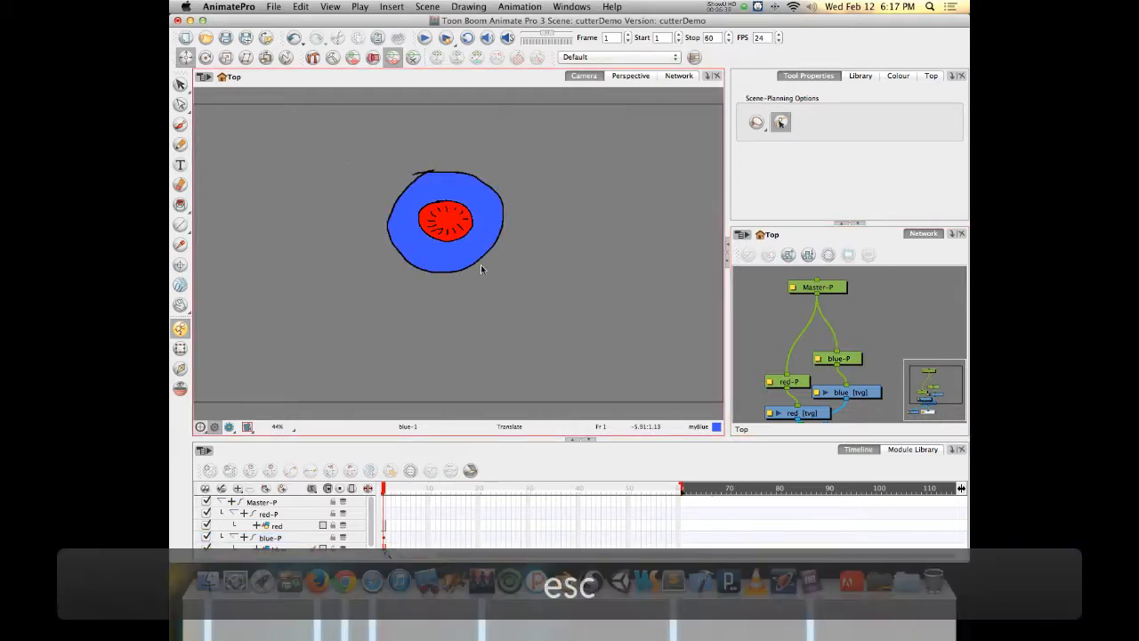
click(436, 226)
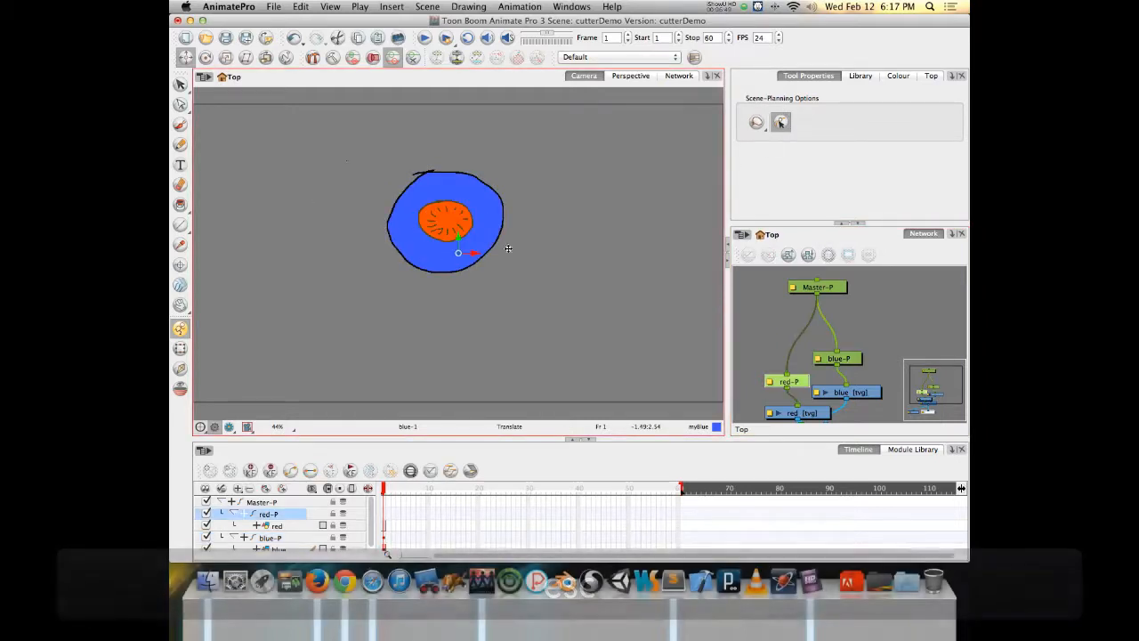
mouse_move(452, 209)
mouse_down()
mouse_move(460, 174)
mouse_move(462, 199)
mouse_move(448, 200)
mouse_move(486, 201)
mouse_move(449, 200)
mouse_move(490, 190)
mouse_move(440, 215)
mouse_move(454, 194)
mouse_move(503, 179)
mouse_move(442, 216)
mouse_move(496, 193)
mouse_move(456, 213)
mouse_up()
drag(496, 231, 448, 212)
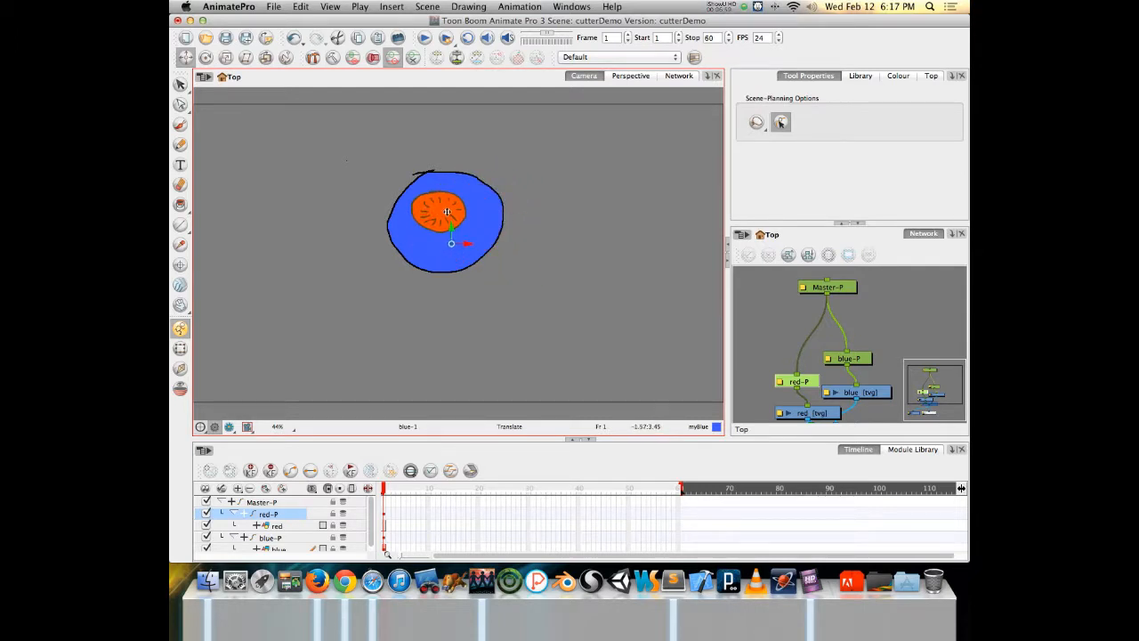
Select the blue-P peg and move the blue shape up and left until it is centred around the red shape.
click(836, 358)
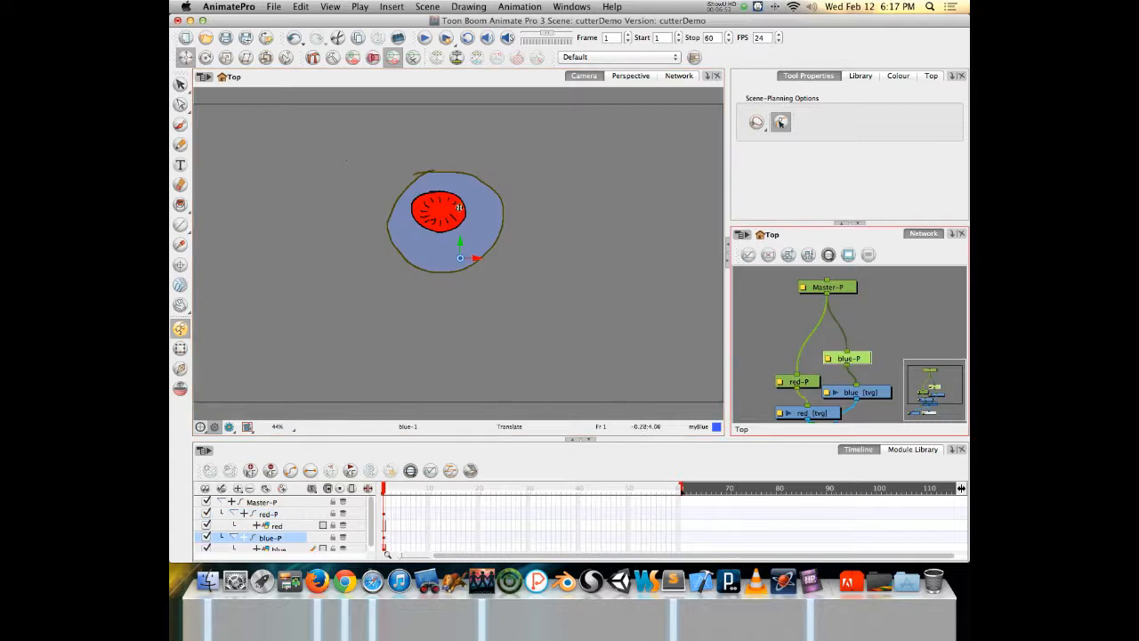
mouse_move(446, 258)
mouse_down()
mouse_move(397, 220)
mouse_move(476, 260)
mouse_move(382, 238)
mouse_move(458, 242)
mouse_move(378, 245)
mouse_move(545, 249)
mouse_move(436, 243)
mouse_up()
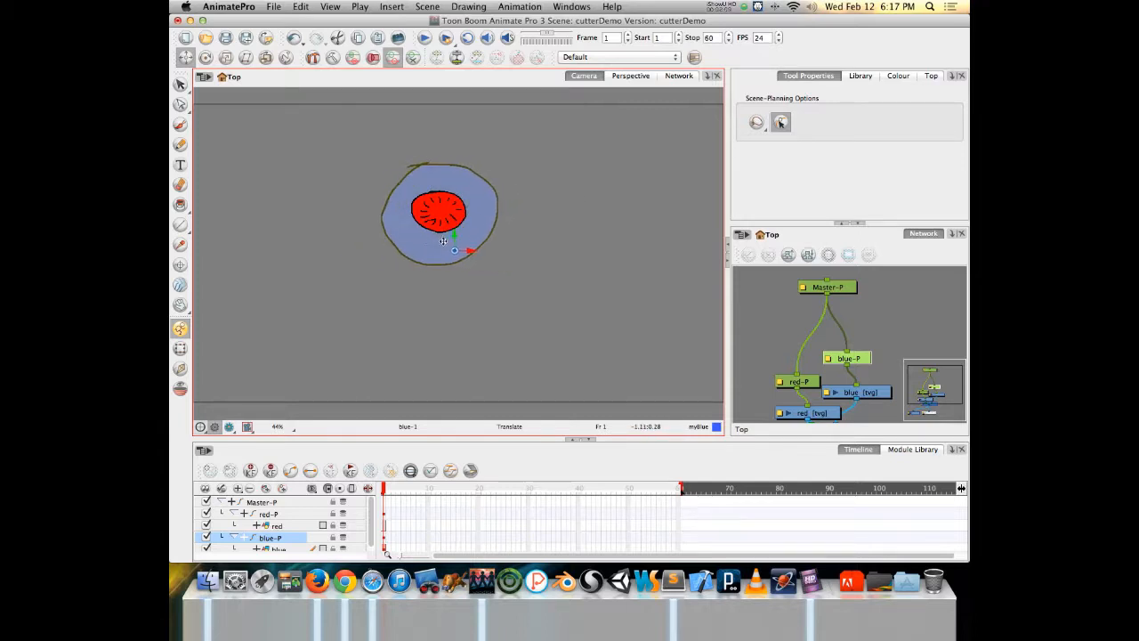
key(Escape)
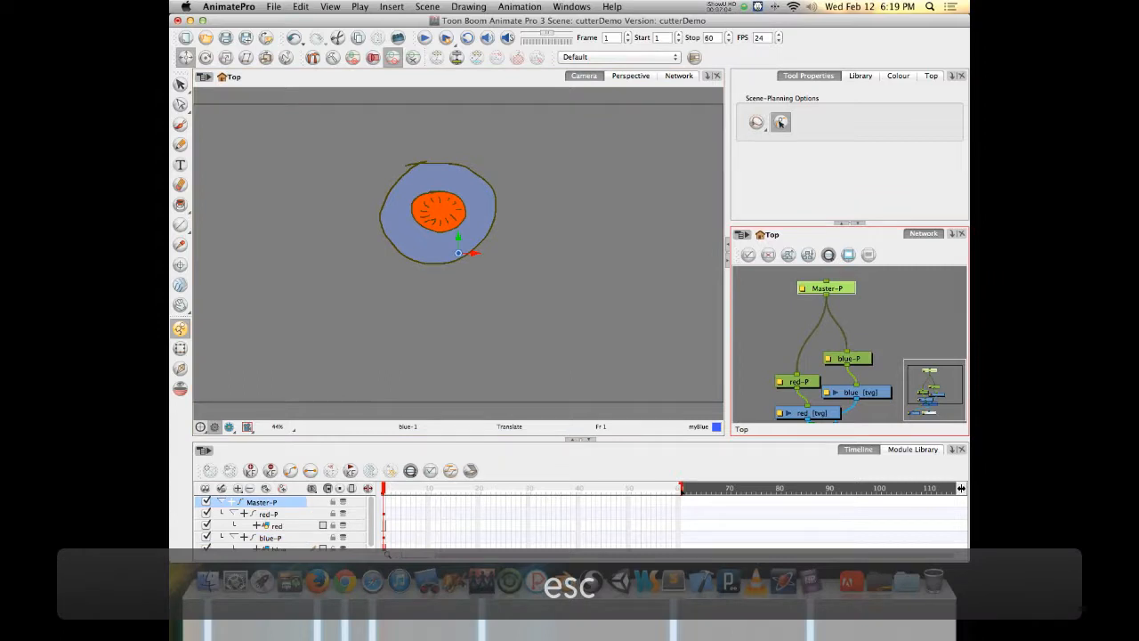
Rearrange the network so red-P and blue-P sit level under Master-P, with the red and blue drawings directly beneath their pegs.
click(679, 75)
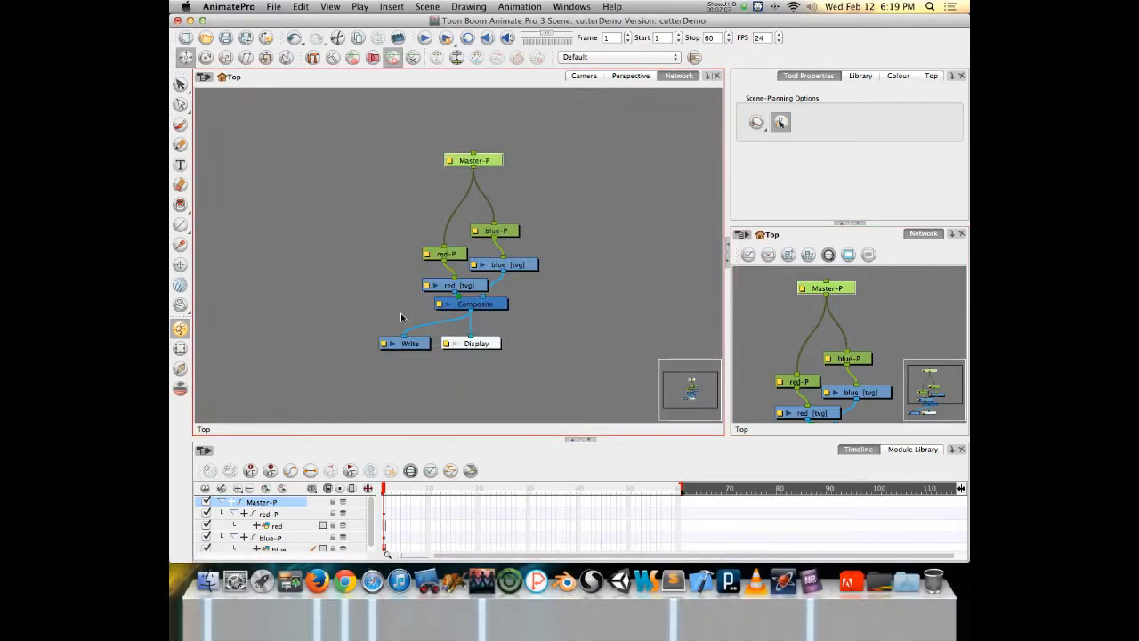
drag(445, 254, 426, 223)
drag(464, 288, 504, 206)
click(495, 265)
drag(523, 256, 522, 234)
drag(429, 255, 426, 235)
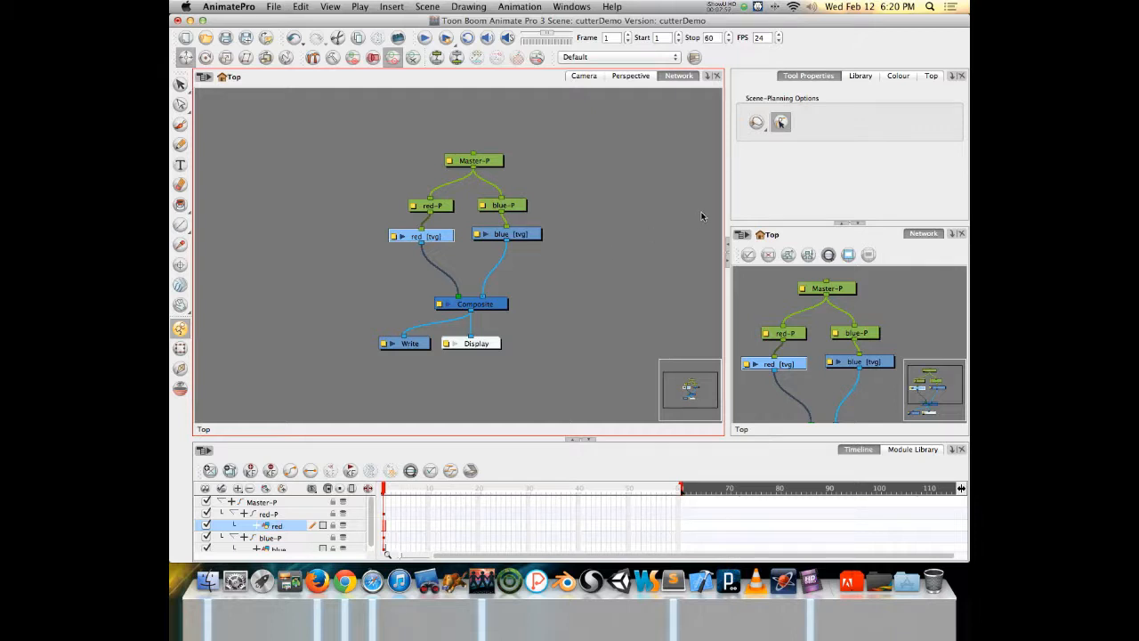
click(492, 305)
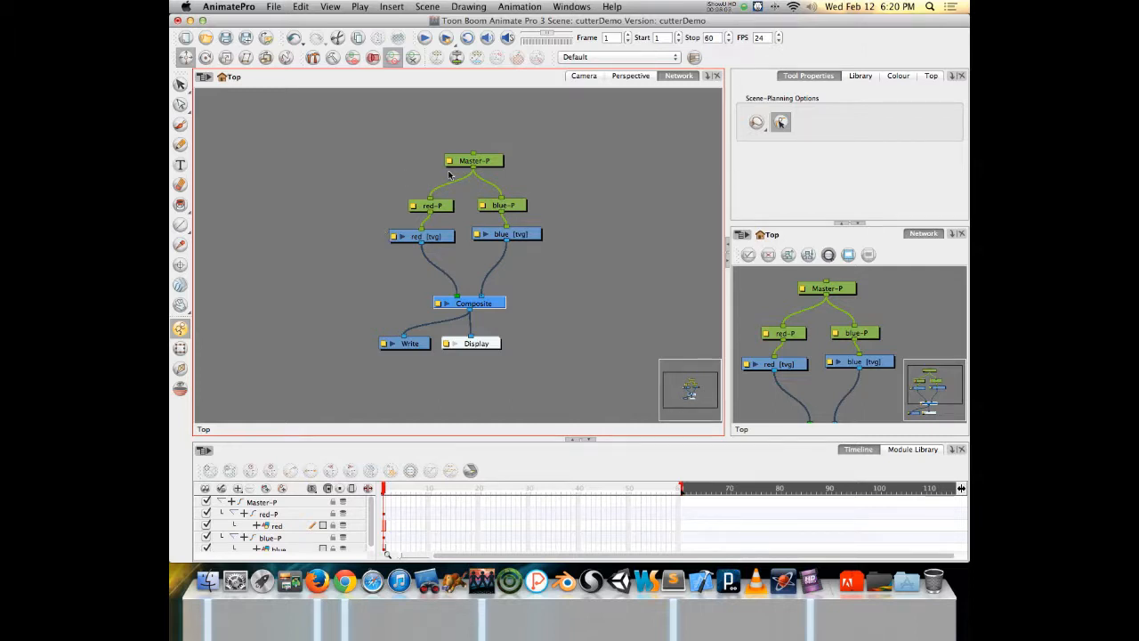
Group the three pegs and both drawing modules with a composite, then place the group above and to the left of the Composite module.
drag(358, 125, 588, 260)
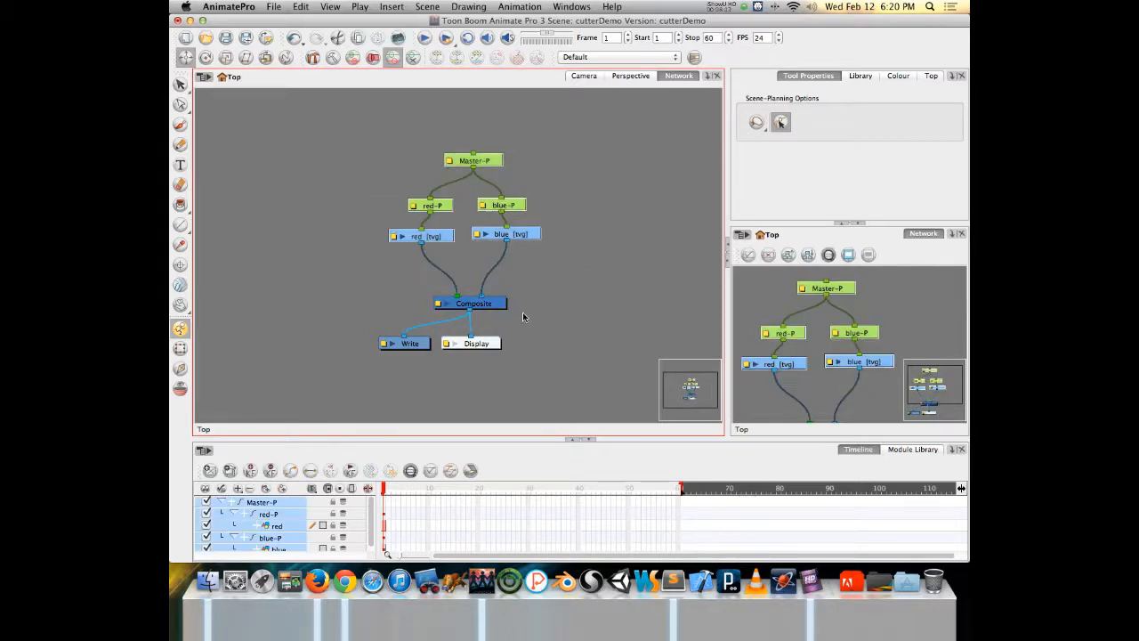
right_click(521, 232)
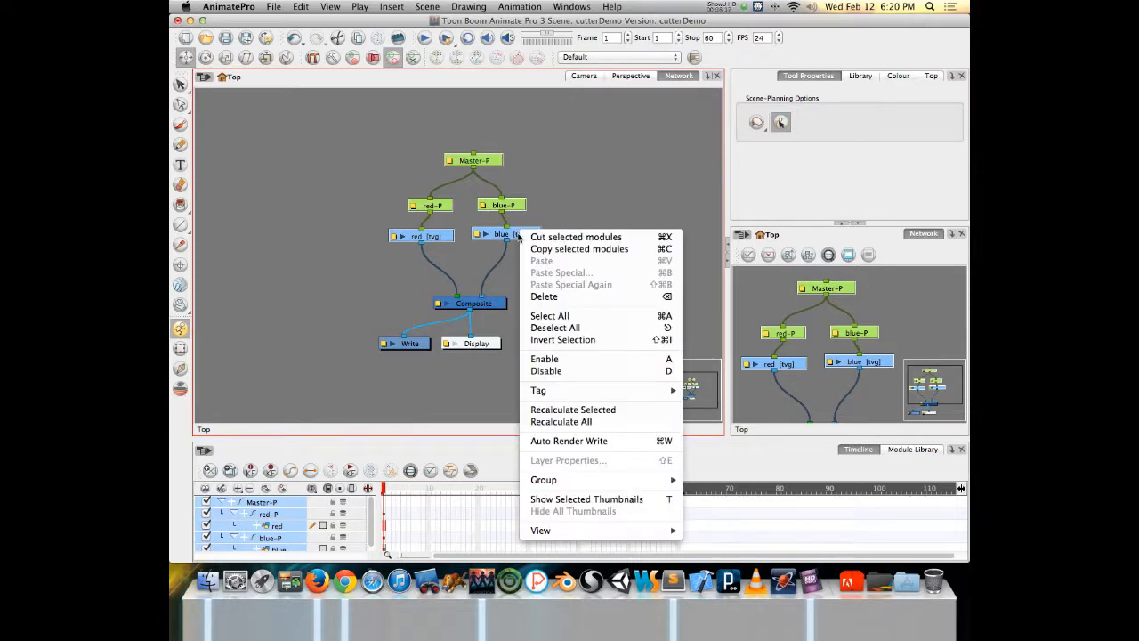
mouse_move(548, 485)
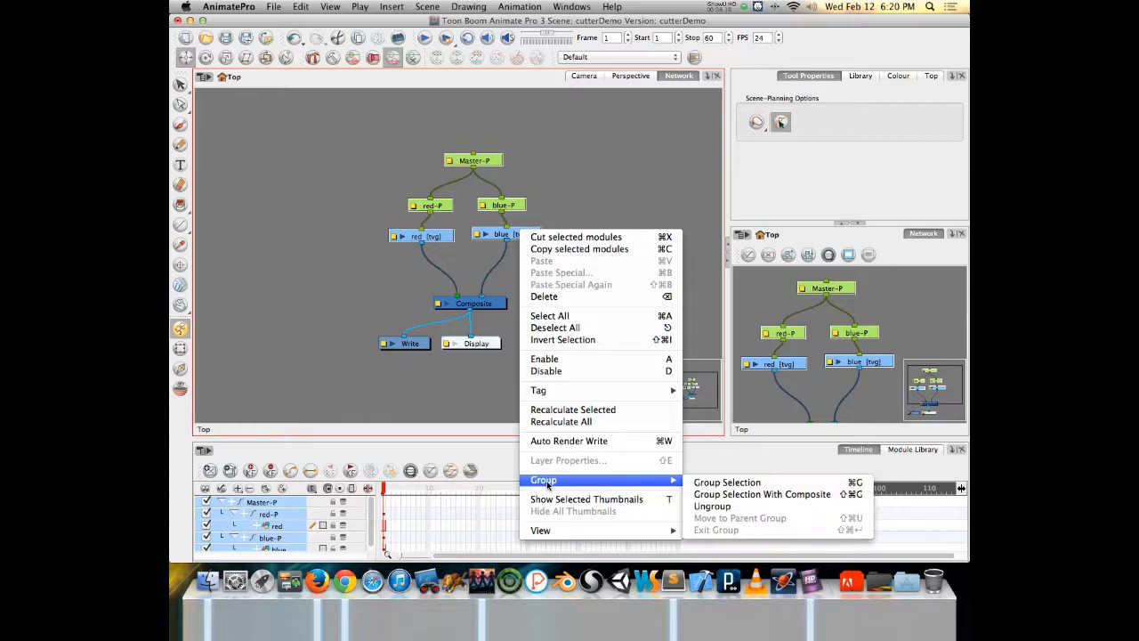
click(731, 493)
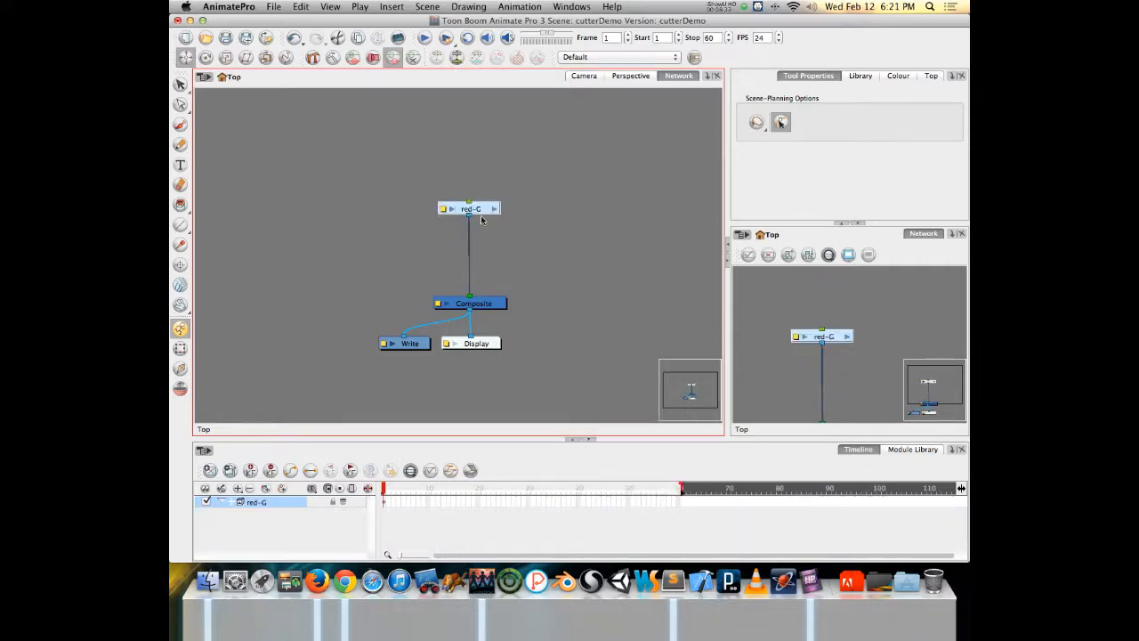
drag(481, 212, 434, 231)
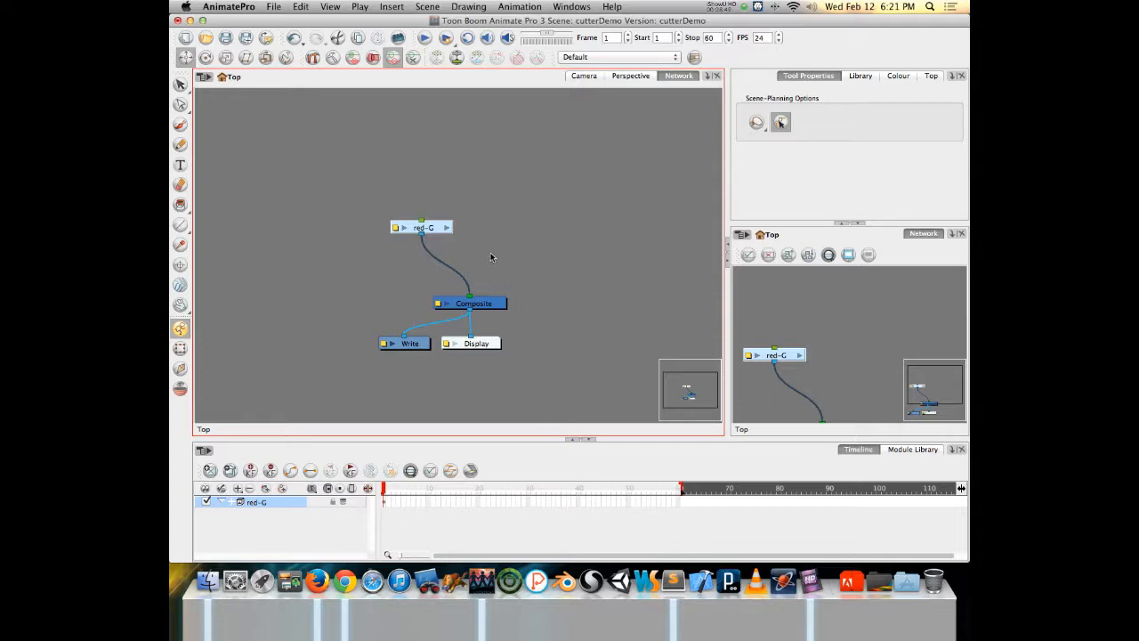
mouse_move(430, 227)
mouse_down()
mouse_move(439, 214)
mouse_move(431, 234)
mouse_up()
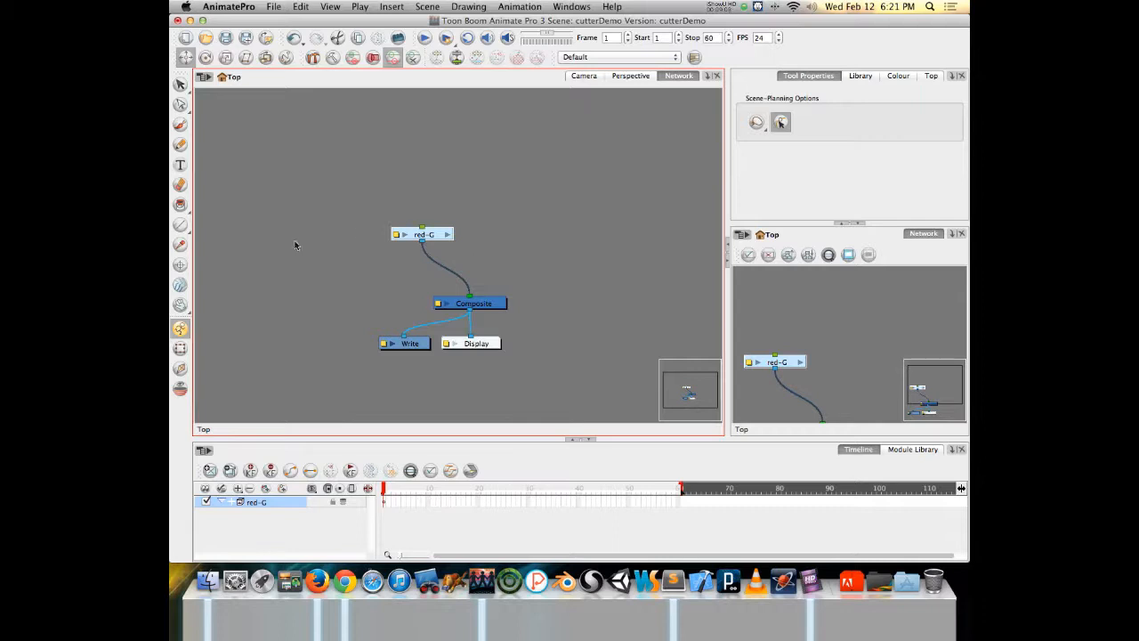
Rename the red-G group to eyeball-G and preview its contents as a thumbnail on the module.
click(395, 236)
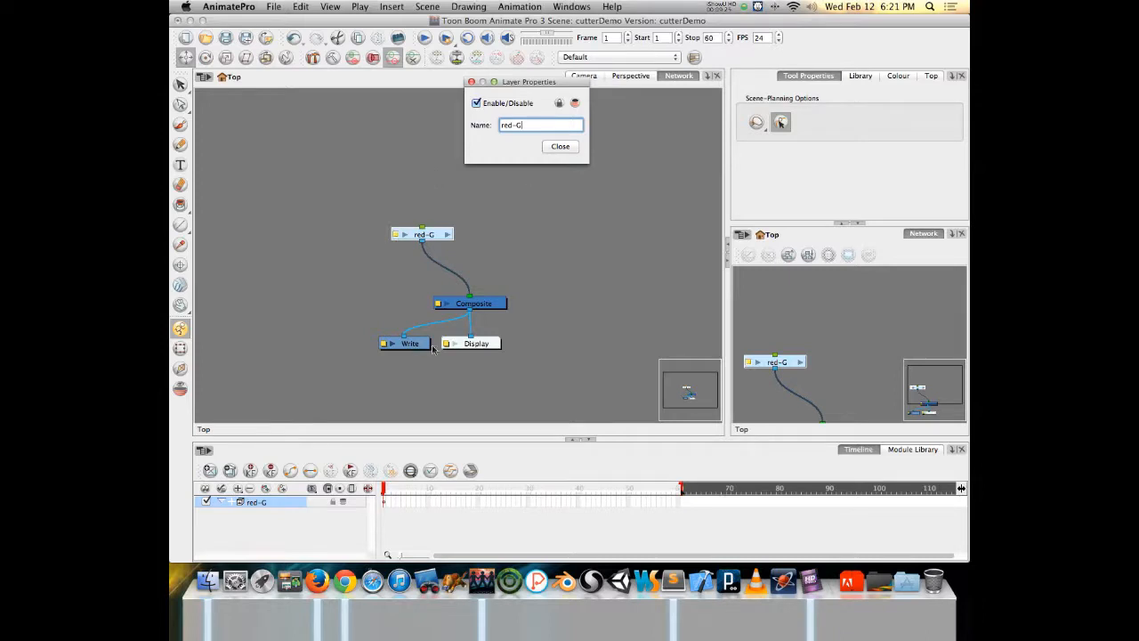
double_click(504, 125)
text(eye)
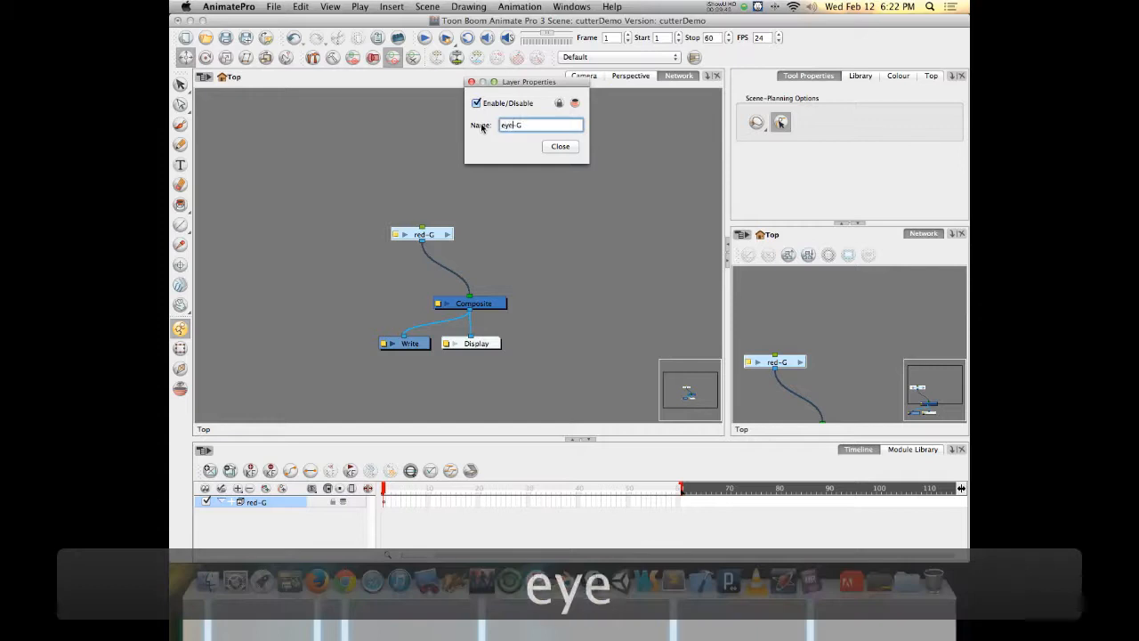
text(ball)
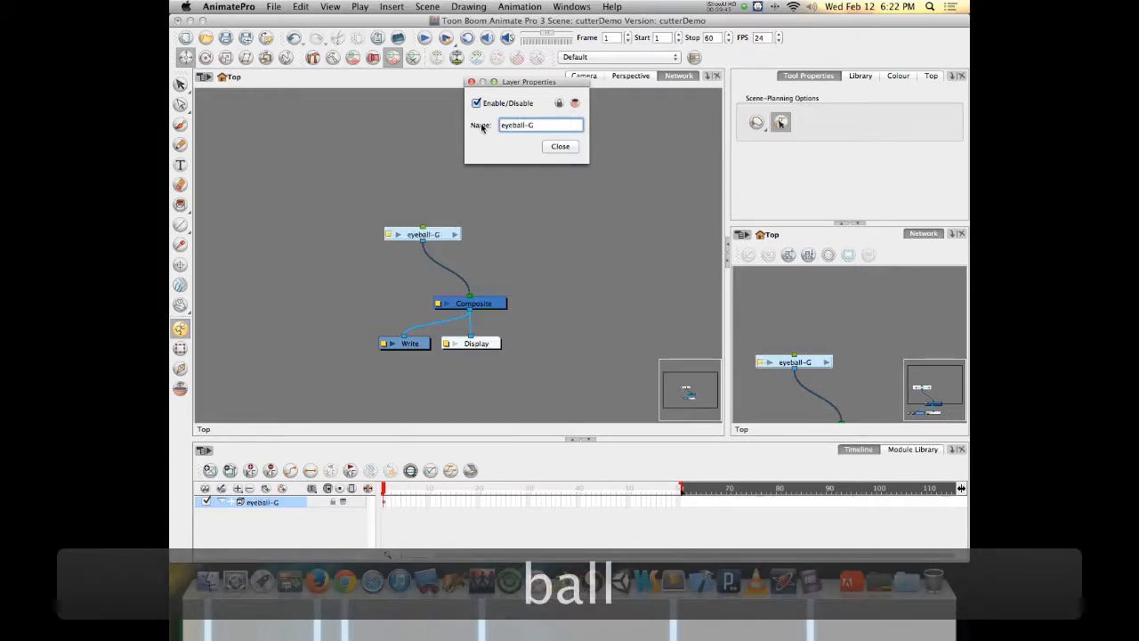
click(554, 151)
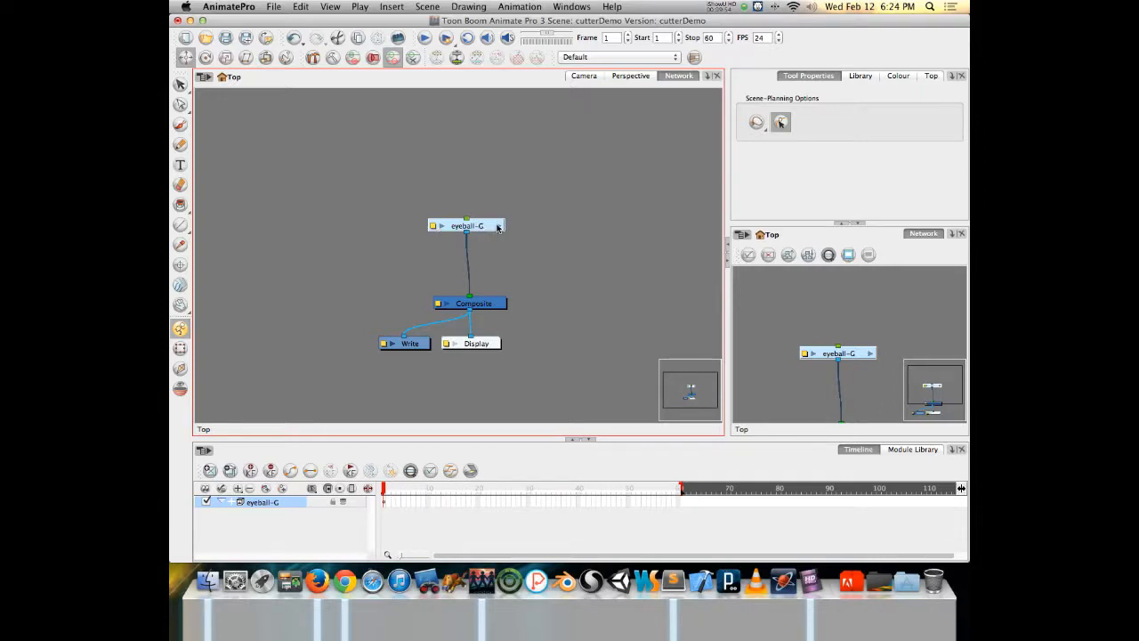
click(440, 226)
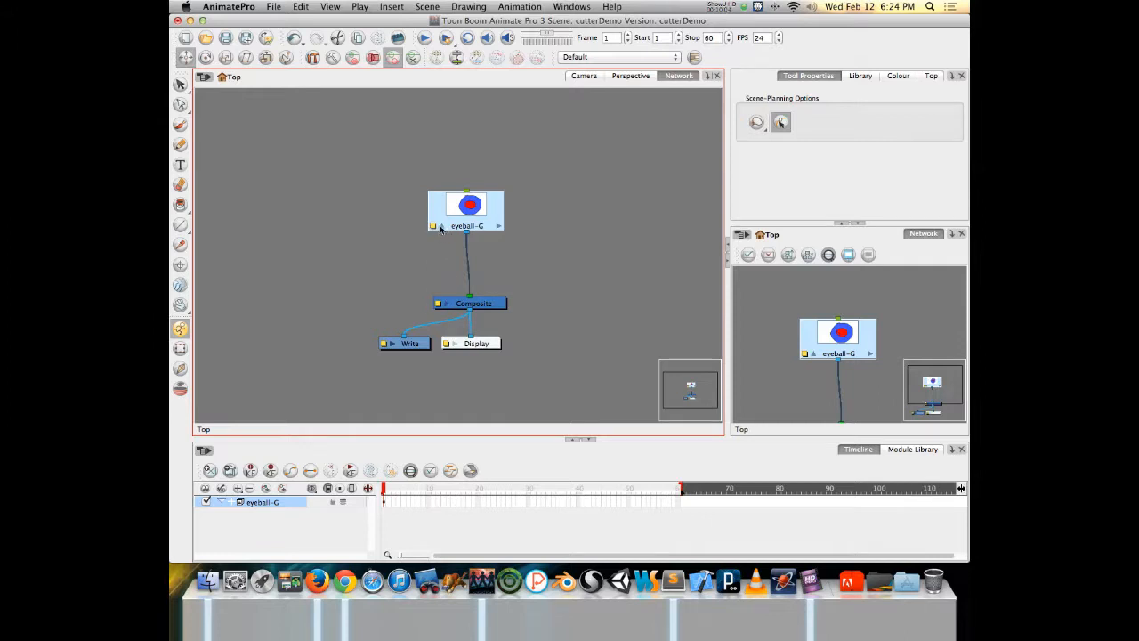
click(440, 226)
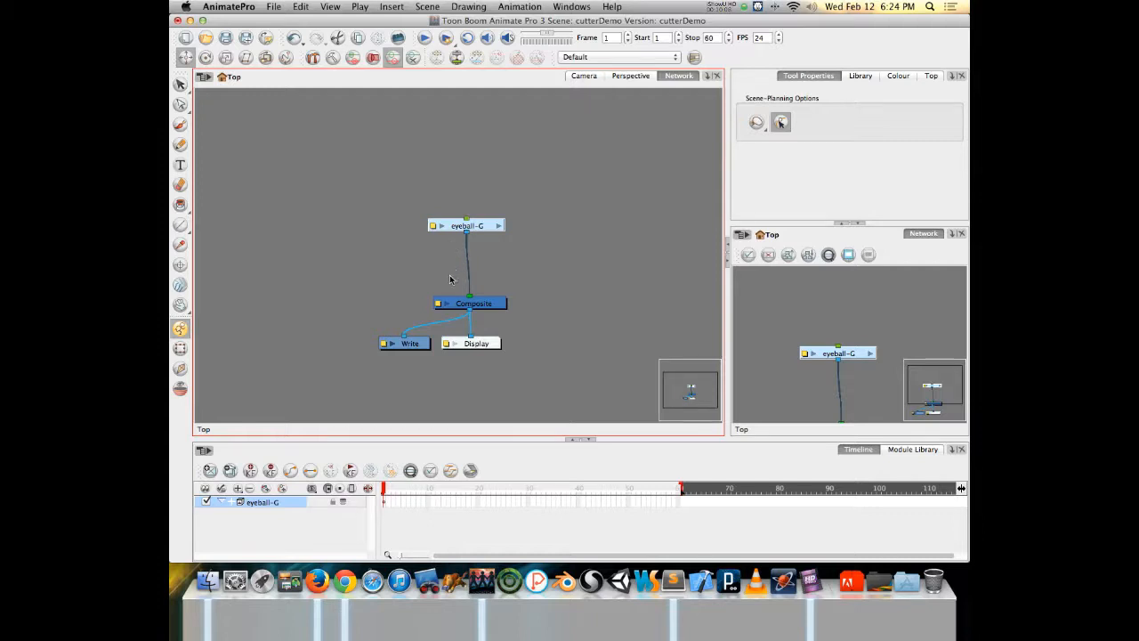
Enter the eyeball-G group, centre its Composite just above Multi-Port-Out, and move Multi-Port-In up and Multi-Port-Out slightly down.
click(497, 228)
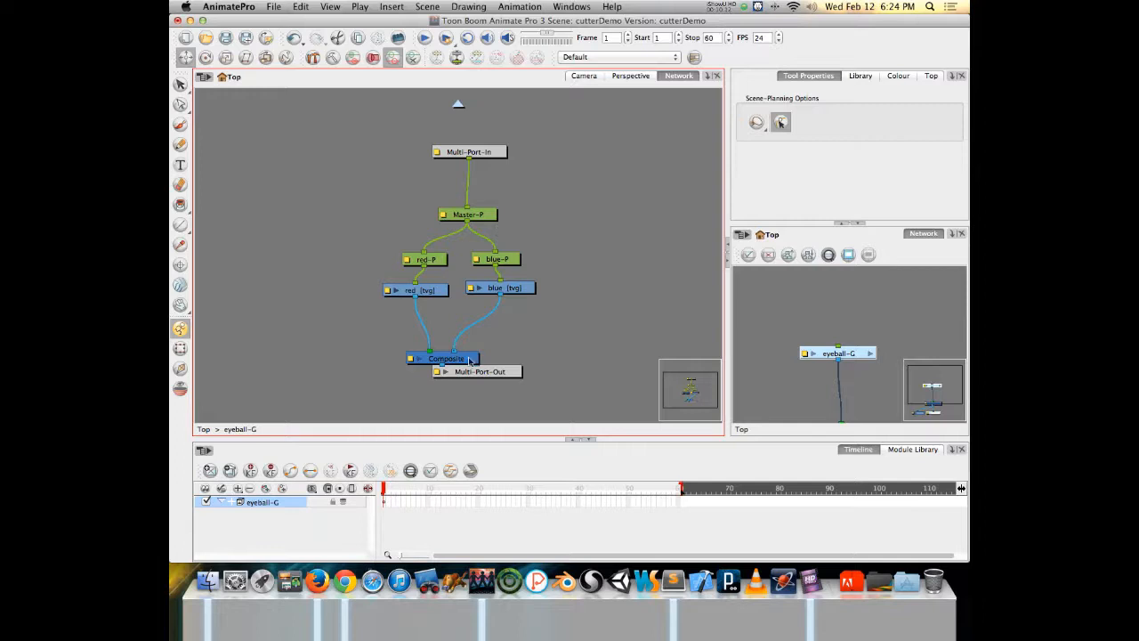
drag(465, 359, 496, 336)
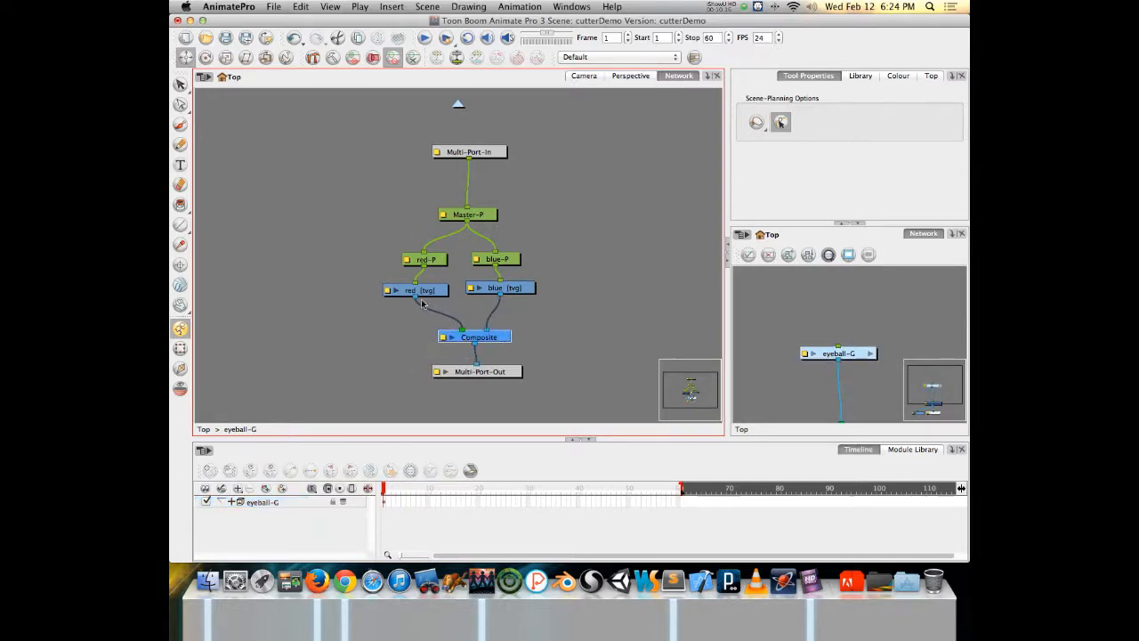
click(474, 141)
drag(471, 152, 471, 133)
drag(486, 378, 486, 384)
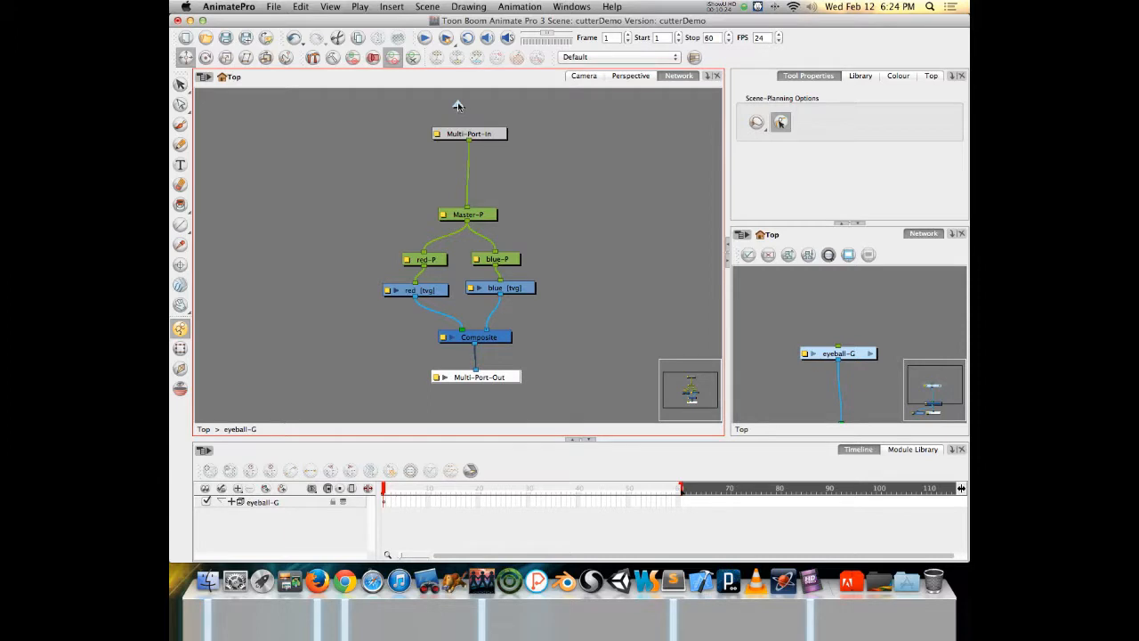
Return to the top level, reopen eyeball-G, and move its three pegs and both drawings up towards Multi-Port-In.
click(458, 103)
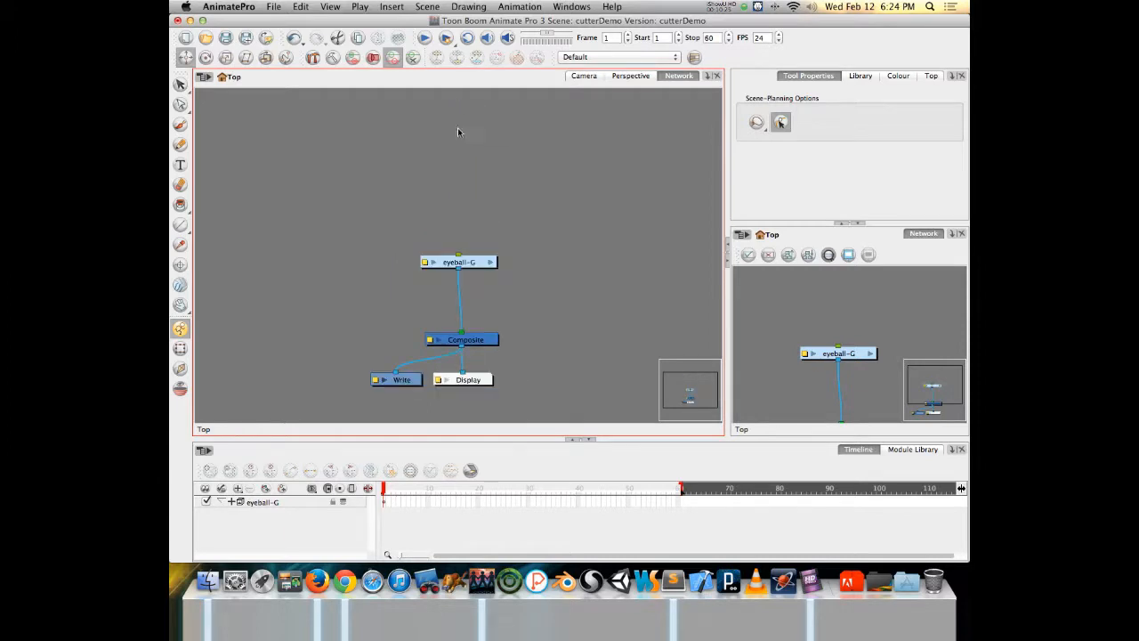
click(490, 262)
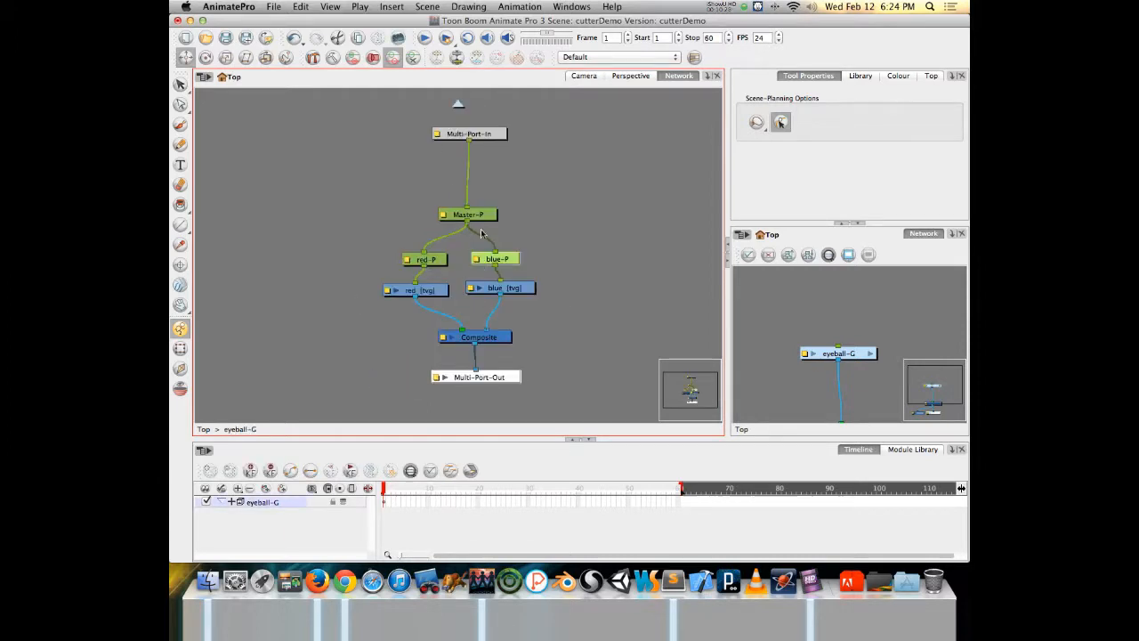
drag(397, 206, 505, 208)
drag(372, 264, 525, 256)
click(343, 255)
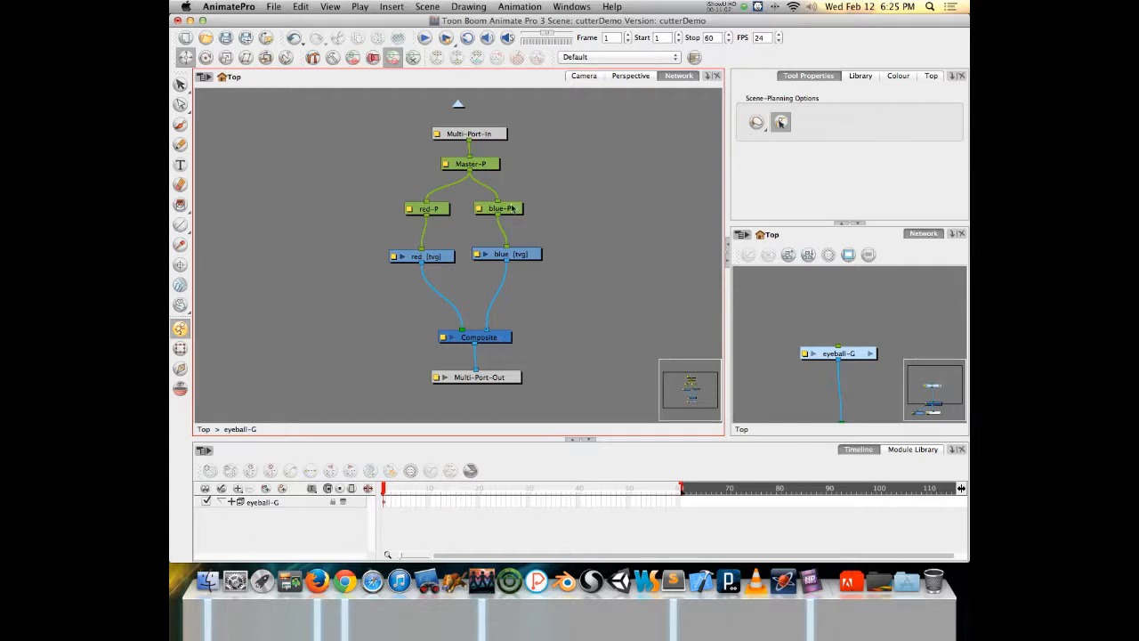
Browse the module library categories and add a Cutter and a Colour-Override from the favorites to the eyeball-G network.
click(897, 450)
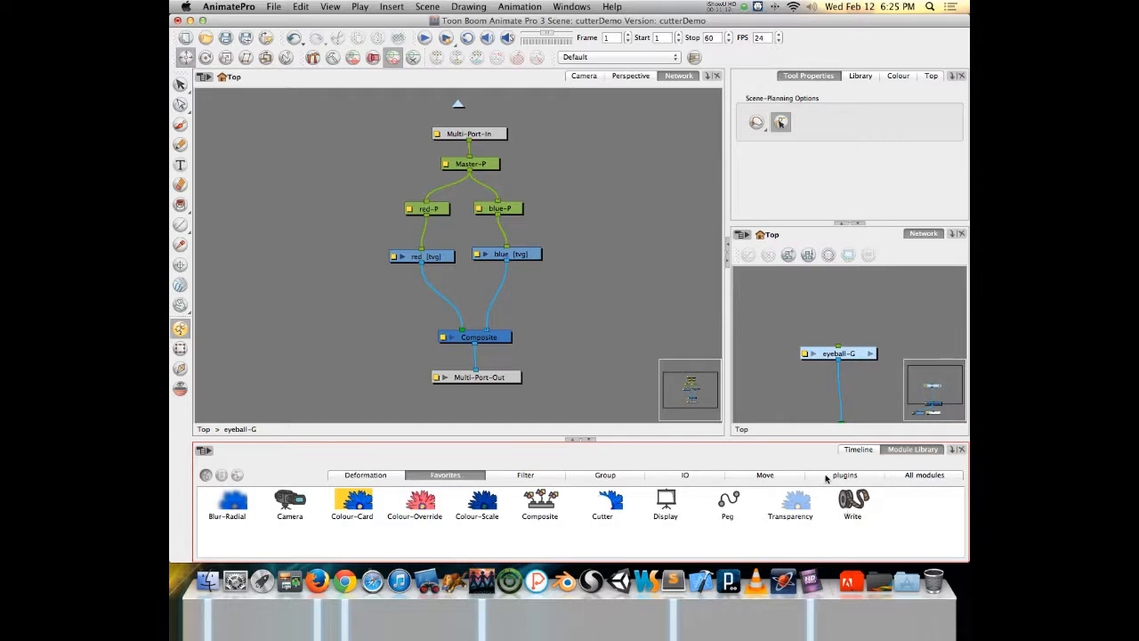
click(826, 478)
click(759, 477)
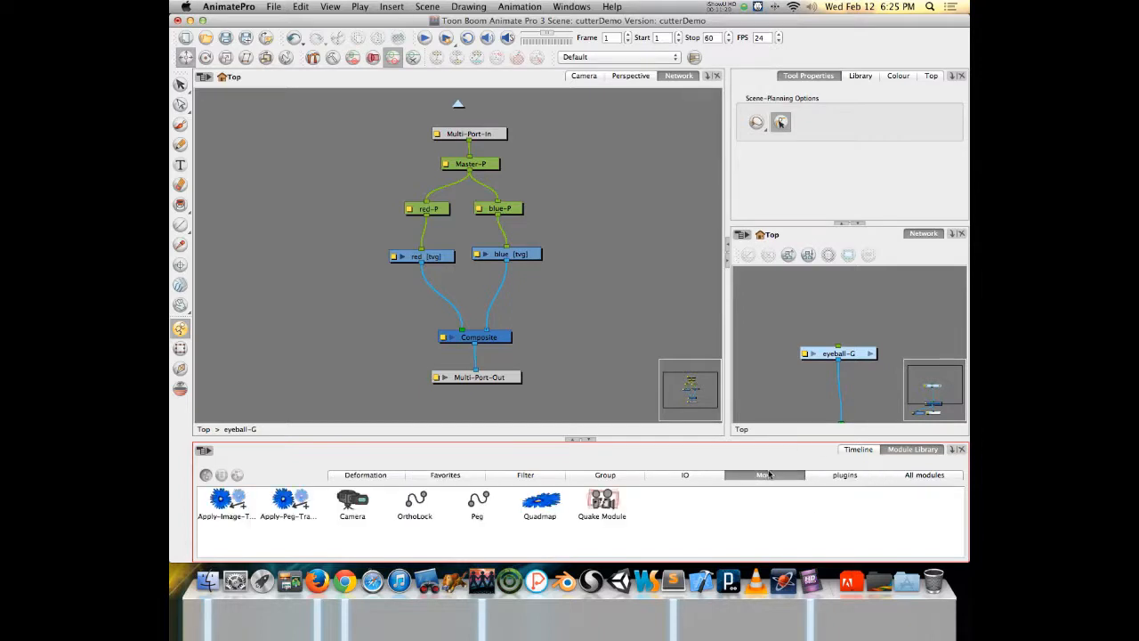
click(912, 476)
mouse_move(958, 500)
mouse_down()
mouse_move(959, 553)
mouse_move(967, 496)
mouse_up()
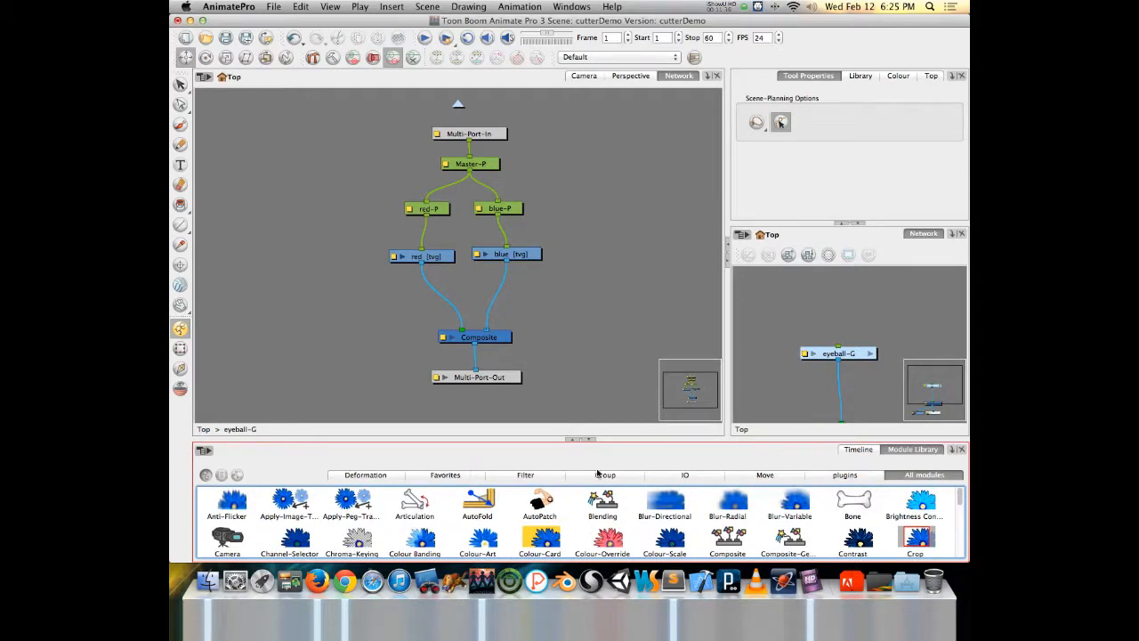
click(437, 473)
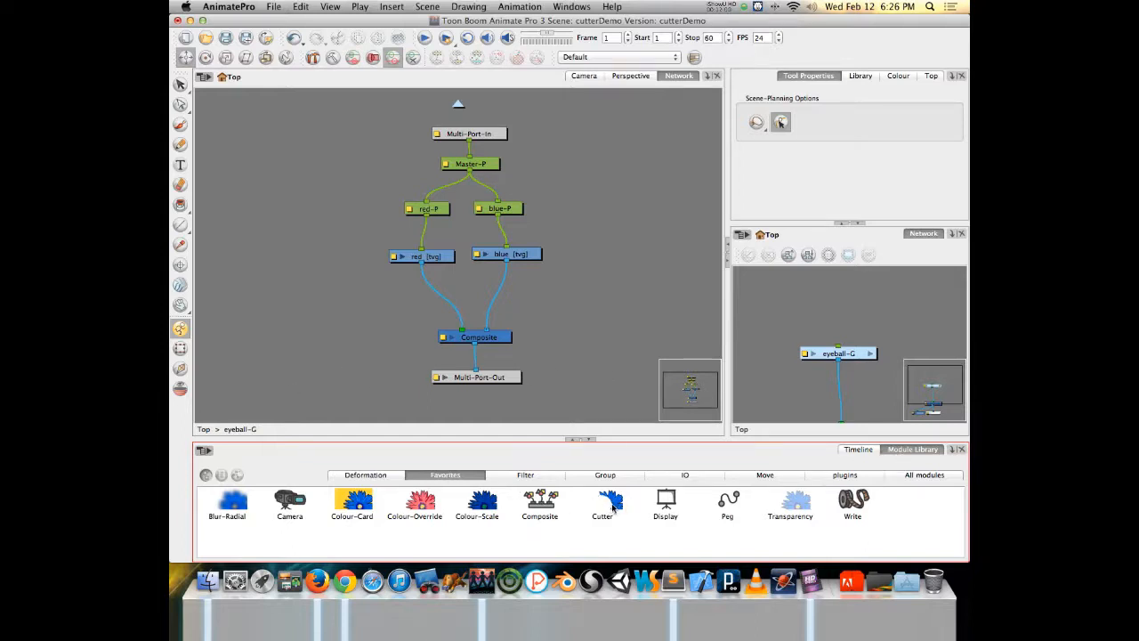
drag(610, 507, 647, 277)
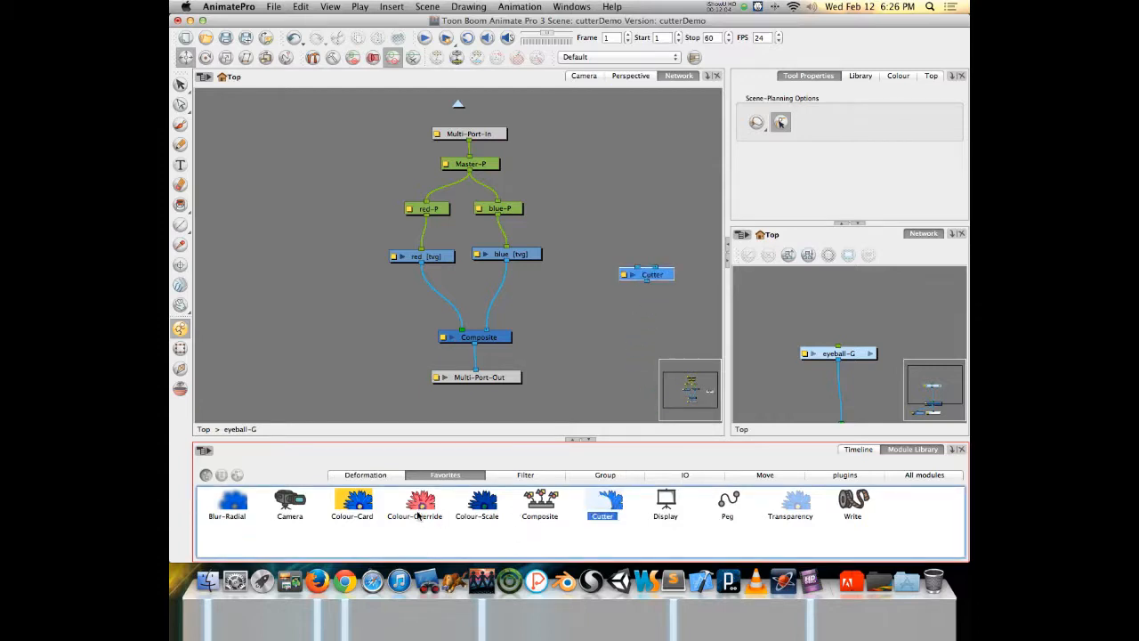
drag(430, 508, 578, 322)
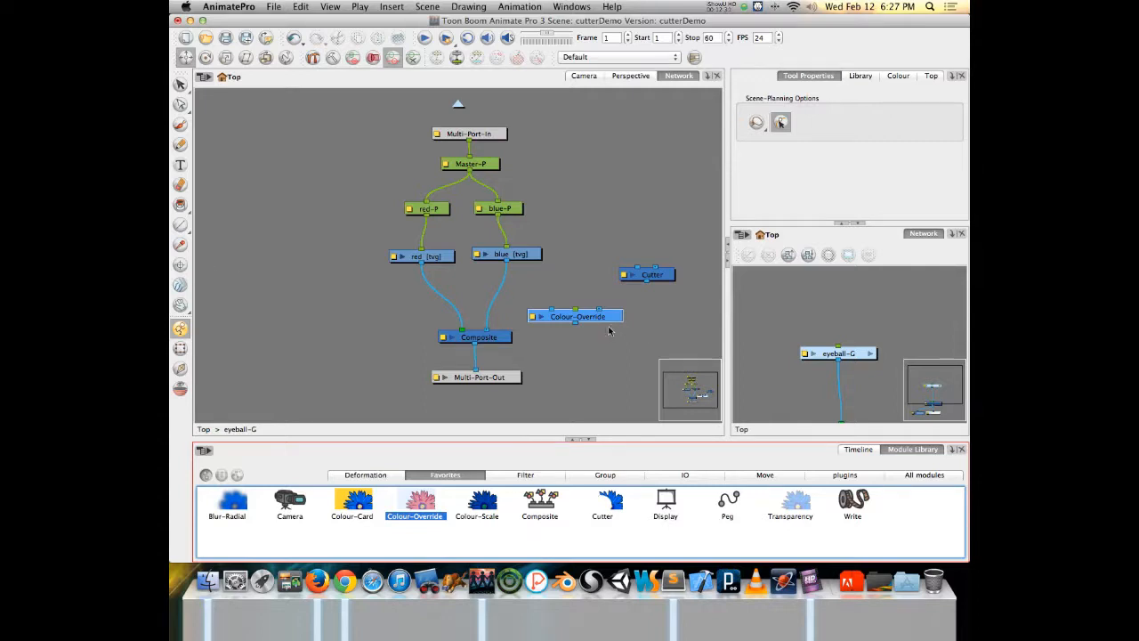
Connect blue-P to the Colour-Override's peg port, with the Colour-Override placed below the blue drawing and the Cutter beneath it.
drag(584, 320, 601, 188)
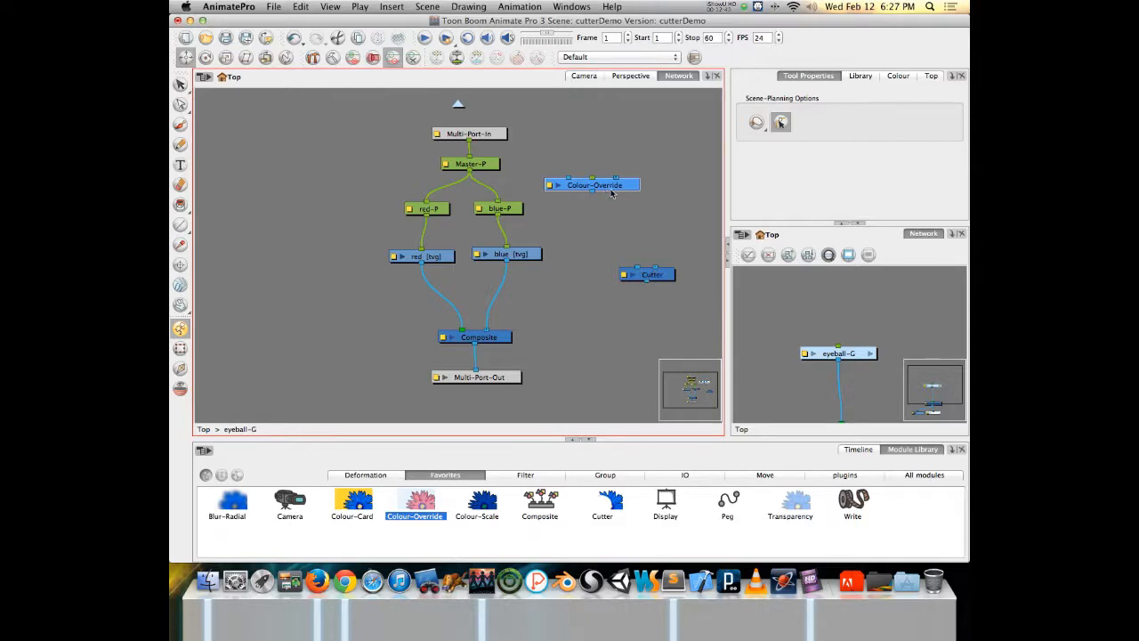
drag(612, 181, 600, 223)
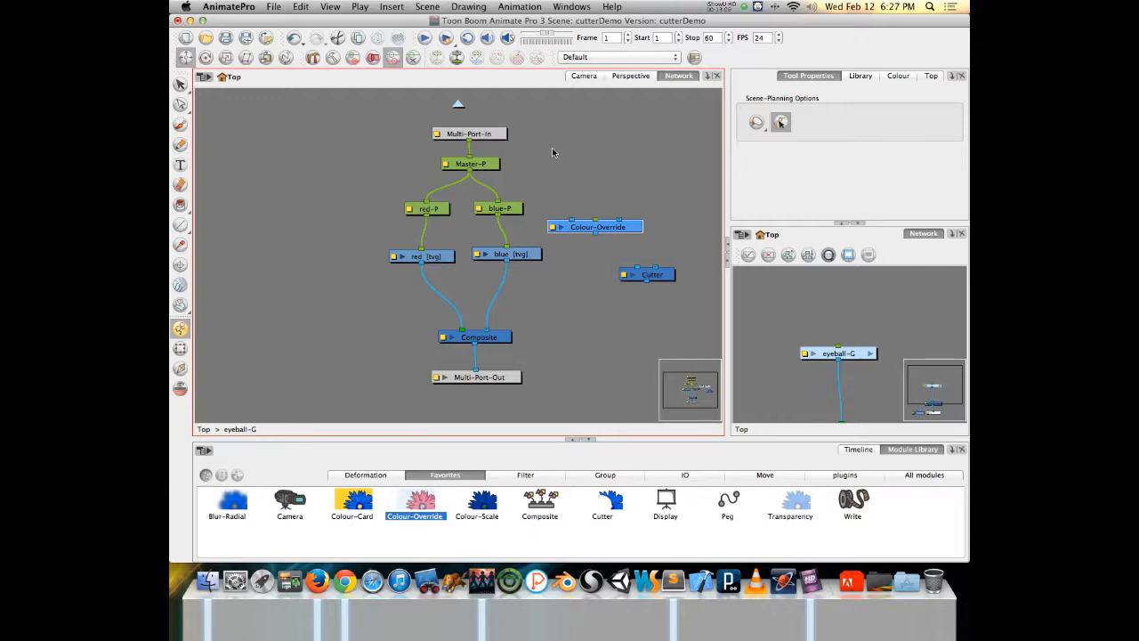
drag(505, 223, 573, 288)
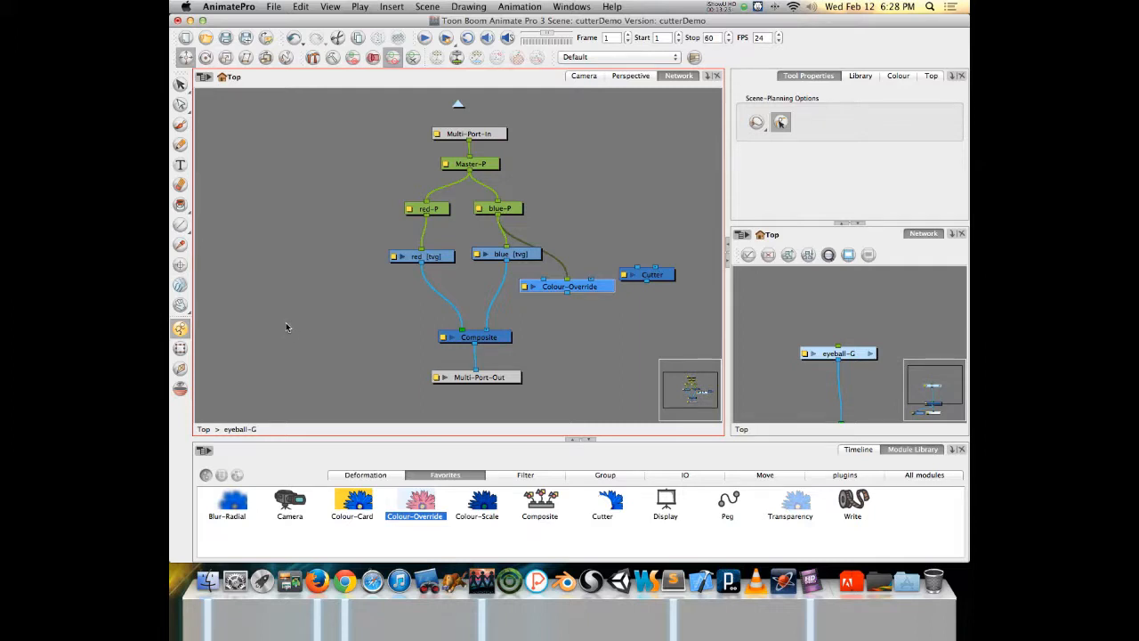
drag(646, 281, 545, 315)
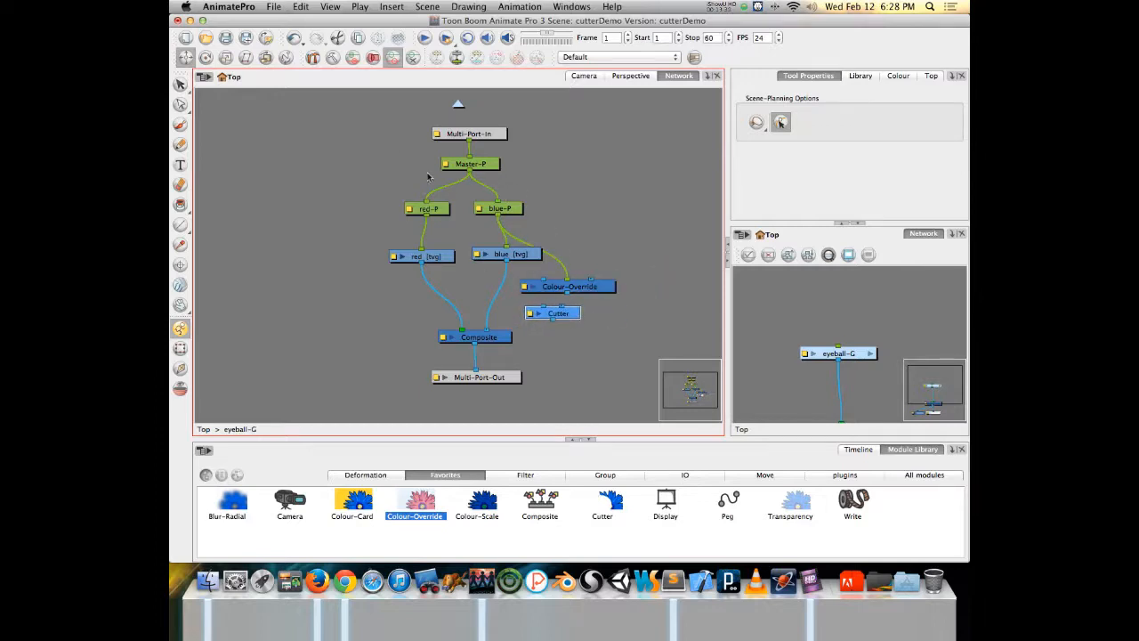
Make room in the network by moving Multi-Port-Out and Composite down and the pegs, drawings and Multi-Port-In up.
drag(494, 336, 499, 401)
drag(504, 352, 503, 382)
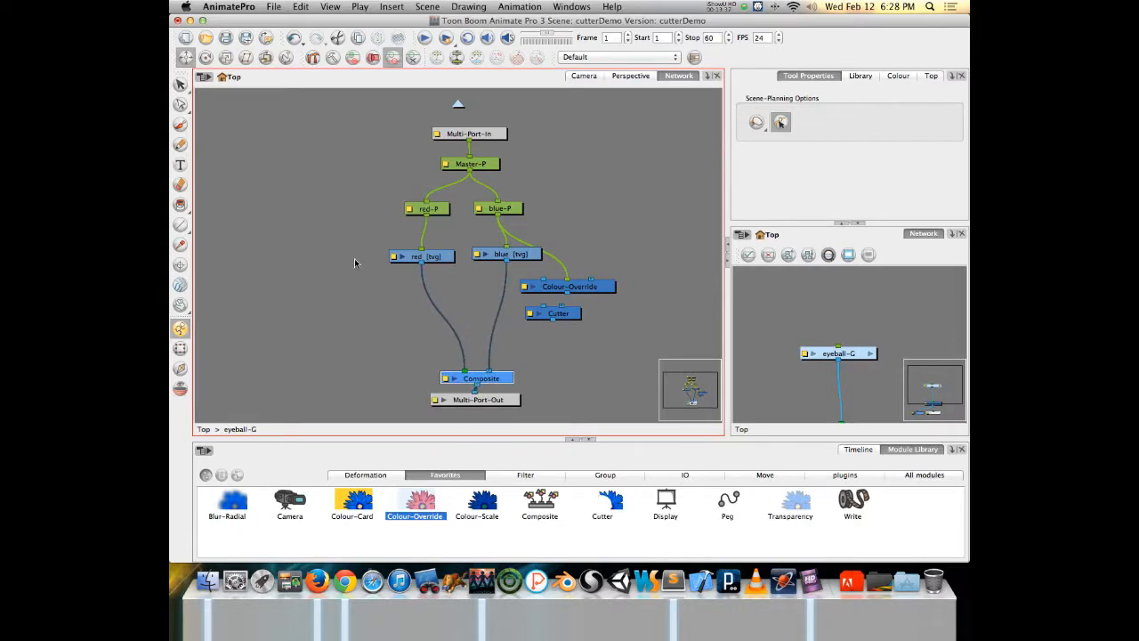
drag(354, 258, 531, 236)
drag(532, 145, 535, 138)
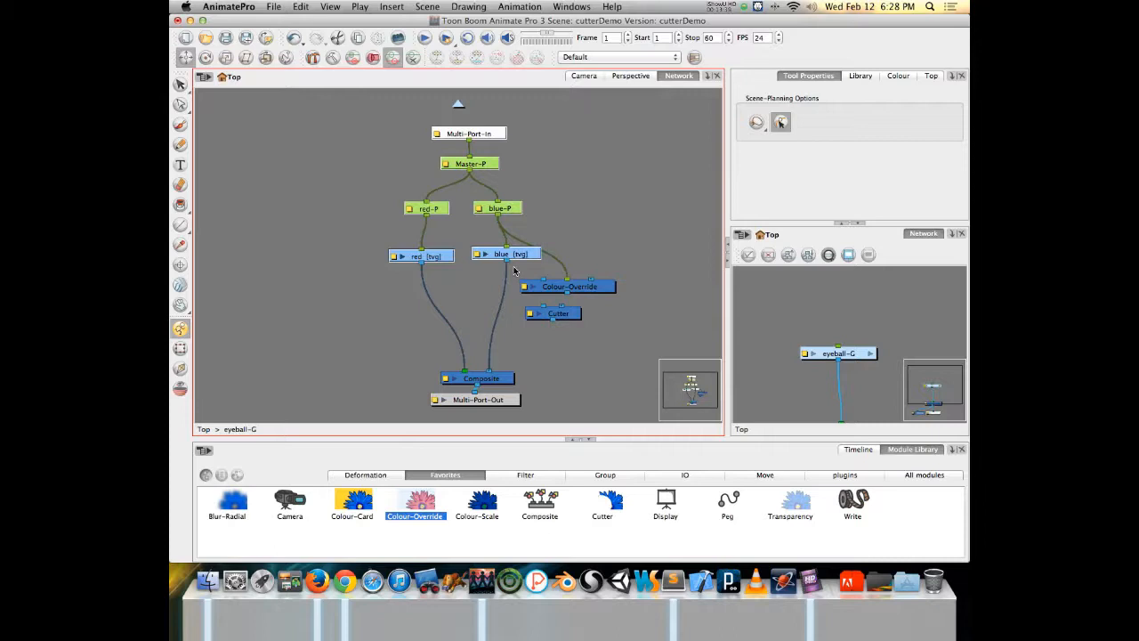
drag(525, 258, 534, 210)
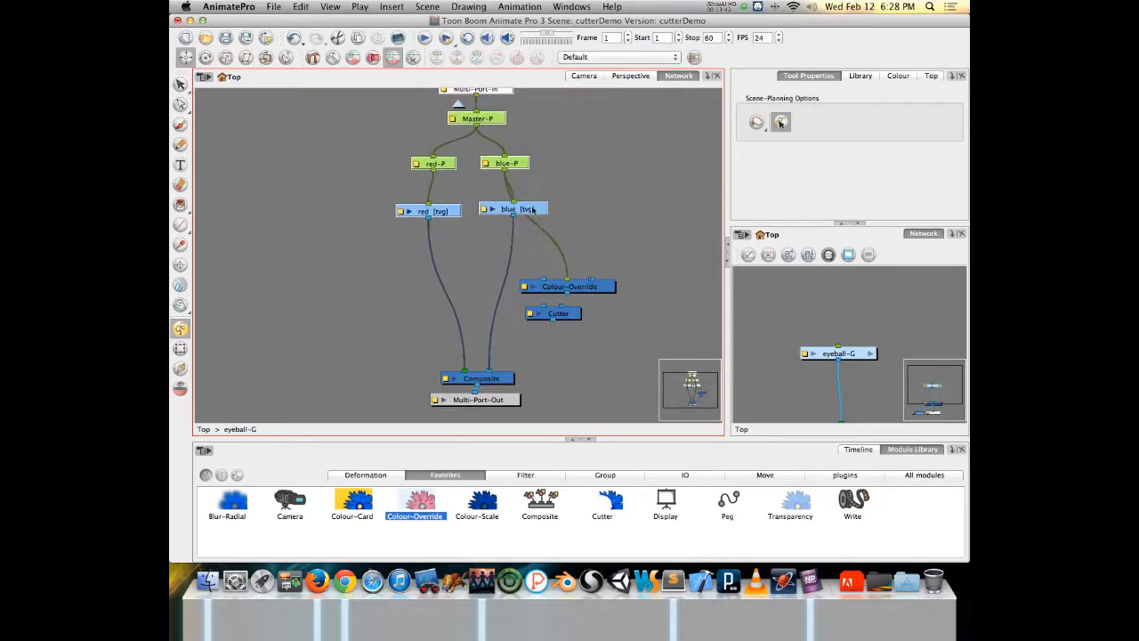
click(596, 236)
Place the Cutter below the red drawing and reroute the red drawing's output from the Composite into the Cutter's right input.
drag(589, 290, 608, 264)
drag(574, 315, 424, 287)
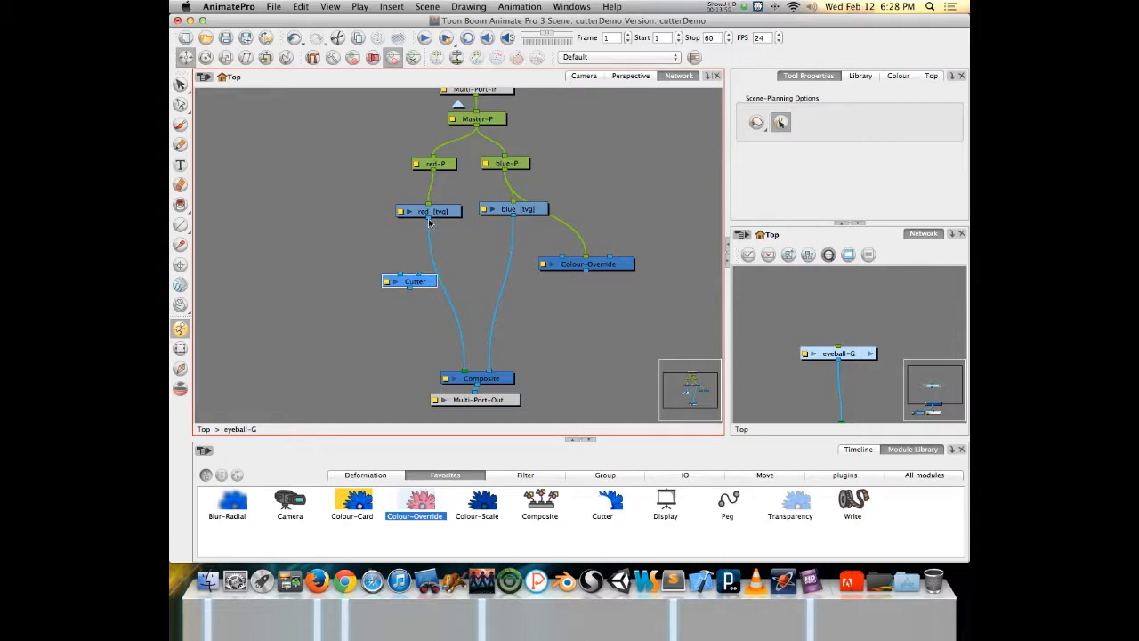
drag(469, 375, 466, 287)
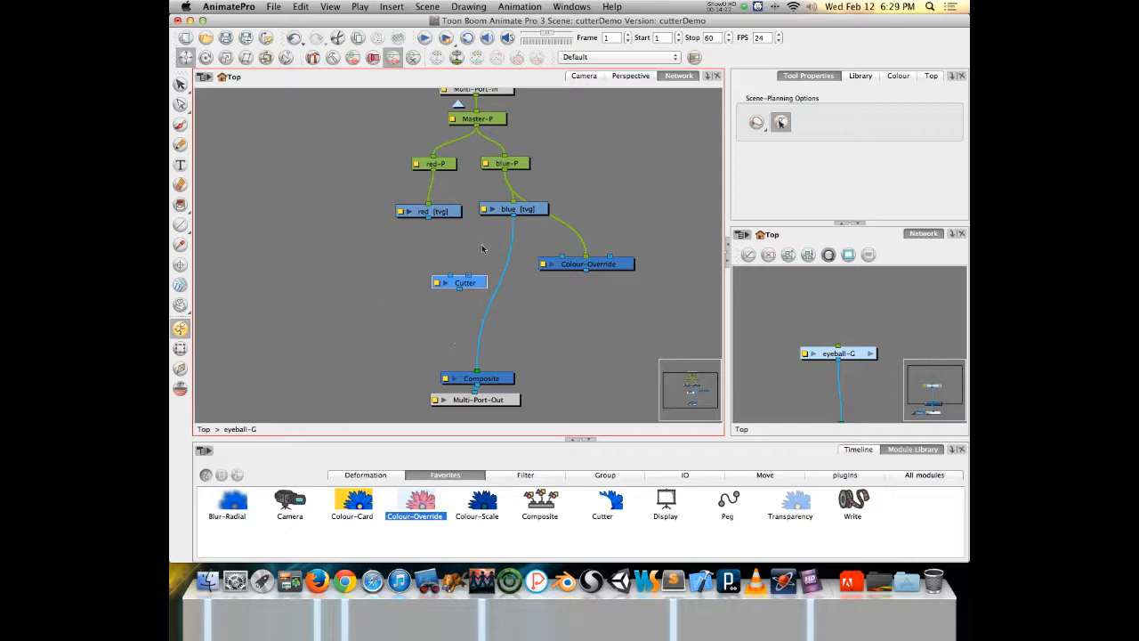
drag(452, 249, 466, 306)
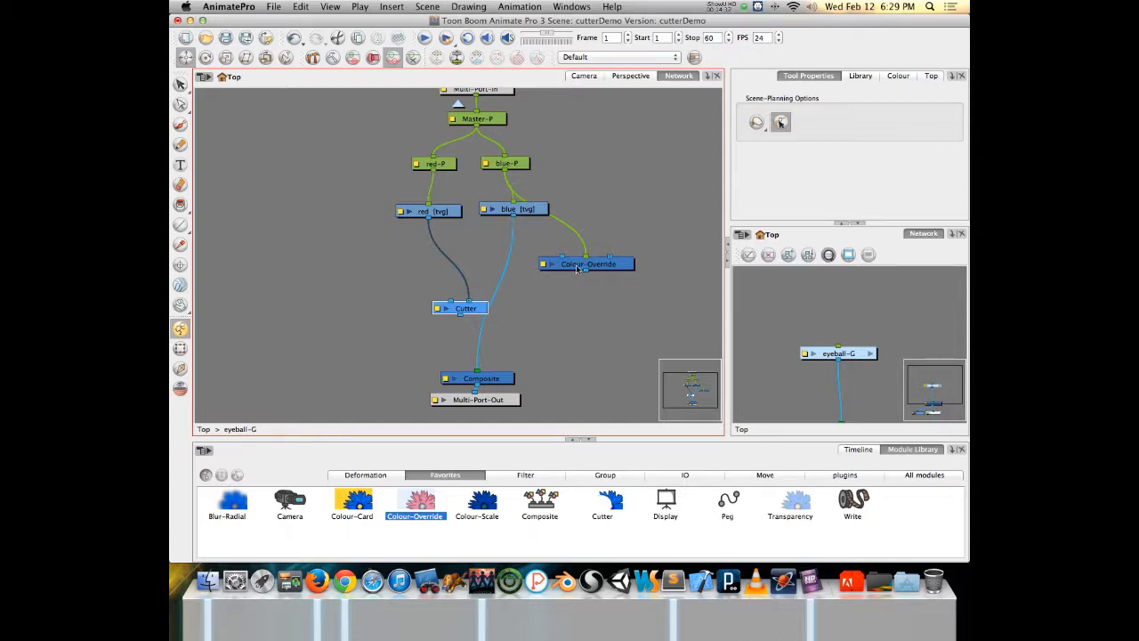
Connect the Colour-Override's output to the Cutter's left input and set the Colour-Override to the lower right of the blue drawing.
drag(577, 265, 513, 242)
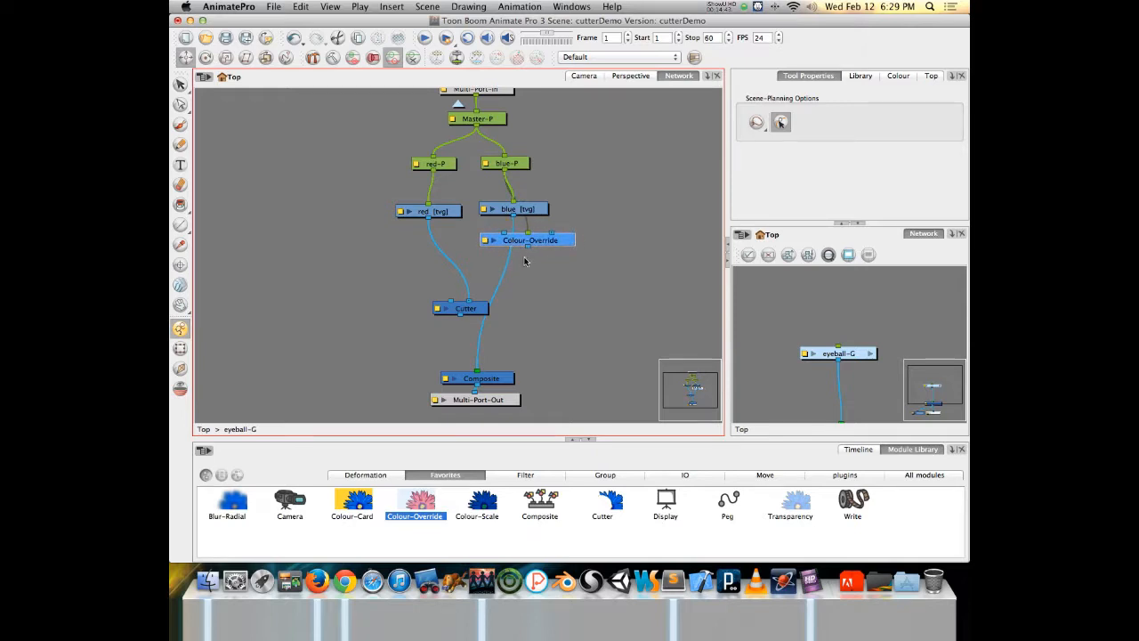
drag(528, 251, 448, 297)
drag(537, 248, 585, 261)
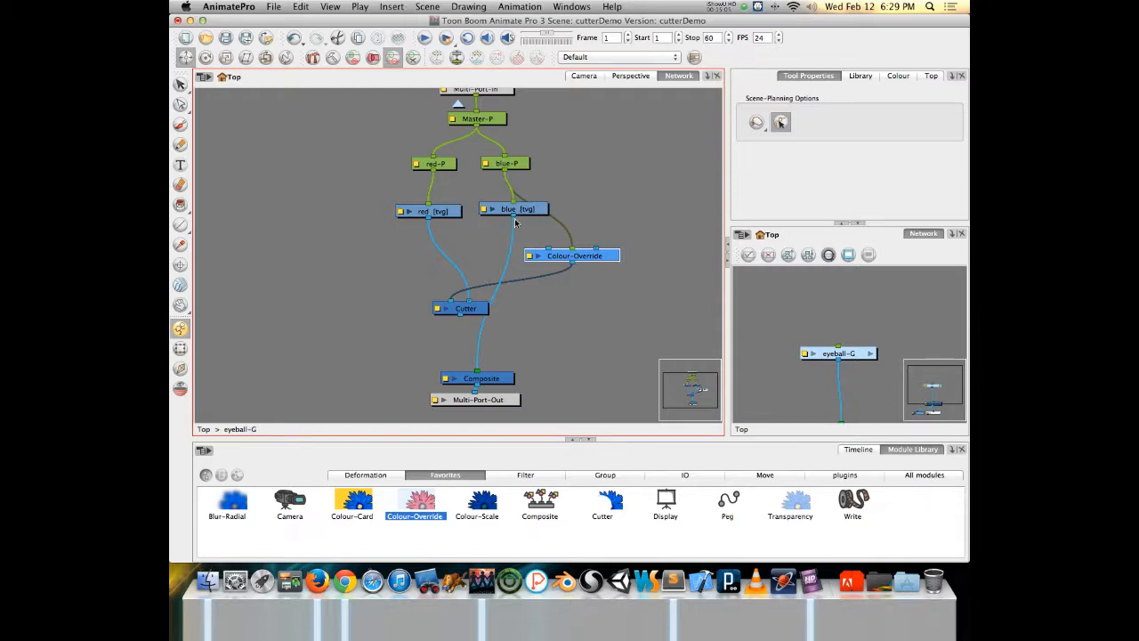
Connect the blue drawing's output to the Colour-Override's right input and check the result in the camera view.
drag(514, 218, 599, 246)
drag(599, 247, 598, 250)
click(587, 78)
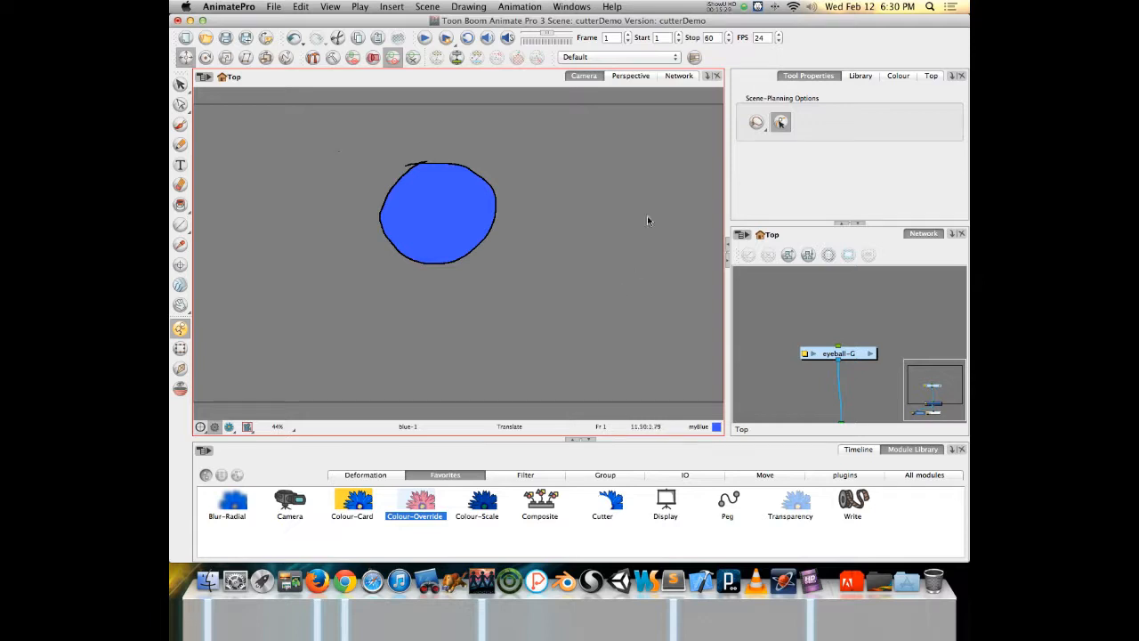
click(677, 76)
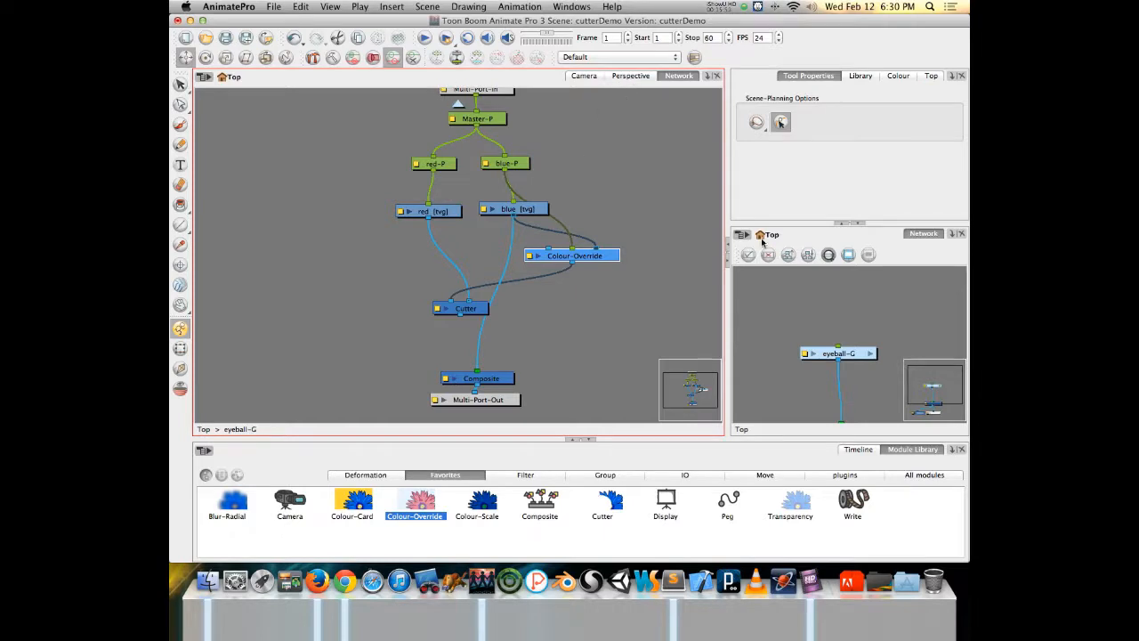
In the smaller network view, move eyeball-G closer to the top-level Composite and shift Display to the right.
drag(915, 381, 942, 399)
drag(827, 279, 850, 305)
drag(820, 397, 845, 395)
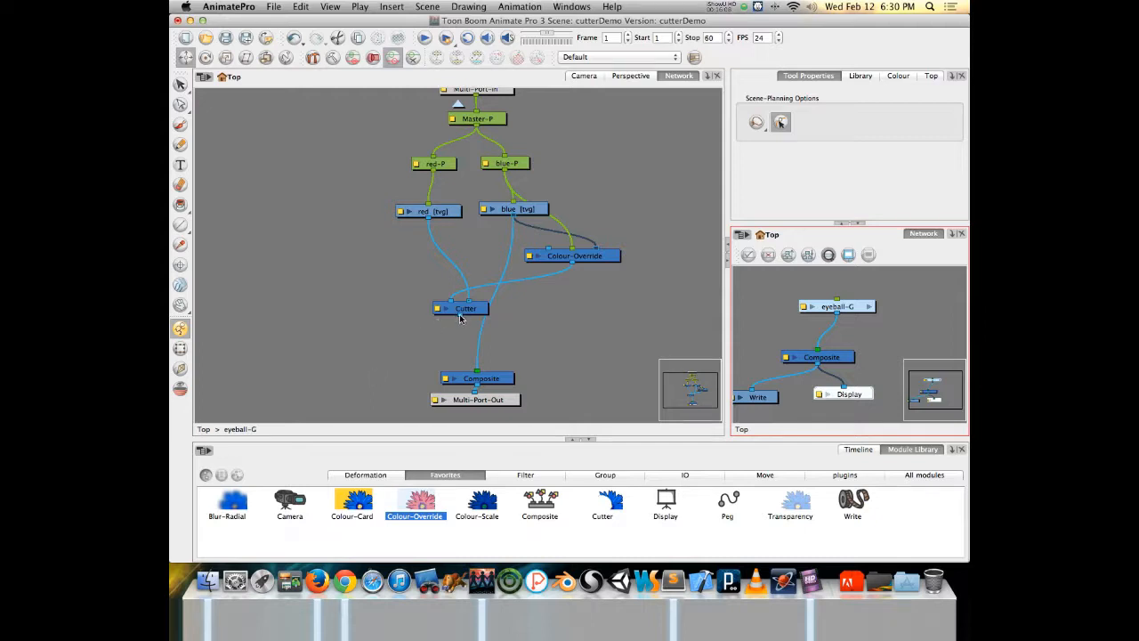
Connect the Cutter's output to the Composite's left input and check the drawings in the camera view.
drag(459, 316, 462, 374)
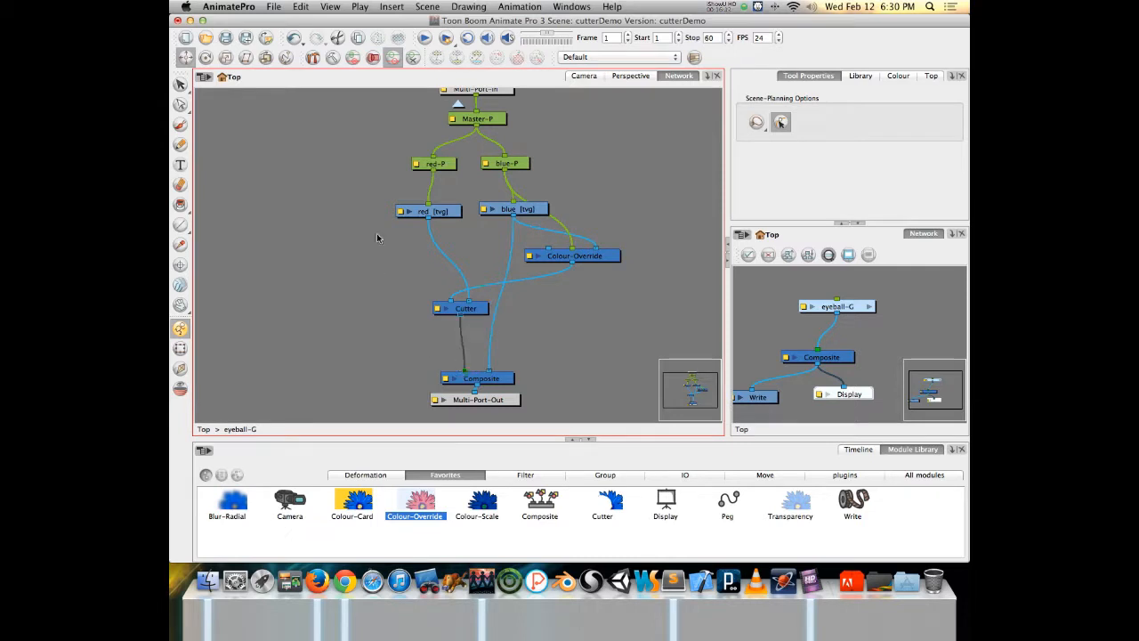
click(582, 76)
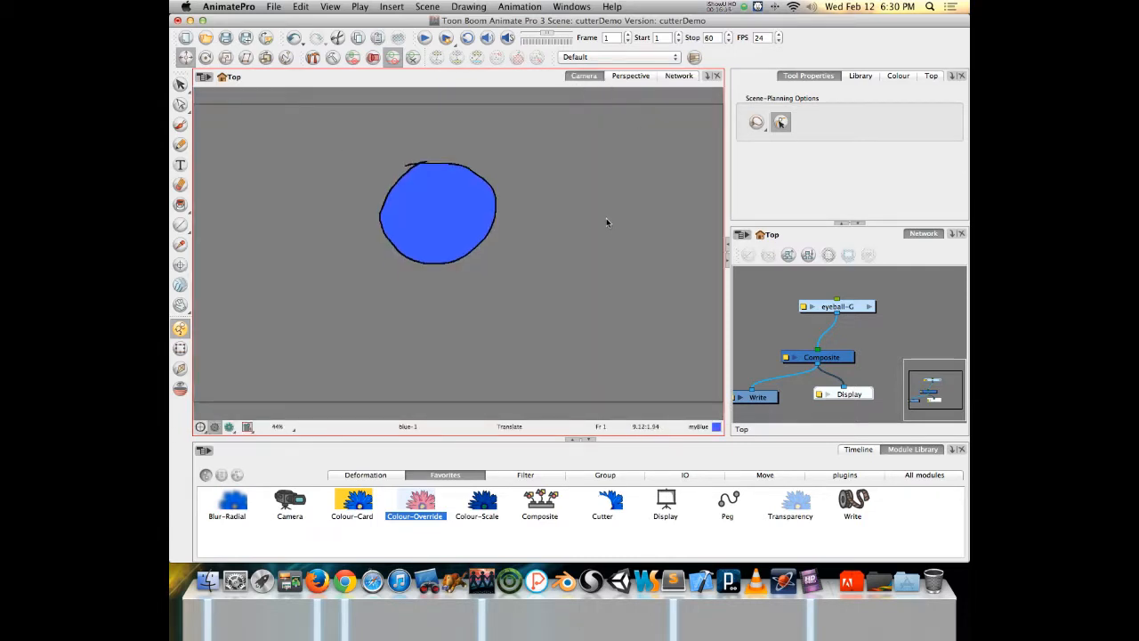
In the eyeball-G network, place the Colour-Override directly below the blue drawing and shift the Cutter slightly down and left.
click(678, 75)
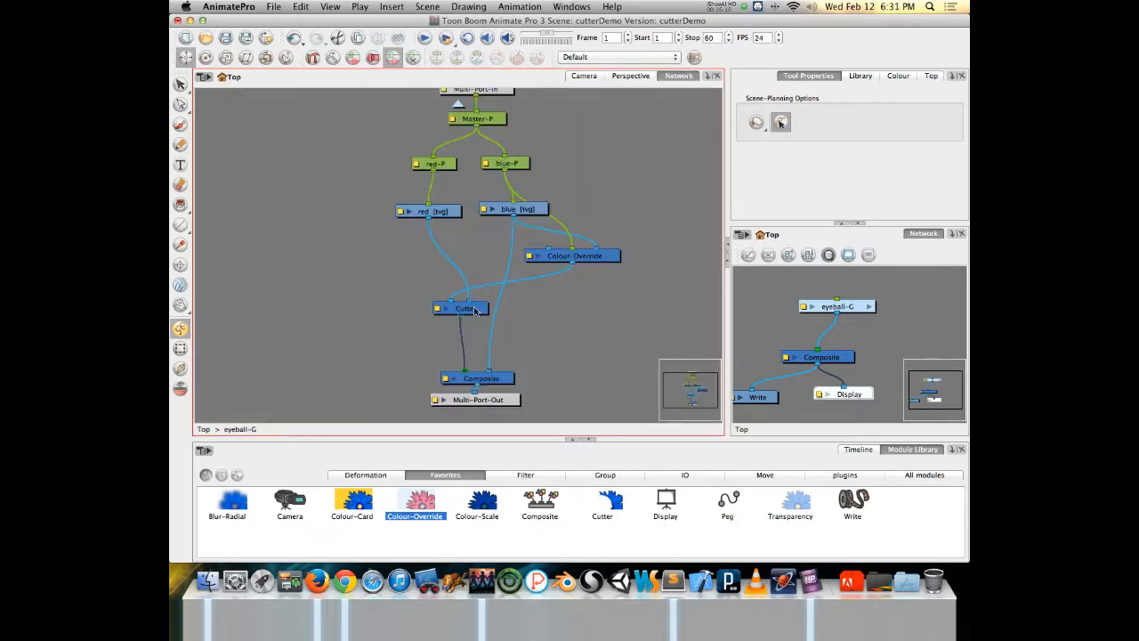
drag(585, 256, 514, 246)
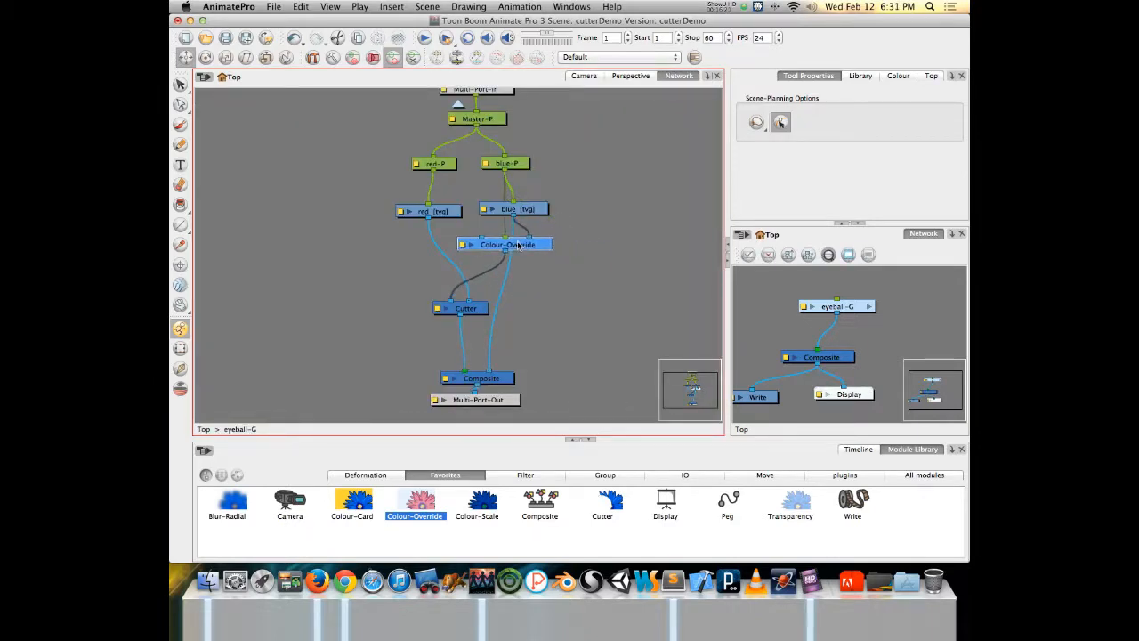
drag(462, 314, 454, 319)
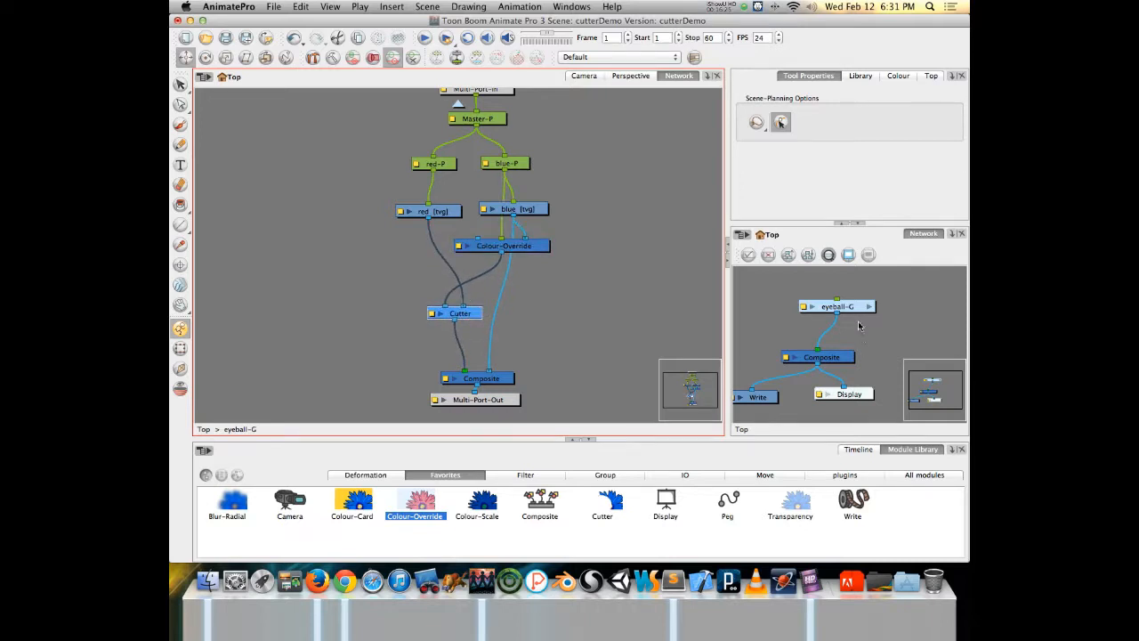
Select red-P and move the red drawing around over the blue one in the camera view to test the cut.
click(445, 167)
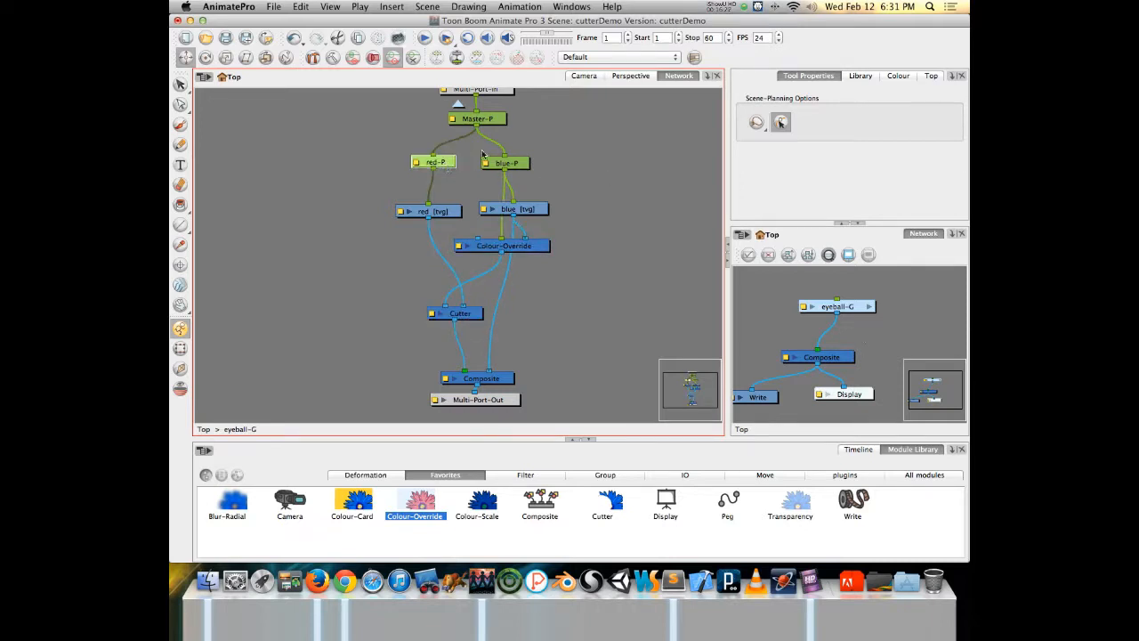
click(584, 75)
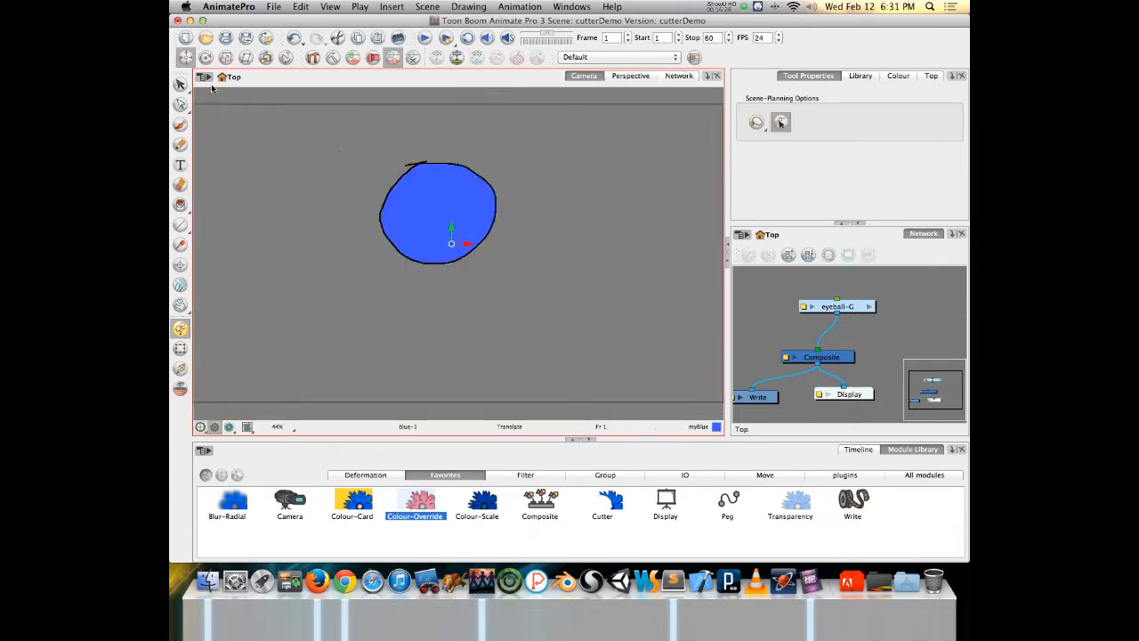
drag(461, 242, 496, 202)
click(678, 76)
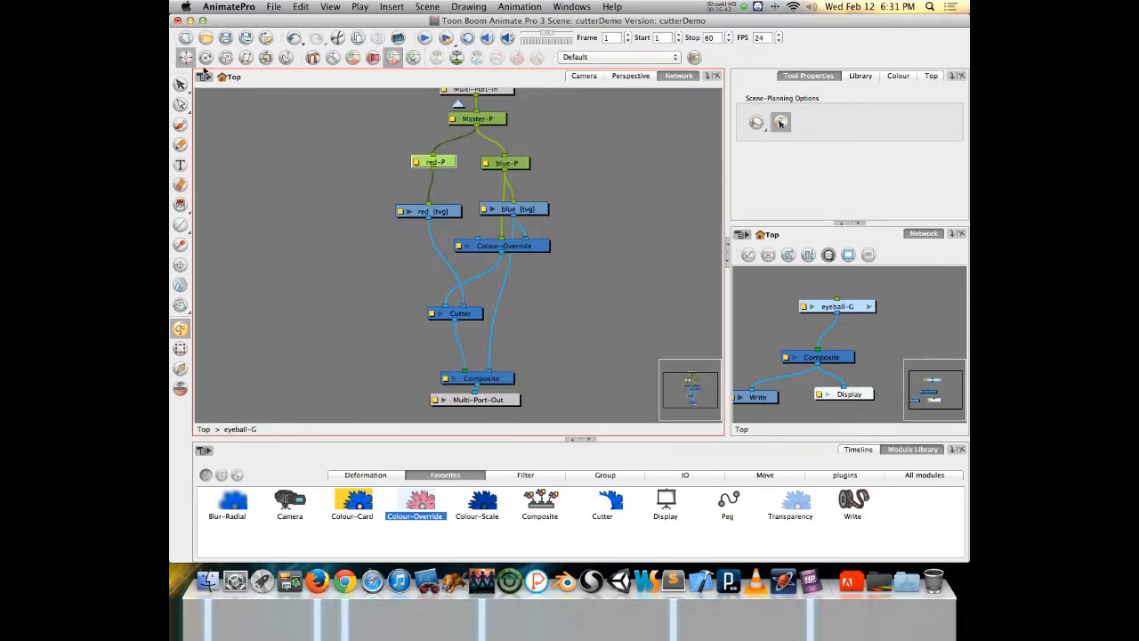
click(584, 76)
mouse_move(461, 195)
mouse_down()
mouse_move(454, 169)
mouse_move(477, 203)
mouse_move(464, 189)
mouse_move(468, 200)
mouse_up()
click(678, 76)
Turn on Inverted for the Cutter and test the cut by moving the red drawing in the camera view.
double_click(431, 315)
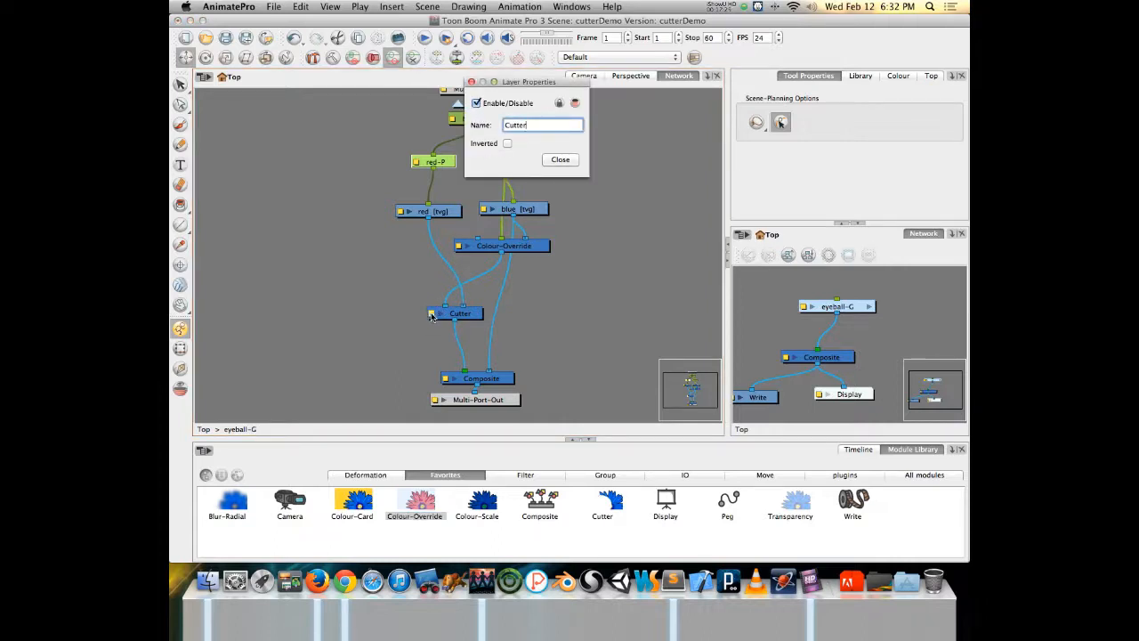
click(507, 144)
click(546, 160)
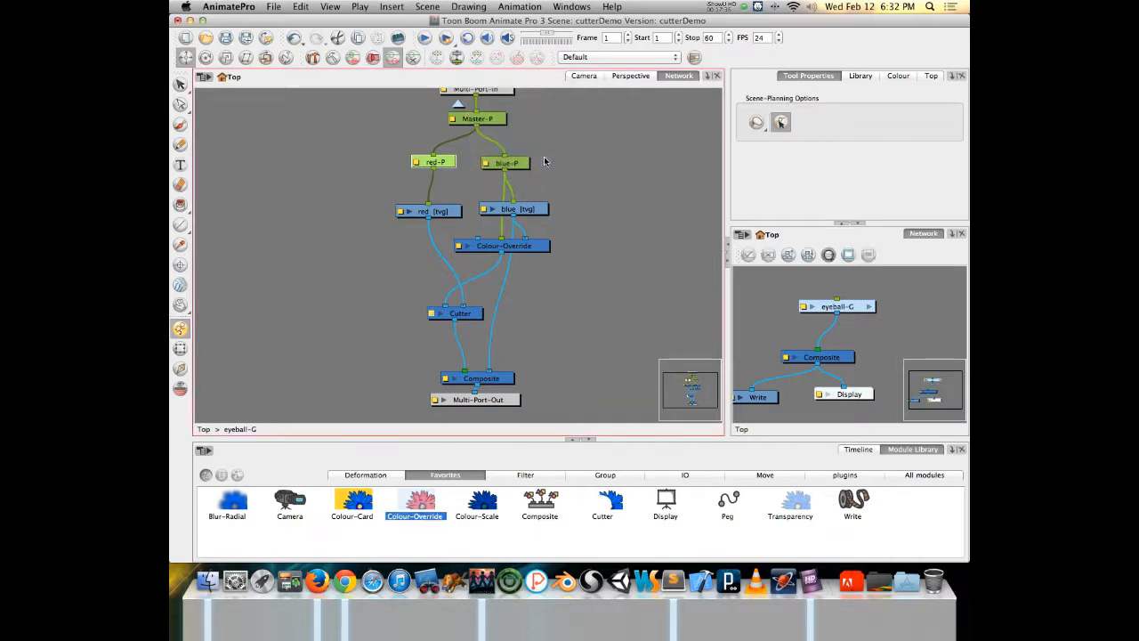
click(583, 76)
drag(452, 182, 436, 201)
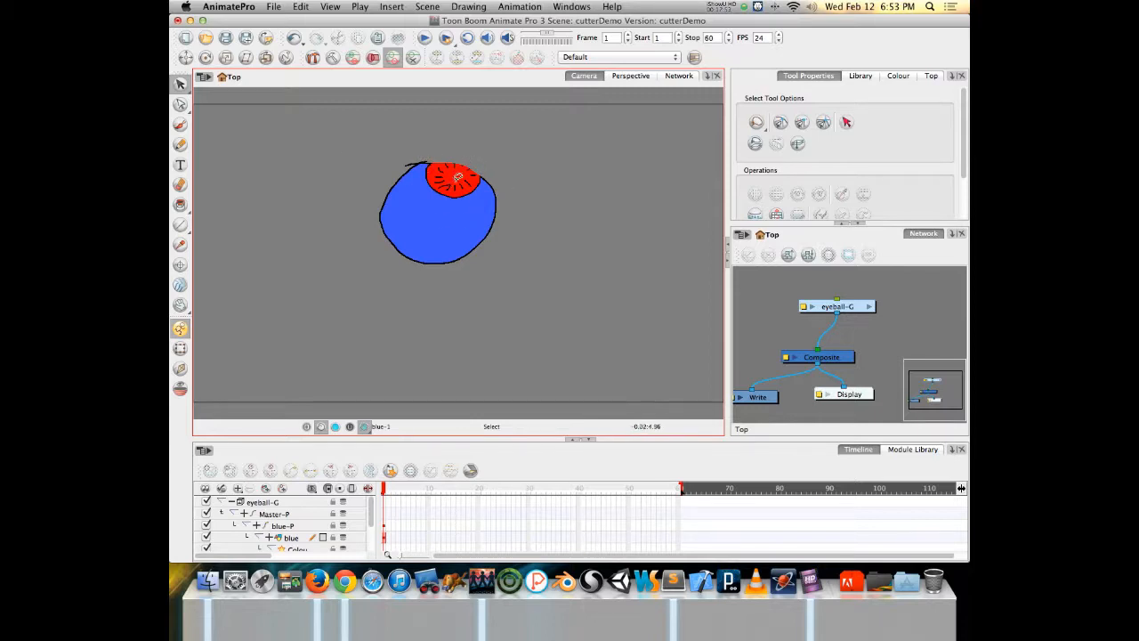
Use the Translate tool to move the red drawing down and left, fully inside the blue shape.
click(185, 57)
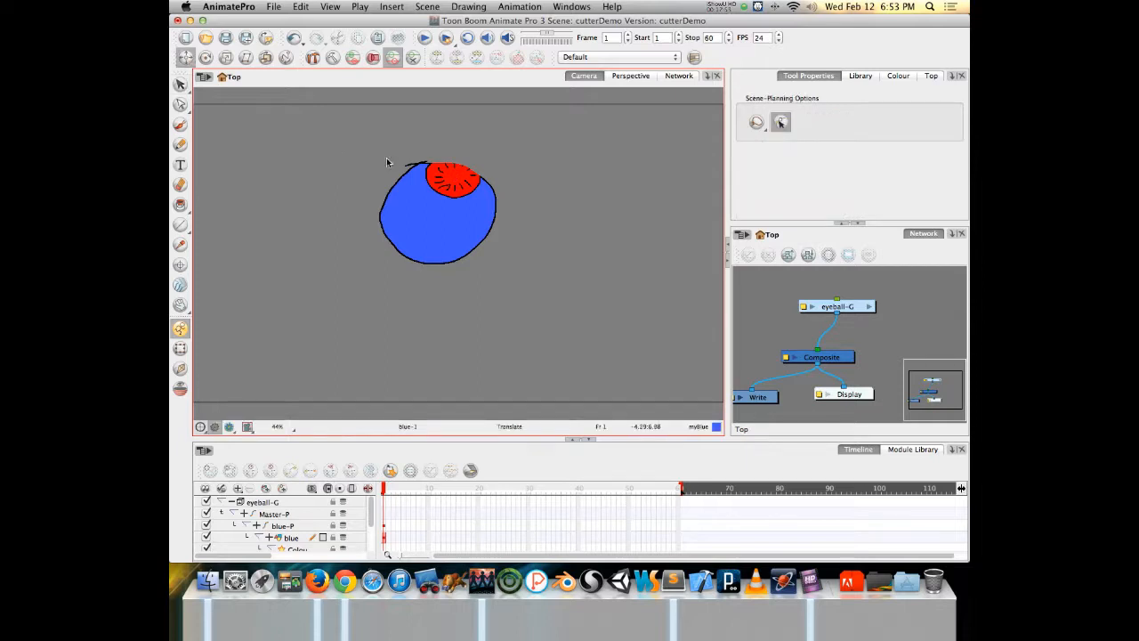
click(454, 182)
mouse_move(454, 182)
mouse_down()
mouse_move(438, 201)
mouse_move(455, 172)
mouse_move(440, 210)
mouse_move(464, 169)
mouse_move(443, 190)
mouse_move(457, 169)
mouse_move(444, 191)
mouse_move(446, 175)
mouse_move(445, 192)
mouse_move(458, 171)
mouse_move(448, 197)
mouse_up()
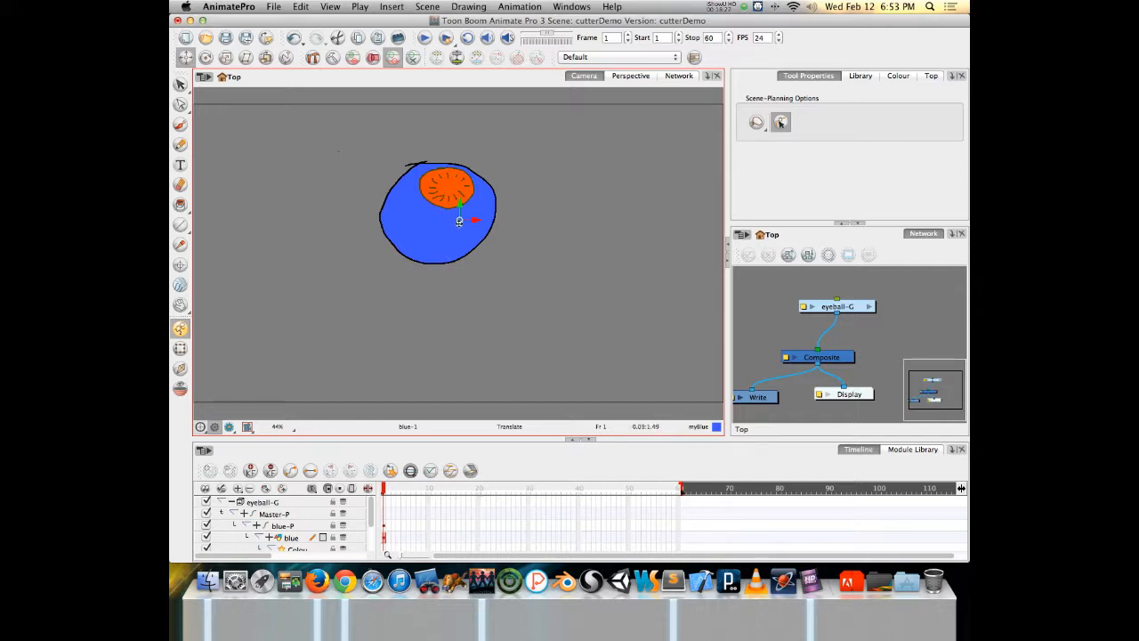
Collapse and expand the eyeball-G group in the timeline to examine its layers.
click(233, 502)
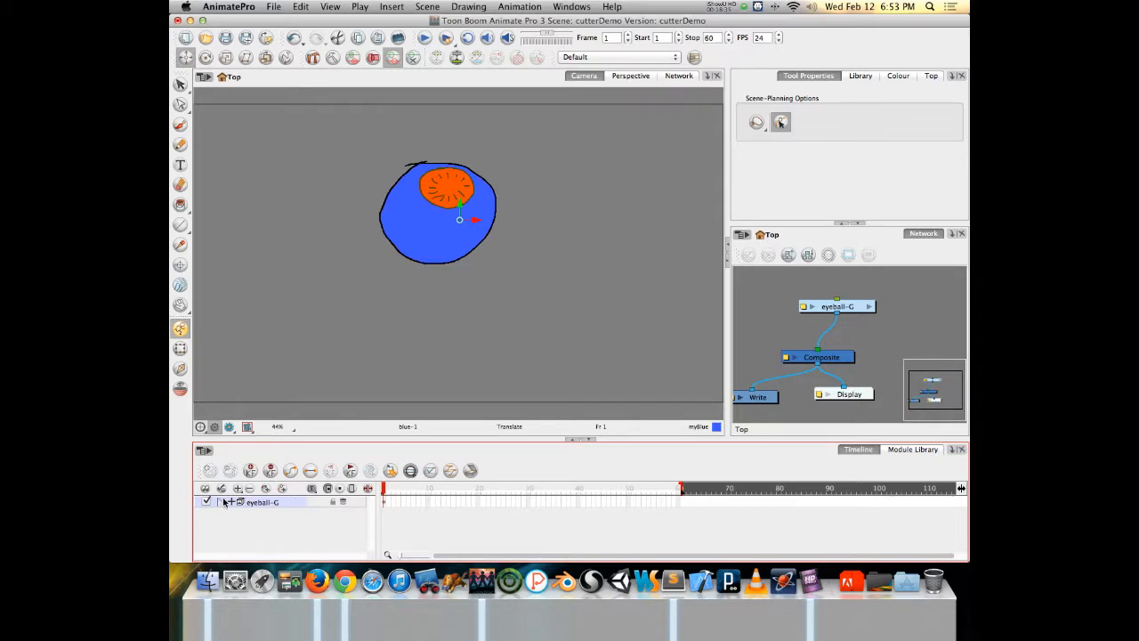
click(231, 502)
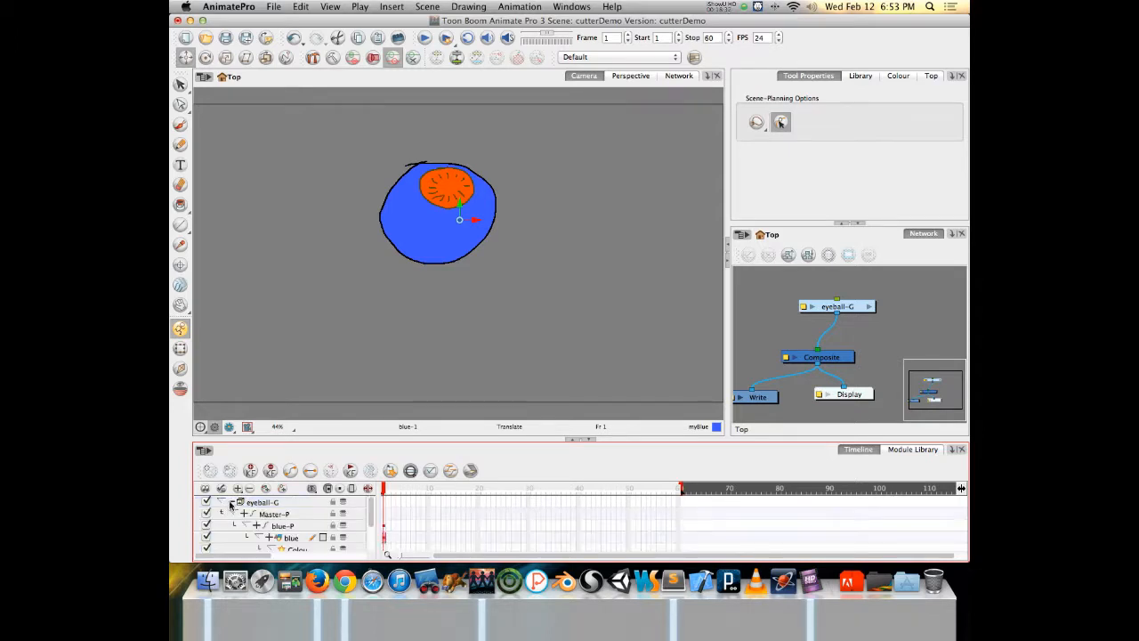
click(231, 504)
click(232, 503)
mouse_move(371, 506)
mouse_down()
mouse_move(368, 531)
mouse_move(371, 500)
mouse_up()
Review the blue layer's transformation, drawing and advanced properties, and enable Read Colour Art for it.
click(287, 538)
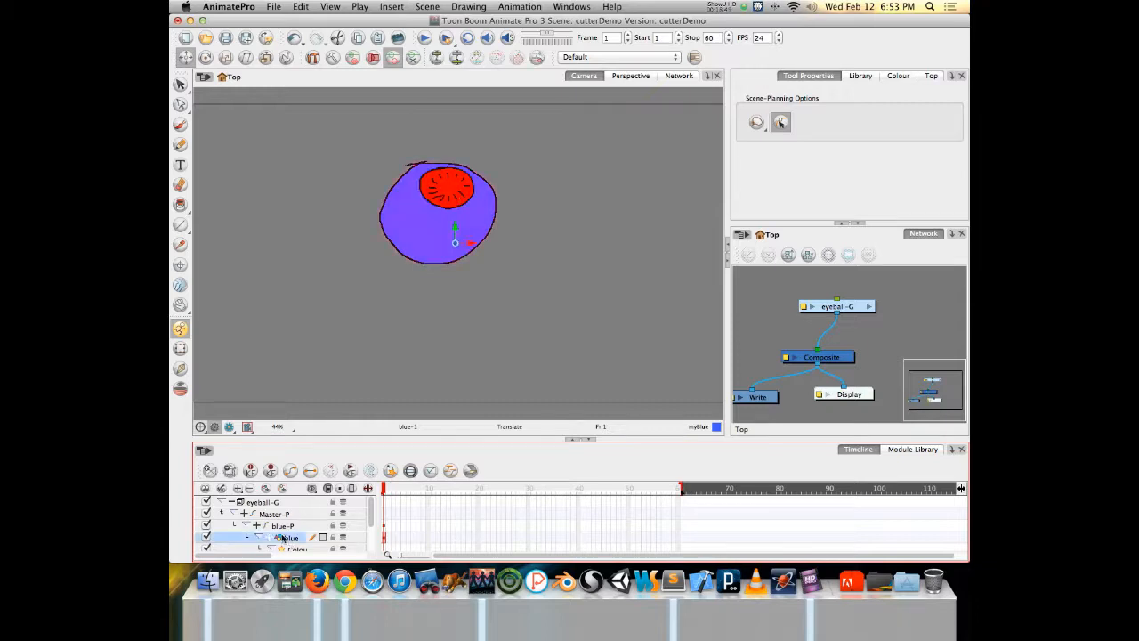
double_click(278, 537)
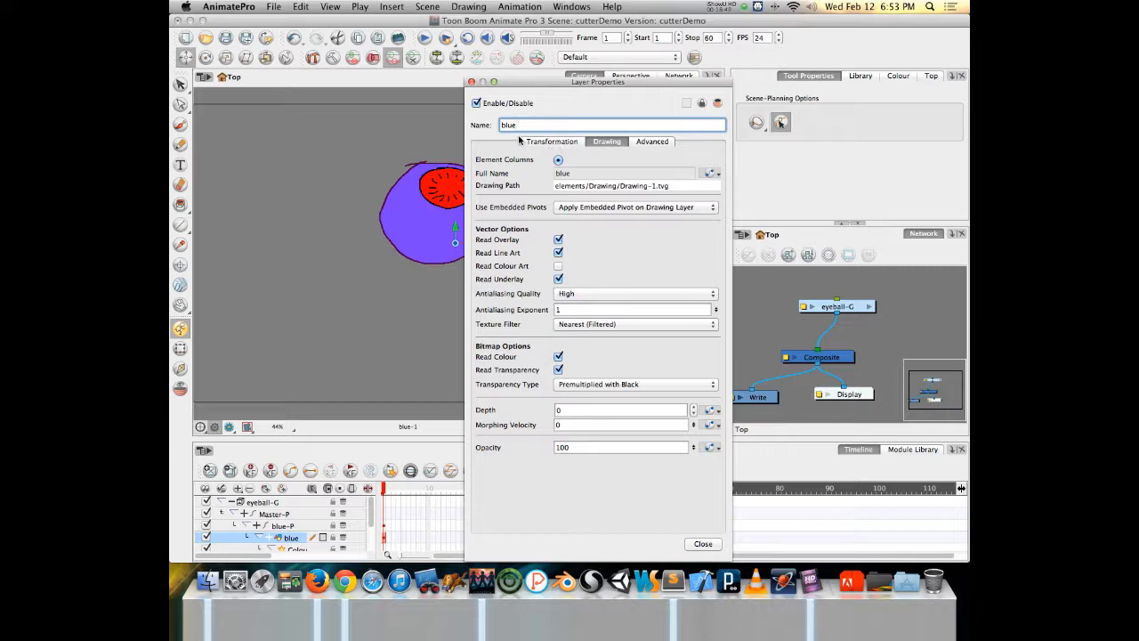
click(557, 142)
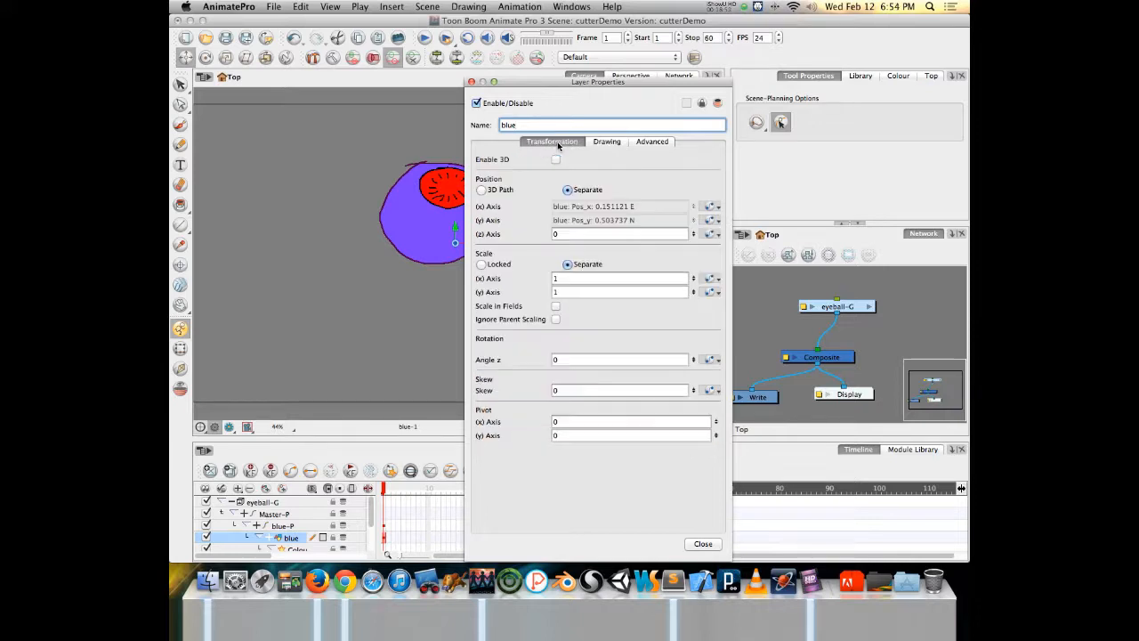
click(607, 142)
click(649, 142)
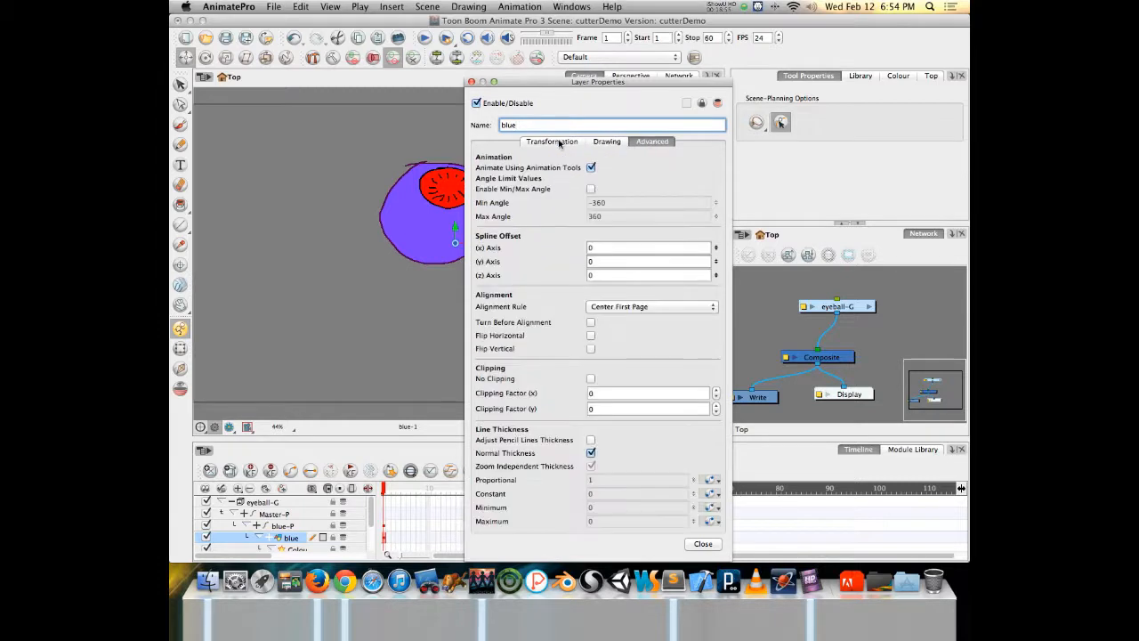
click(607, 142)
click(558, 266)
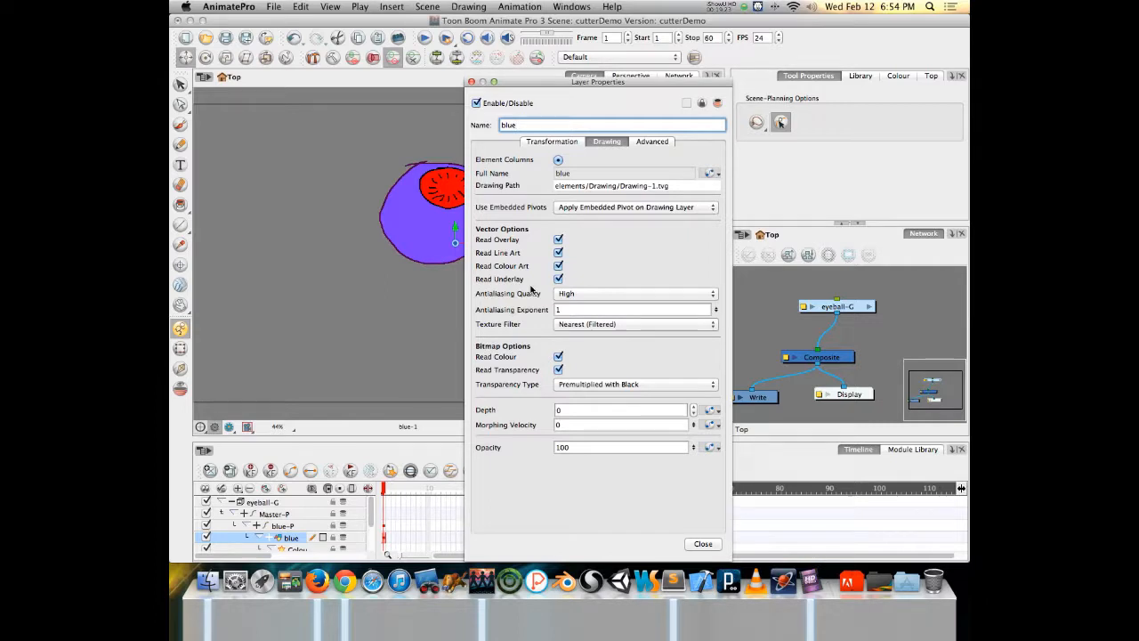
click(472, 82)
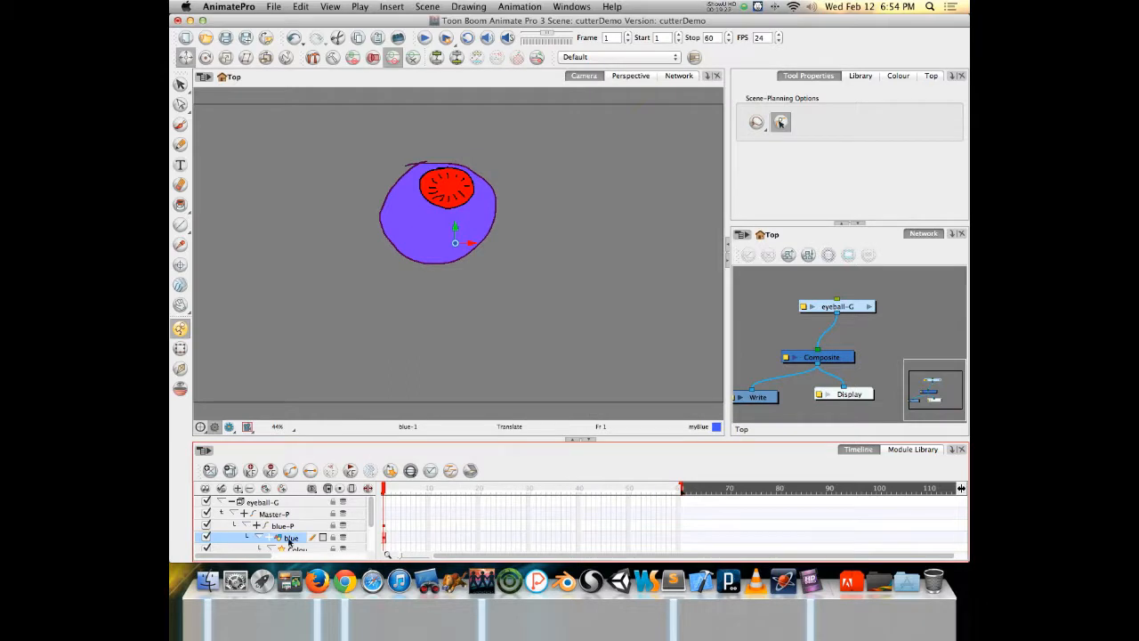
Activate the Brush tool and look at the blue drawing's Colour Art layer in the camera view.
click(179, 123)
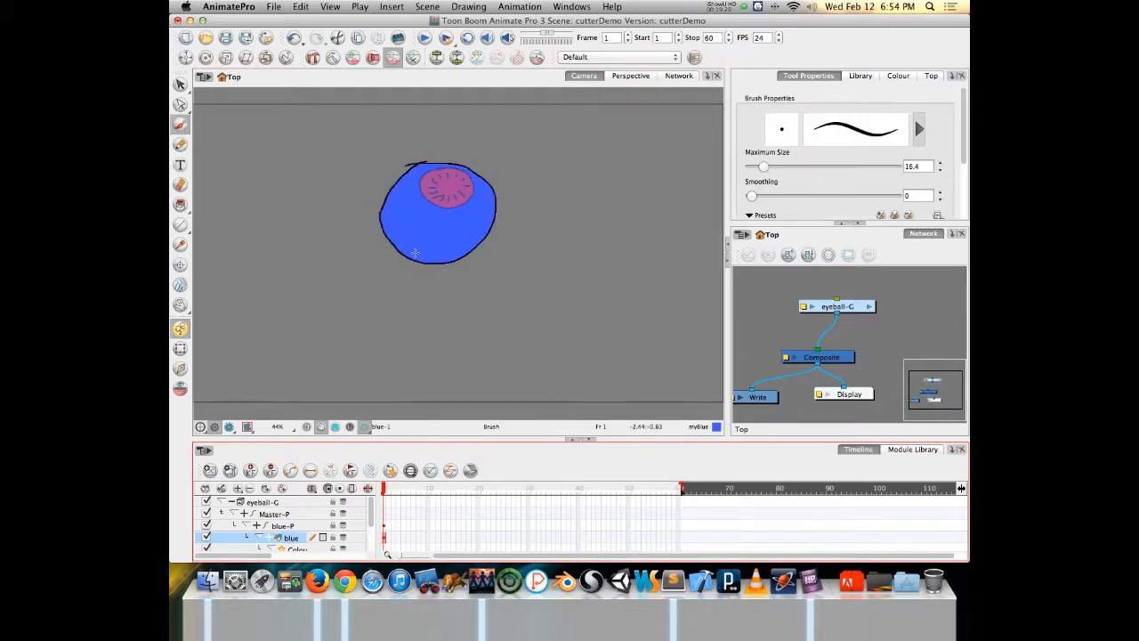
click(337, 427)
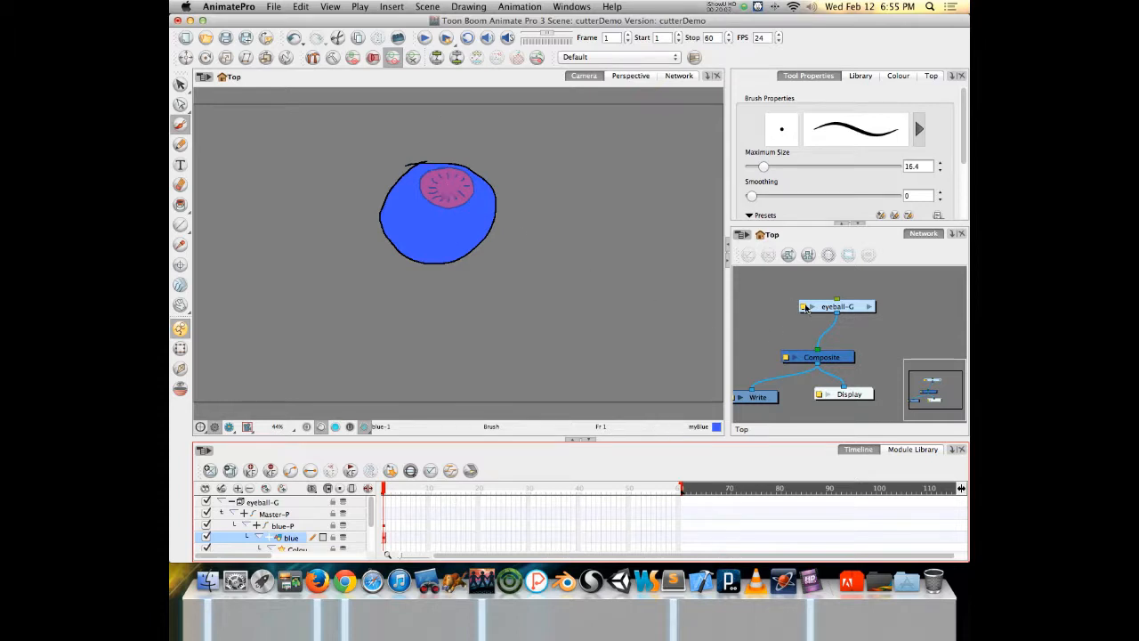
Select red-P in the network and translate the red drawing across the blue shape's upper edge and back inside it.
click(678, 75)
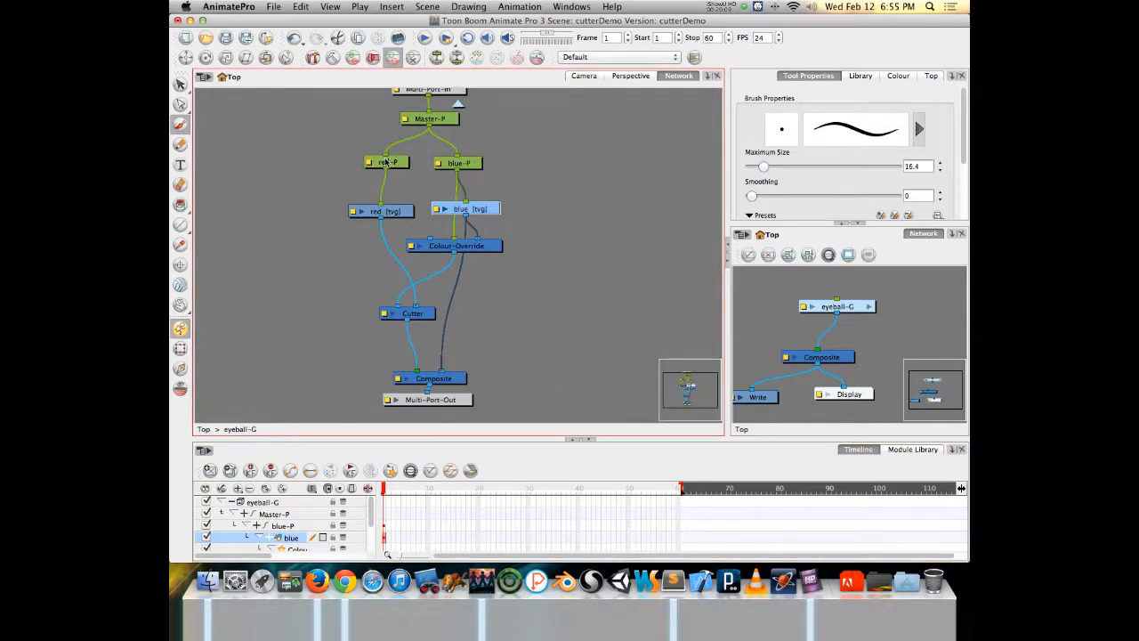
click(386, 162)
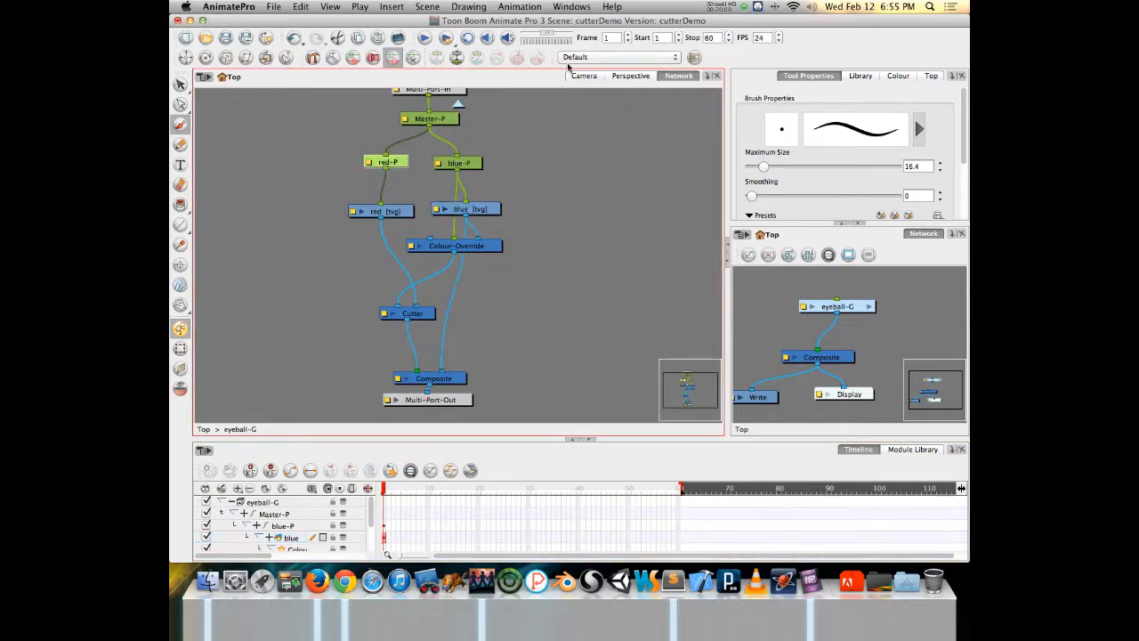
click(185, 57)
mouse_move(452, 182)
mouse_down()
mouse_move(463, 166)
mouse_move(458, 176)
mouse_move(442, 164)
mouse_up()
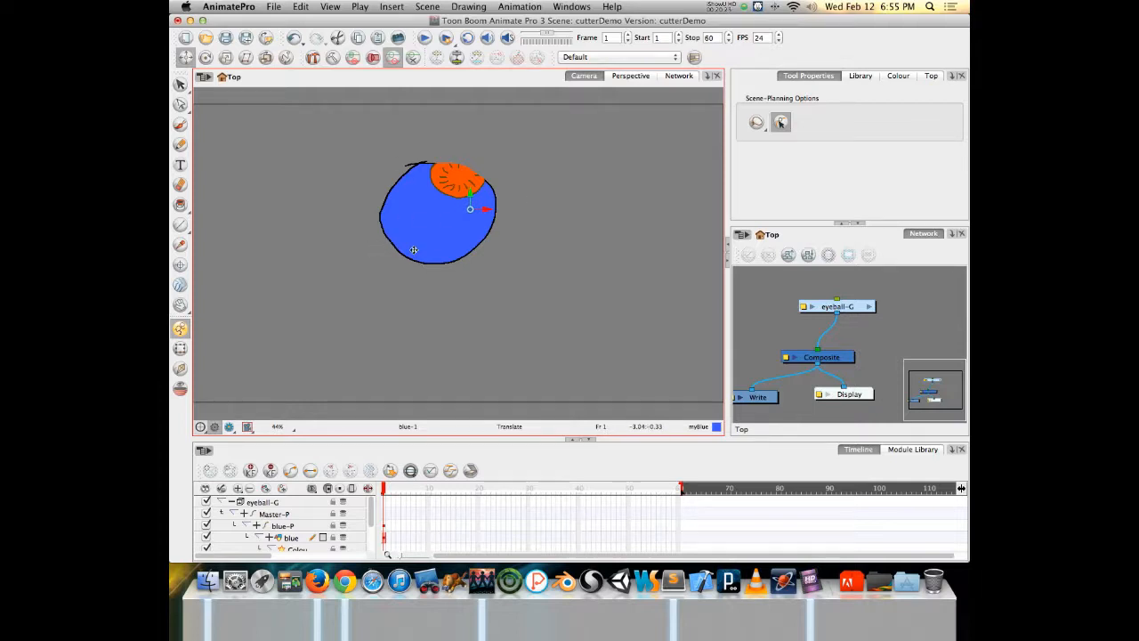
drag(454, 183, 451, 207)
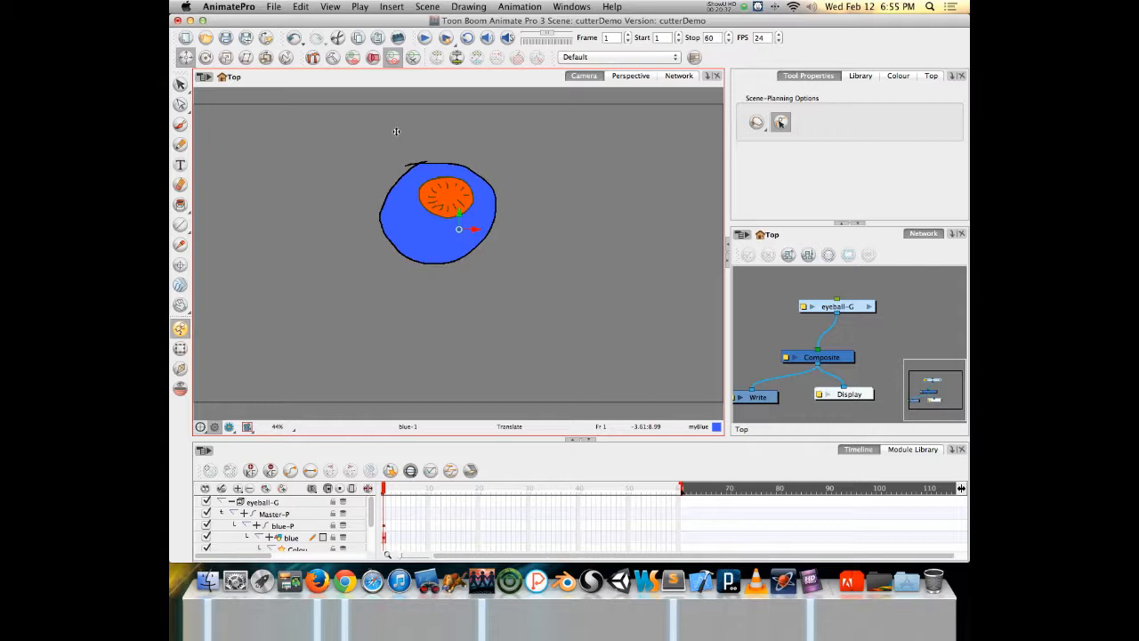
Add a Drawing view to the workspace, showing the blue drawing.
click(708, 76)
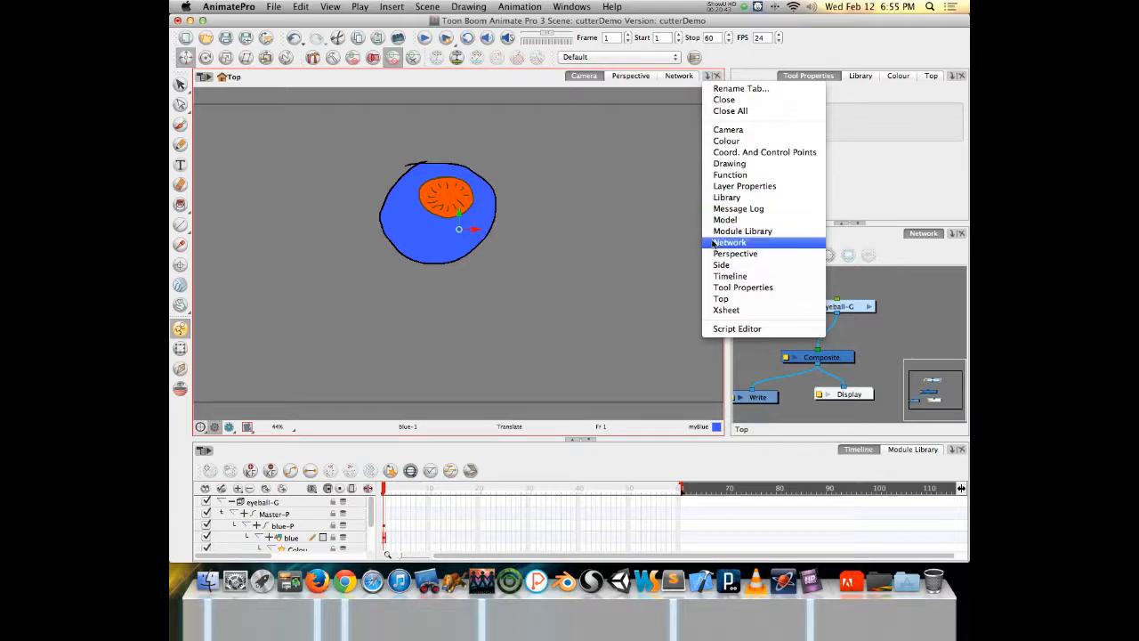
click(571, 8)
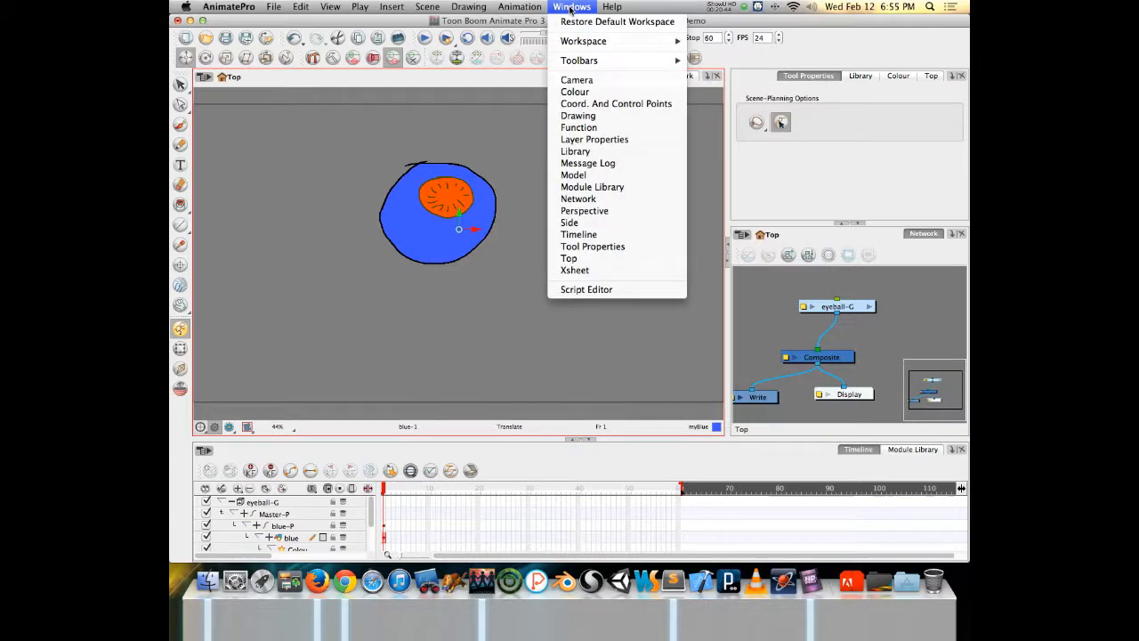
click(578, 116)
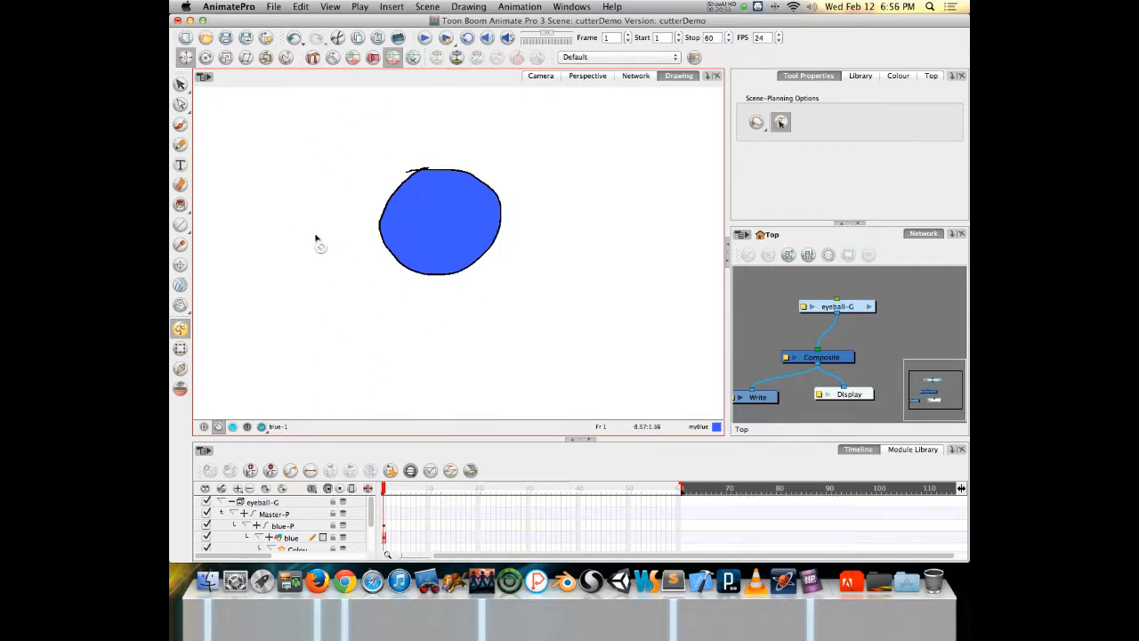
Turn the Light Table on and off again in the Drawing view.
click(336, 8)
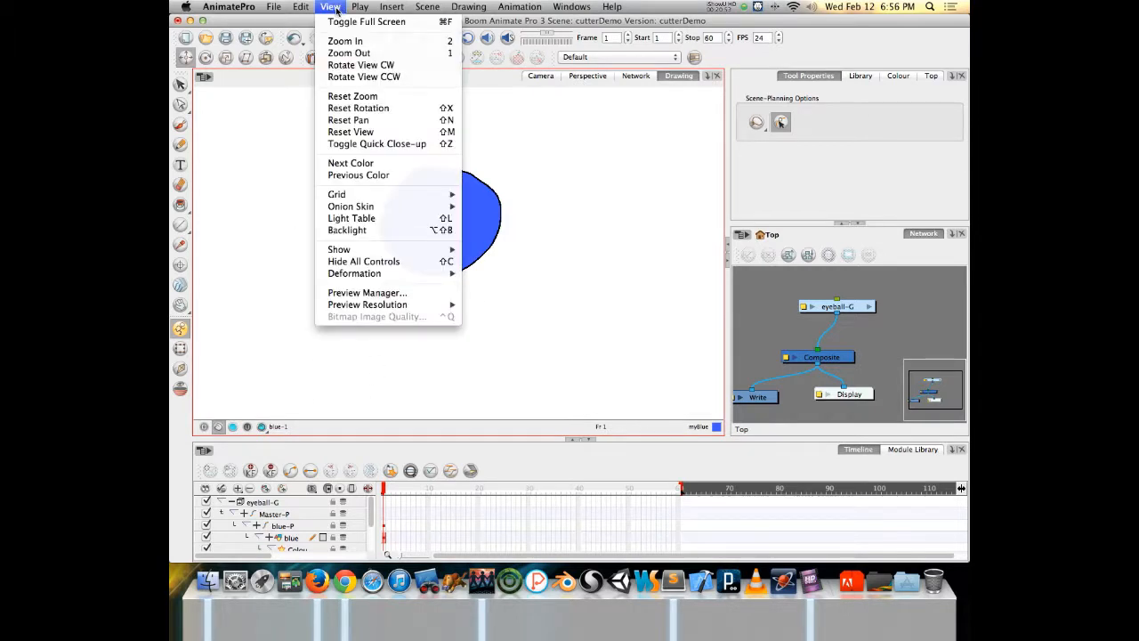
click(338, 221)
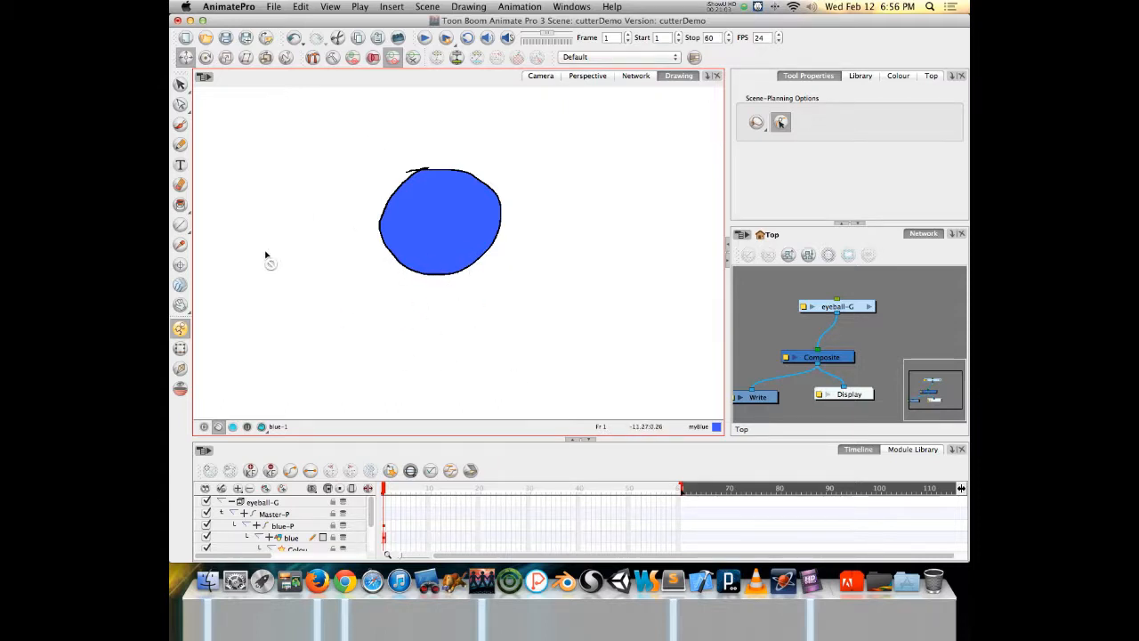
click(330, 6)
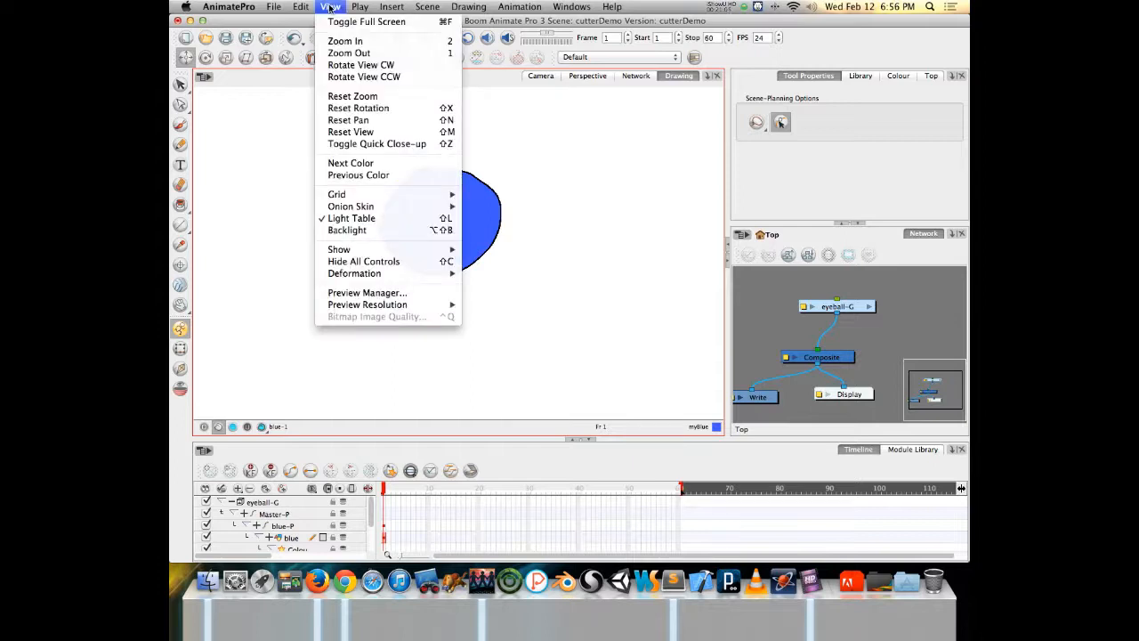
click(354, 218)
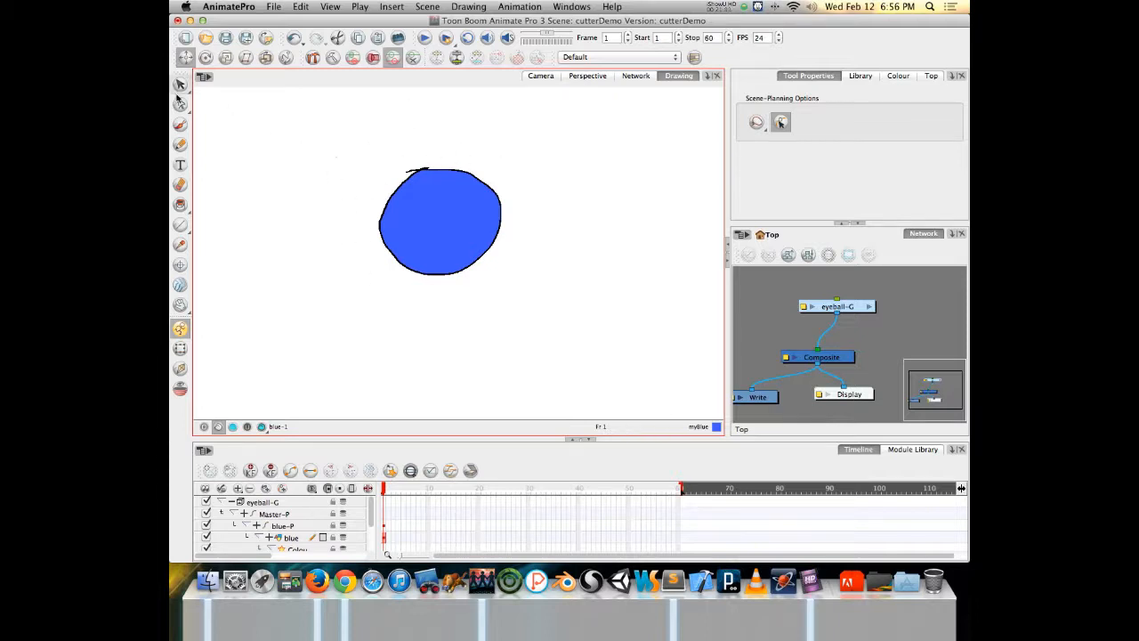
Look through the blue drawing's Colour, Underlay and Overlay art layers, returning to Line Art with the Brush tool active.
click(232, 427)
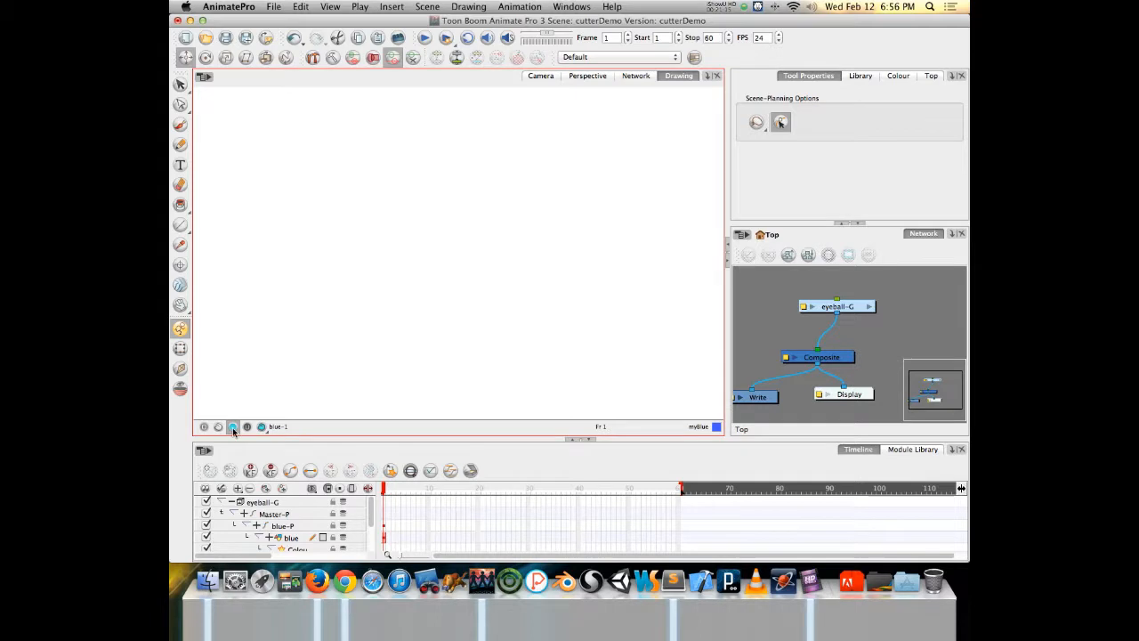
click(247, 427)
click(204, 428)
click(219, 427)
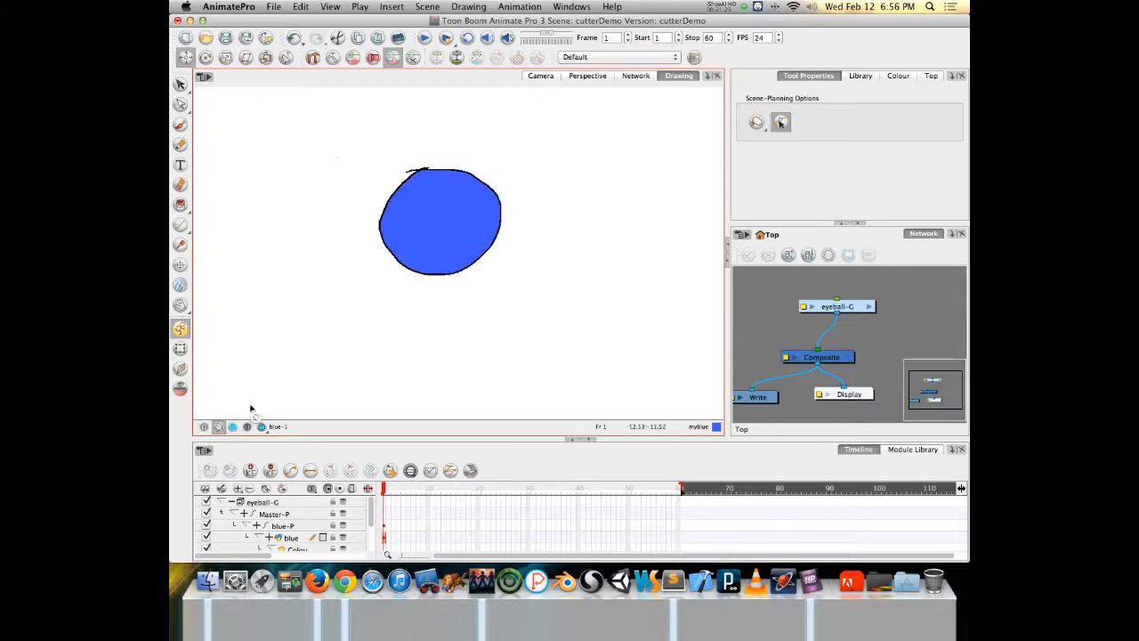
key(alt+b)
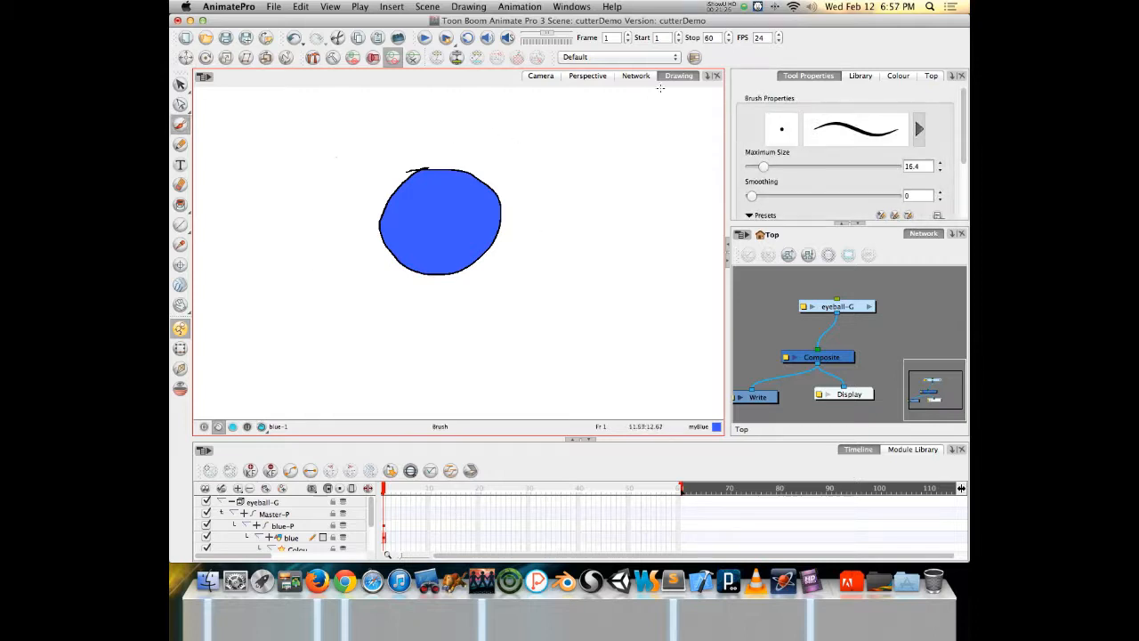
Select the blue shape's black outline with the Select tool and clear the selection again.
click(180, 83)
click(426, 166)
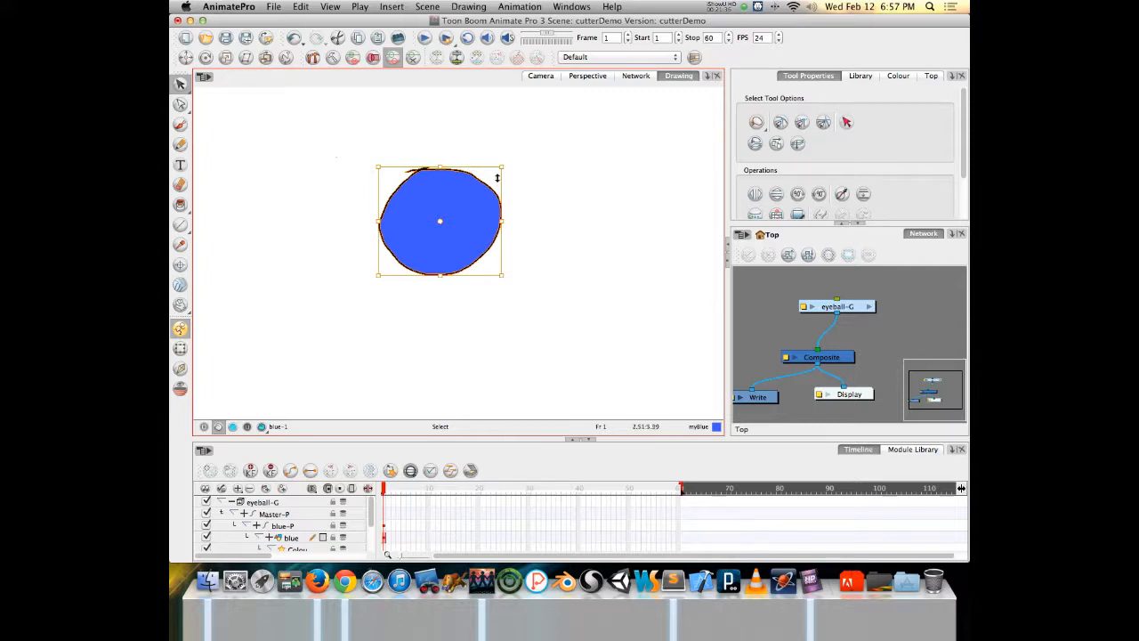
click(321, 142)
Brush a dense crescent of overlapping strokes in the Black swatch just outside the blue shape's right edge.
click(180, 124)
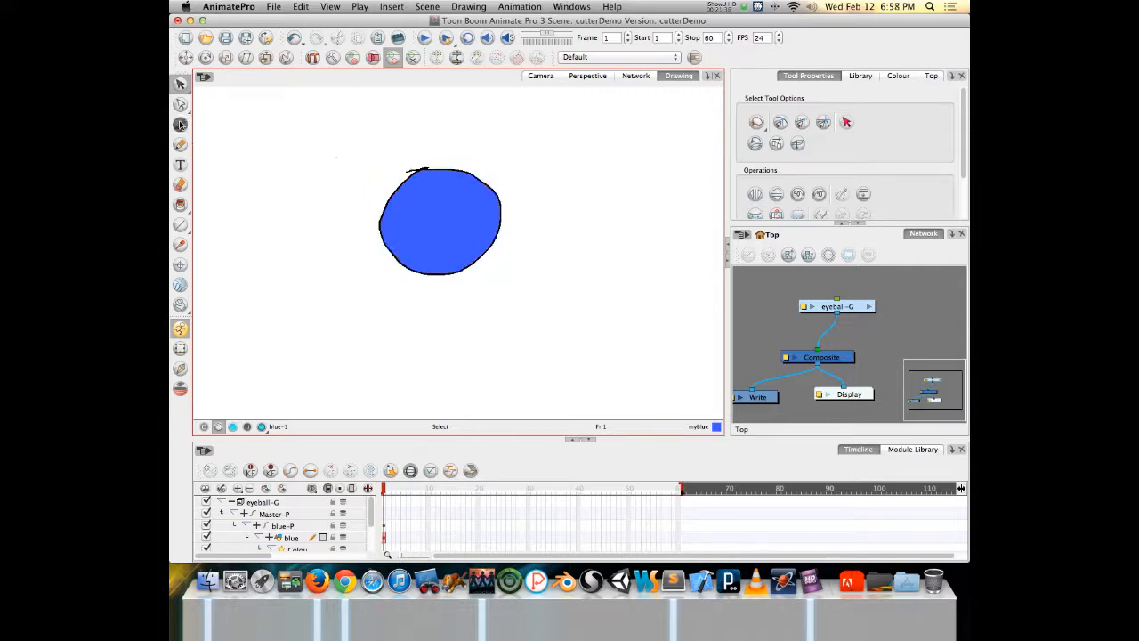
click(872, 76)
click(898, 76)
click(762, 121)
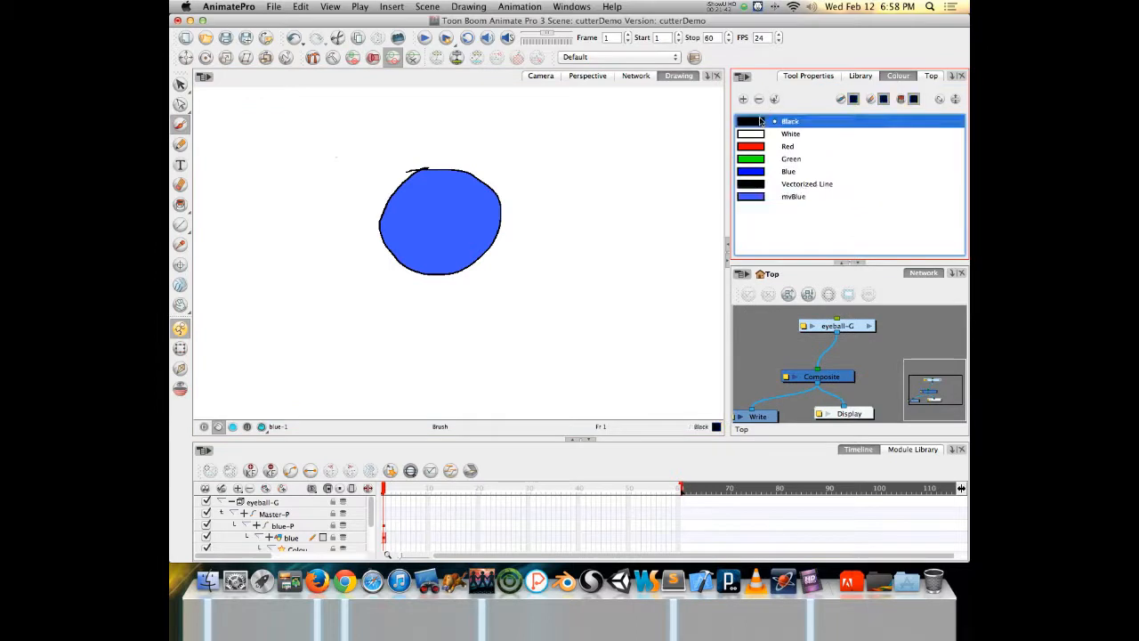
click(810, 76)
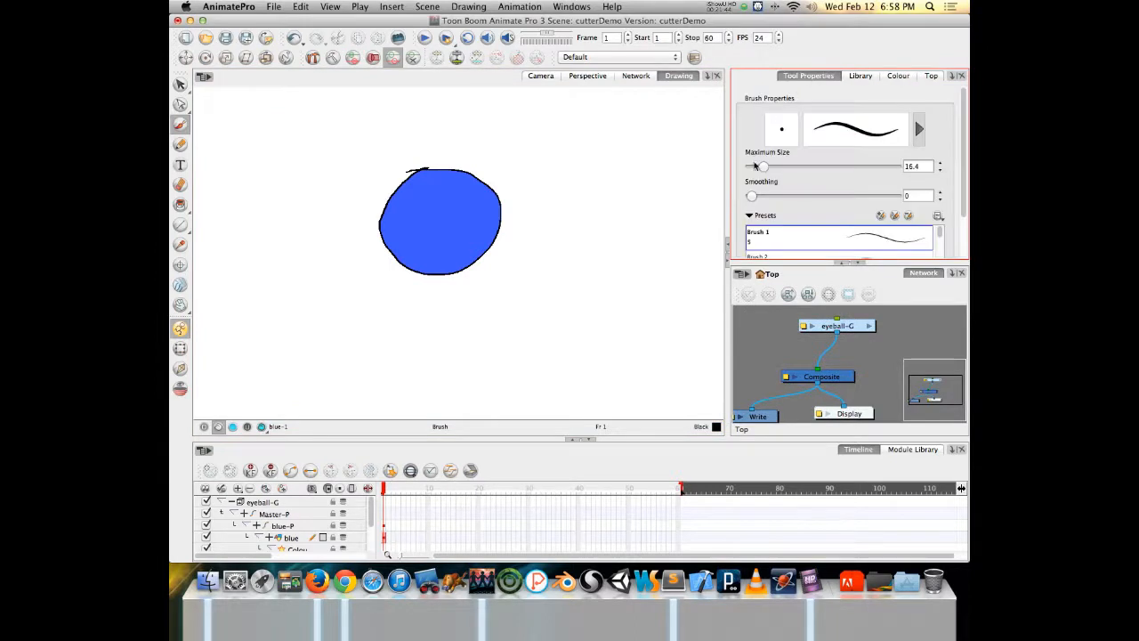
mouse_move(525, 180)
mouse_down()
mouse_move(516, 265)
mouse_move(532, 194)
mouse_move(523, 247)
mouse_up()
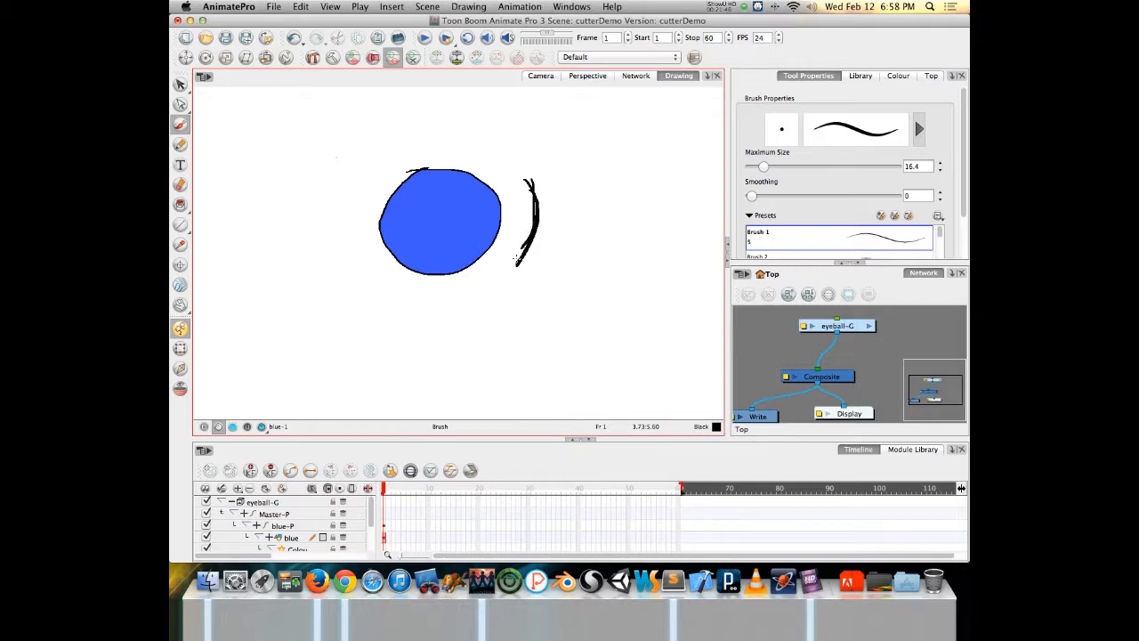
drag(531, 183, 532, 243)
drag(539, 202, 536, 243)
drag(545, 191, 537, 249)
mouse_move(544, 190)
mouse_down()
mouse_move(552, 217)
mouse_move(538, 248)
mouse_up()
mouse_move(551, 204)
mouse_down()
mouse_move(553, 233)
mouse_move(538, 249)
mouse_up()
drag(548, 219, 539, 250)
mouse_move(544, 187)
mouse_down()
mouse_move(553, 228)
mouse_move(503, 270)
mouse_up()
drag(534, 248, 507, 281)
Select individual black strokes of the crescent, move some away from the rest, and undo the last change.
click(180, 84)
click(544, 231)
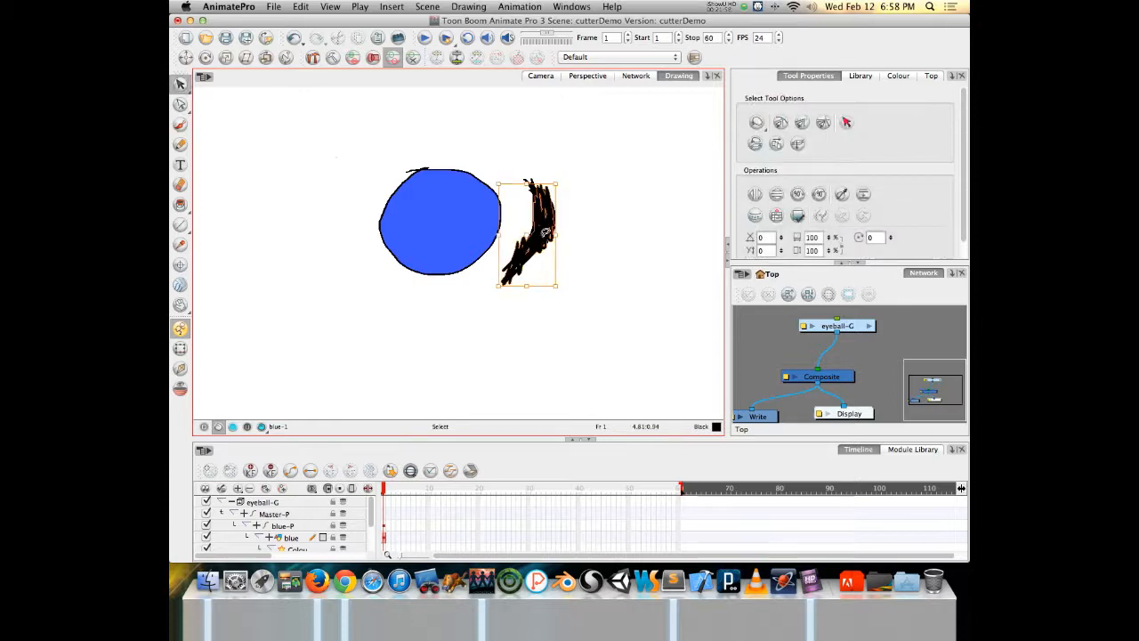
mouse_move(527, 224)
mouse_down()
mouse_move(552, 242)
mouse_move(583, 174)
mouse_up()
click(546, 209)
click(535, 205)
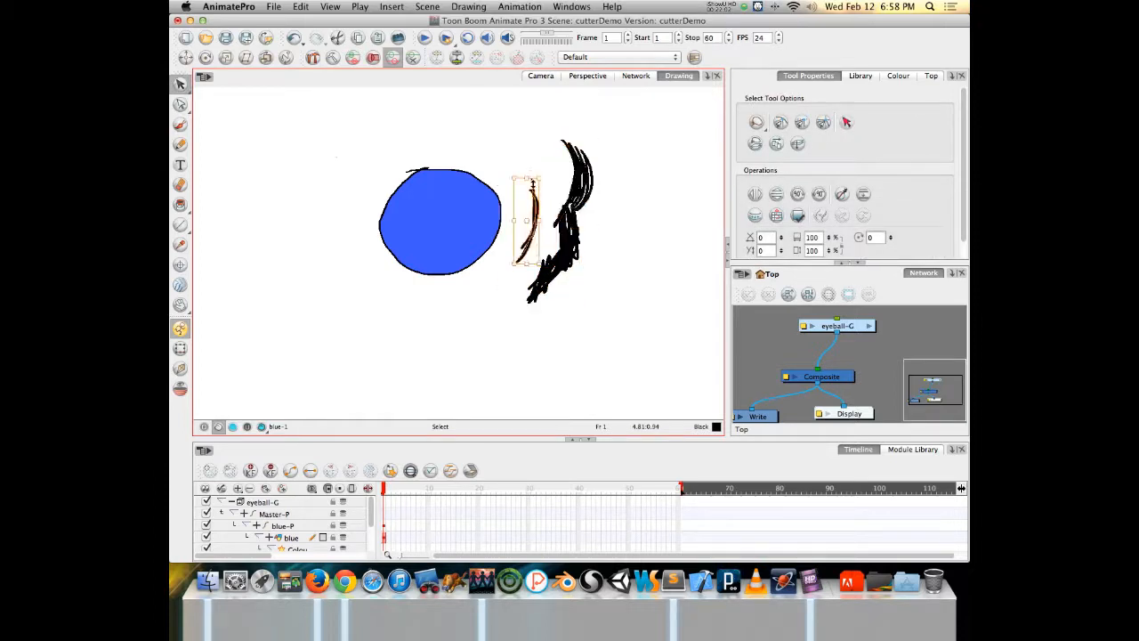
click(578, 164)
drag(549, 137, 594, 161)
key(super+z)
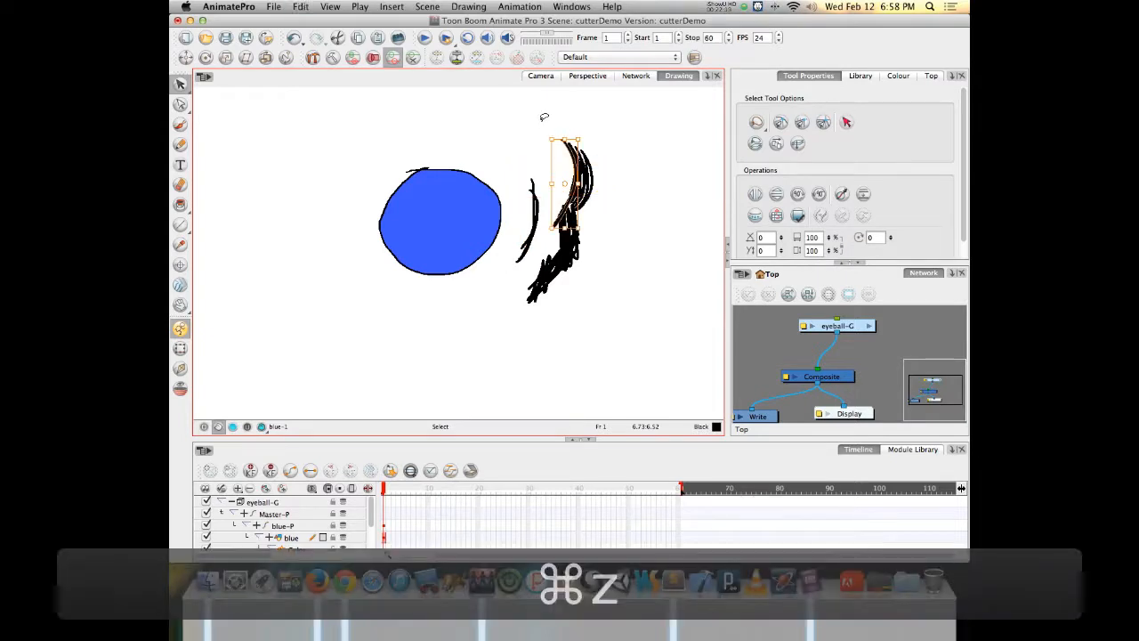
Bring the black strokes back together, select them all, and flatten them with Optimize > Flatten.
mouse_move(514, 187)
mouse_down()
mouse_move(517, 199)
mouse_move(541, 156)
mouse_move(620, 157)
mouse_move(576, 173)
mouse_move(546, 213)
mouse_up()
mouse_move(563, 149)
mouse_down()
mouse_move(579, 227)
mouse_move(560, 190)
mouse_up()
mouse_move(516, 137)
mouse_down()
mouse_move(532, 283)
mouse_move(509, 141)
mouse_up()
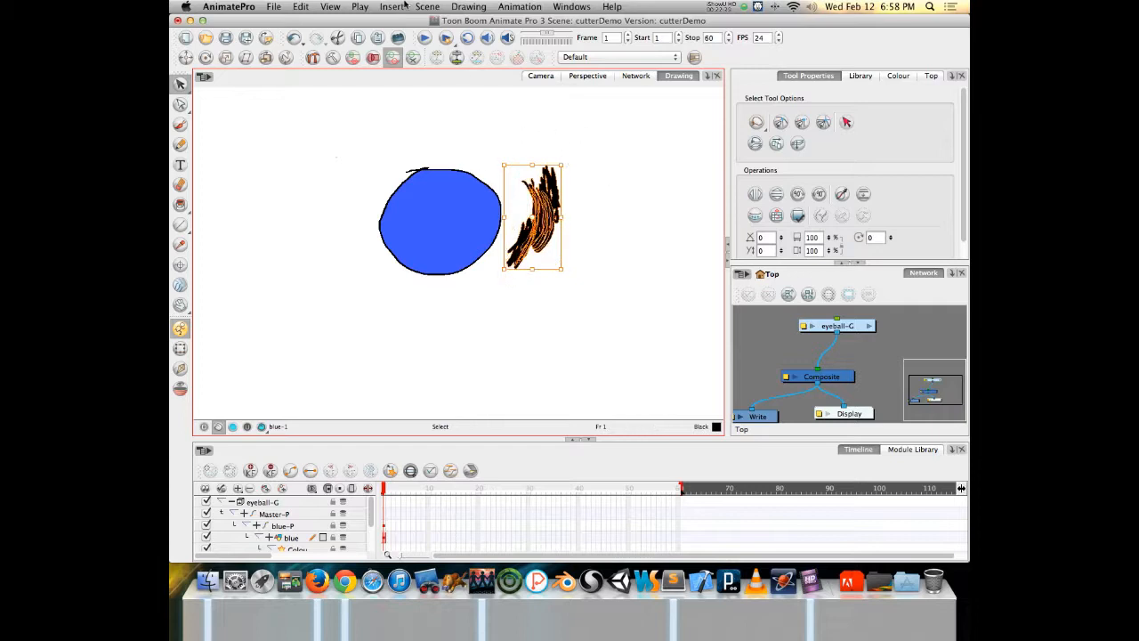
click(467, 6)
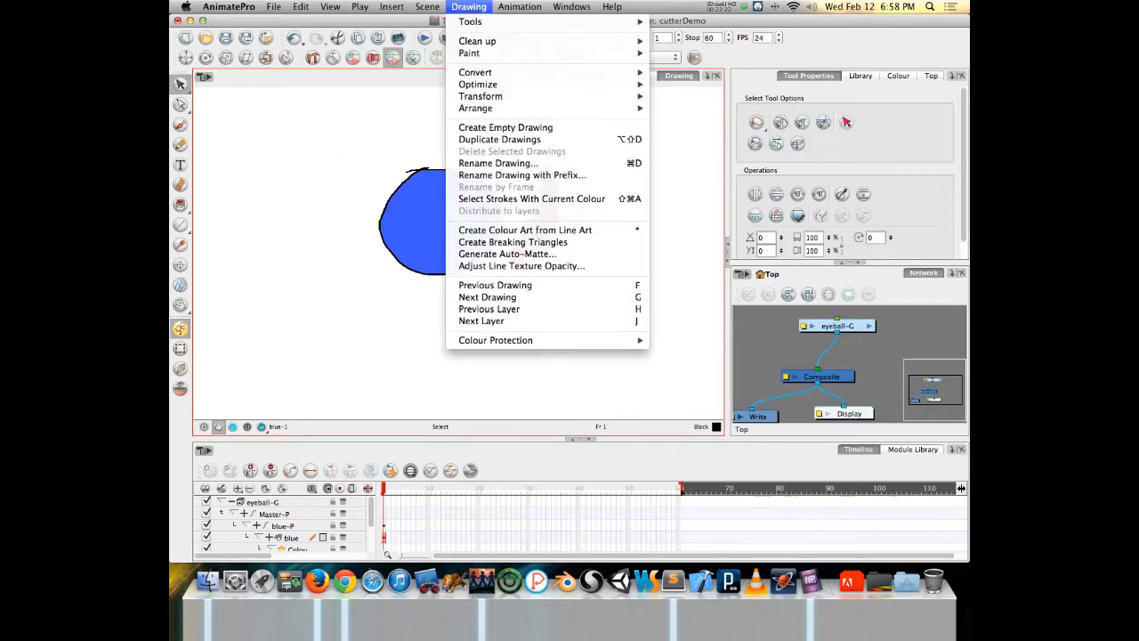
mouse_move(479, 41)
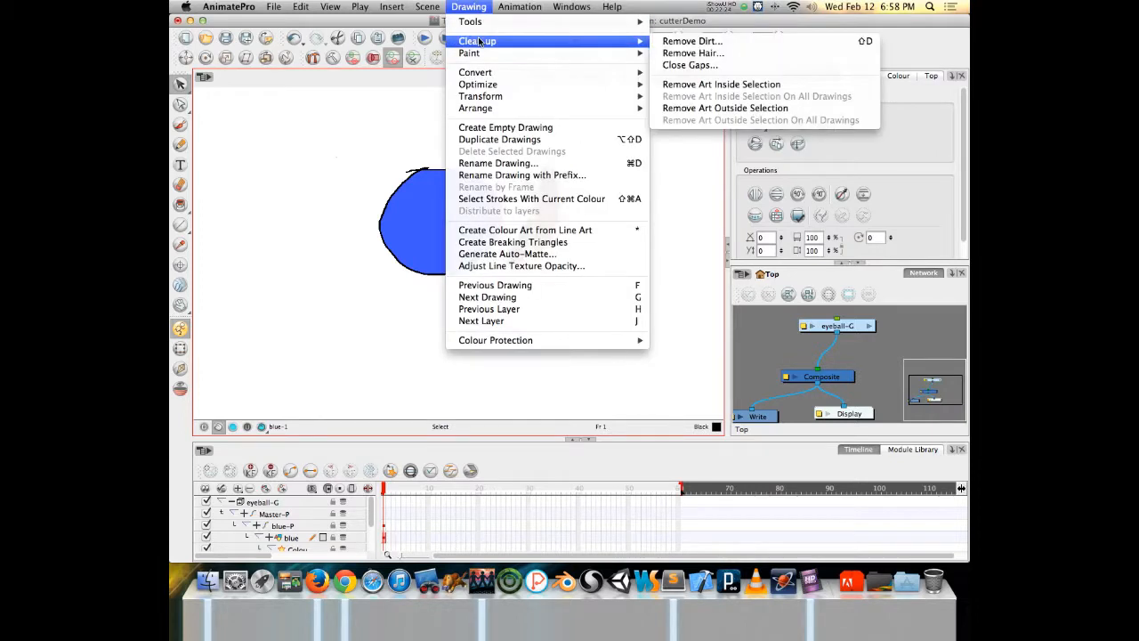
mouse_move(480, 77)
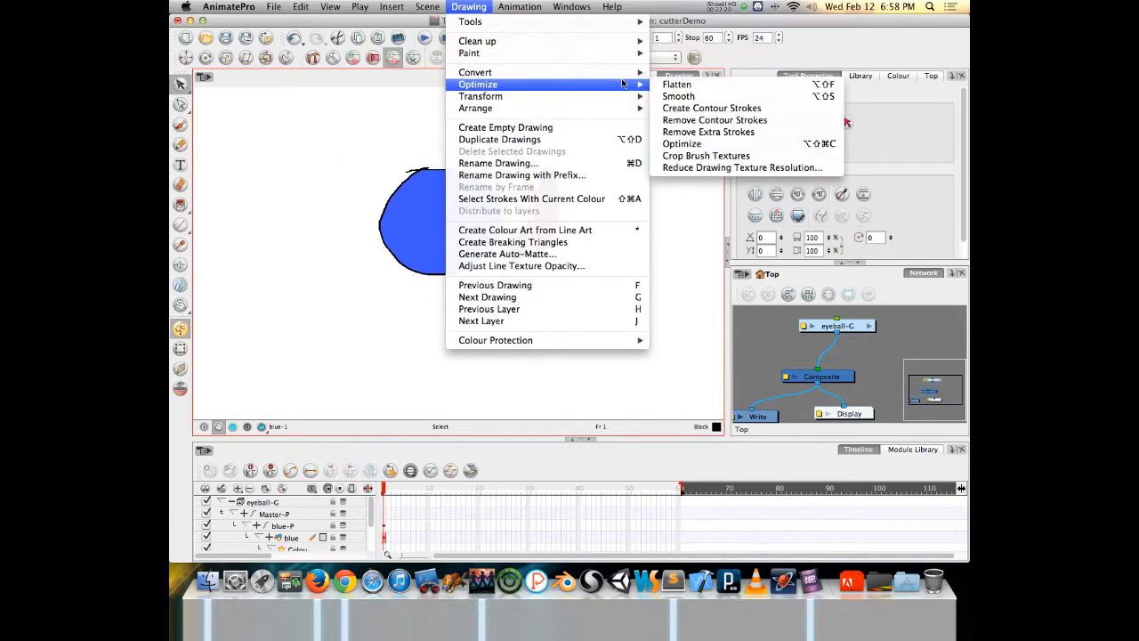
click(669, 87)
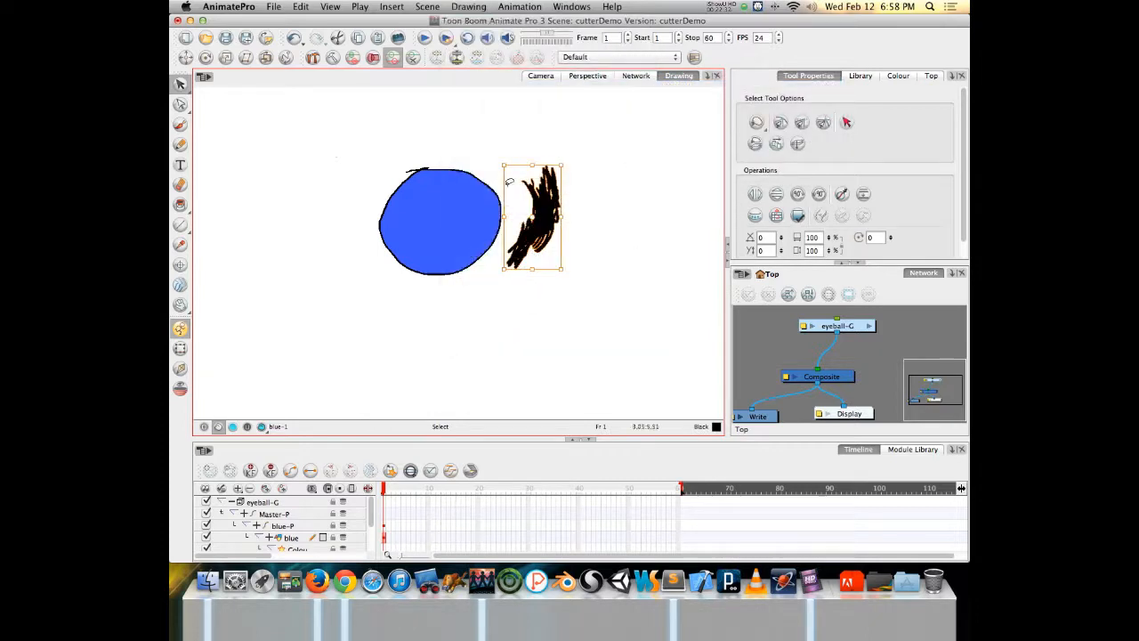
Move the flattened black crescent up and away from the blue shape, and bring it back down beside it.
mouse_move(549, 197)
mouse_down()
mouse_move(601, 212)
mouse_move(559, 184)
mouse_up()
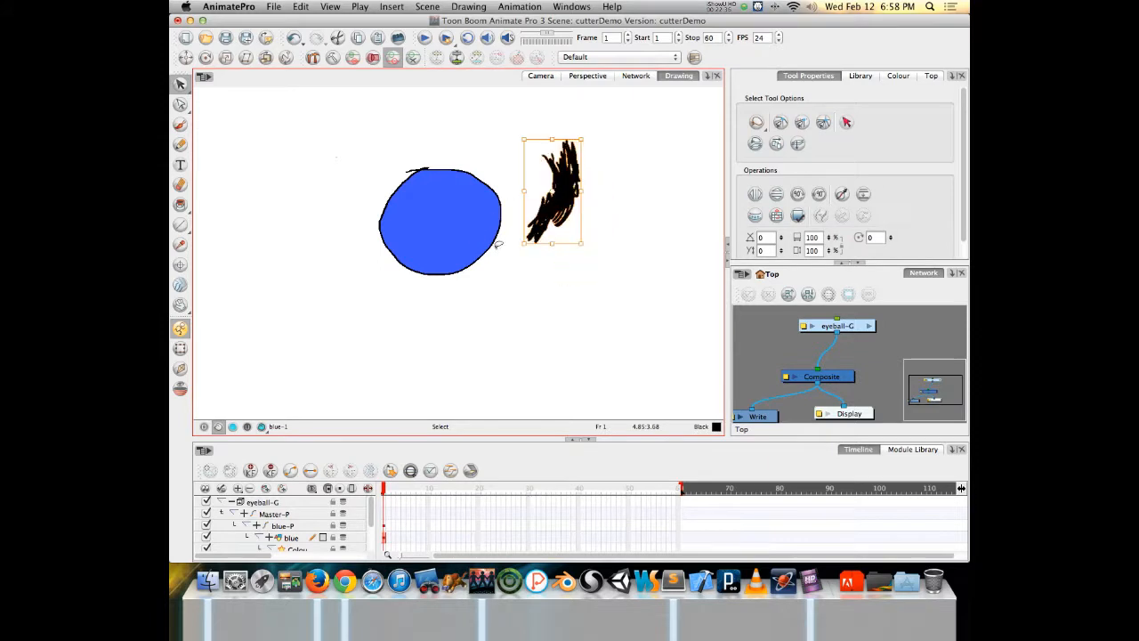
click(569, 265)
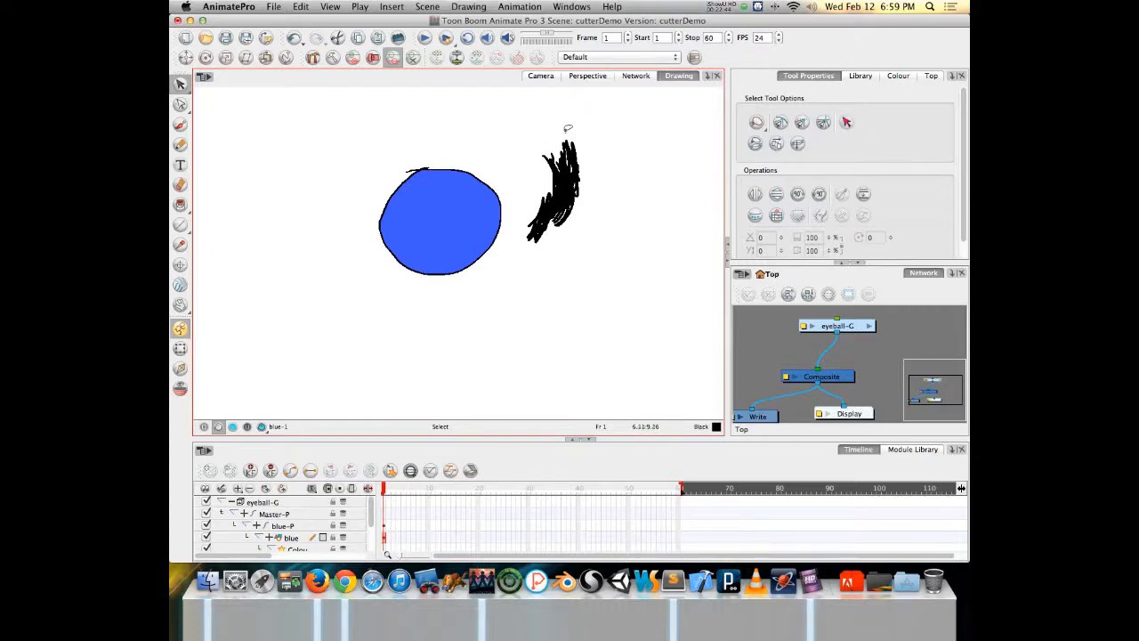
click(563, 187)
mouse_move(562, 187)
mouse_down()
mouse_move(535, 187)
mouse_move(547, 244)
mouse_up()
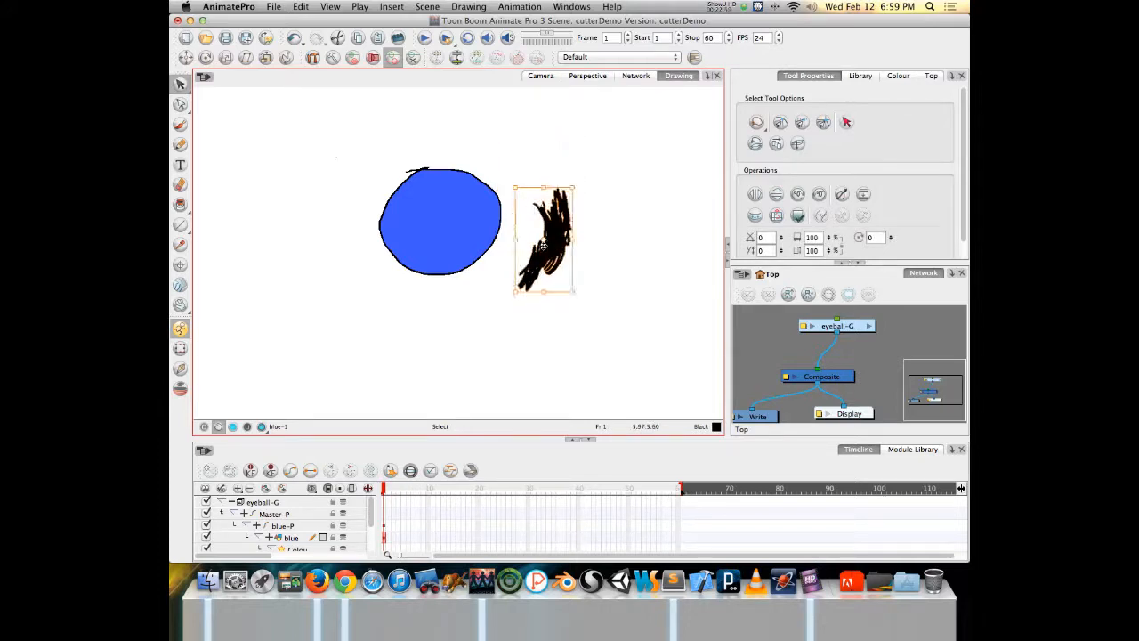
Delete the flattened black crescent, undo the deletion, and place it over the blue shape's right edge.
key(Delete)
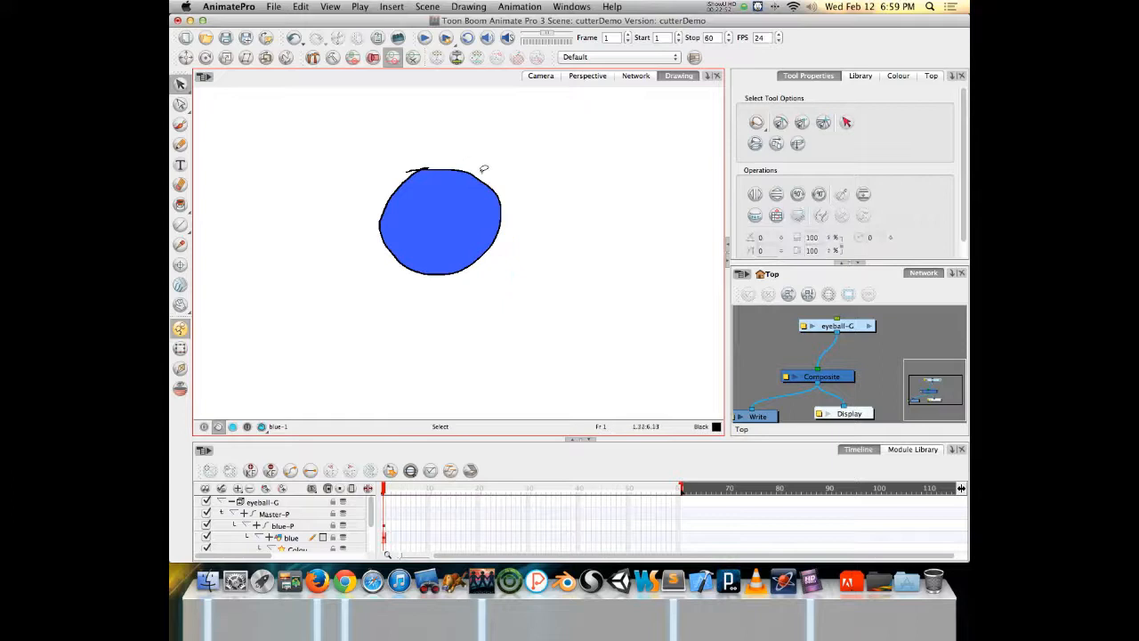
key(super+z)
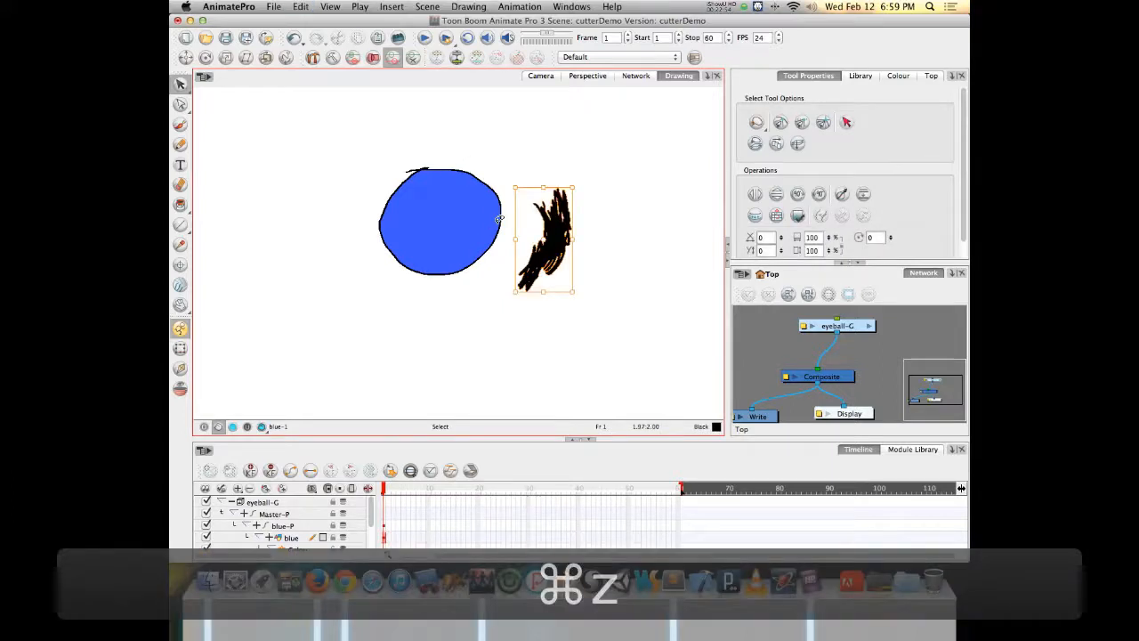
mouse_move(552, 235)
mouse_down()
mouse_move(512, 232)
mouse_move(507, 214)
mouse_move(498, 223)
mouse_up()
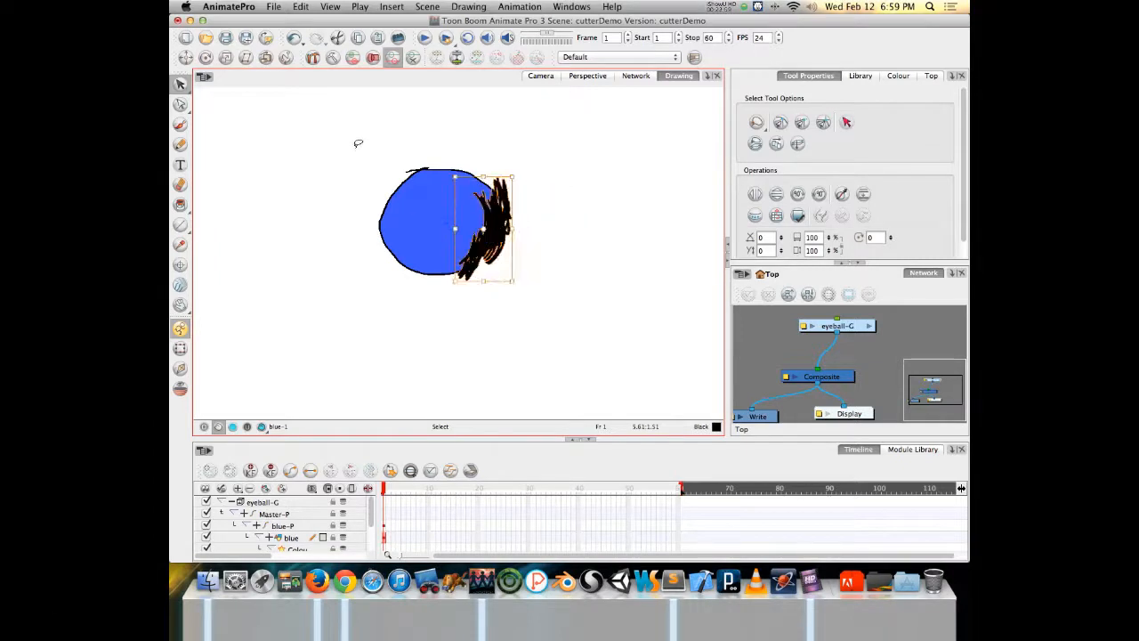
click(389, 152)
In the Camera view, translate the red drawing over the black shading and back inside the blue shape.
click(541, 76)
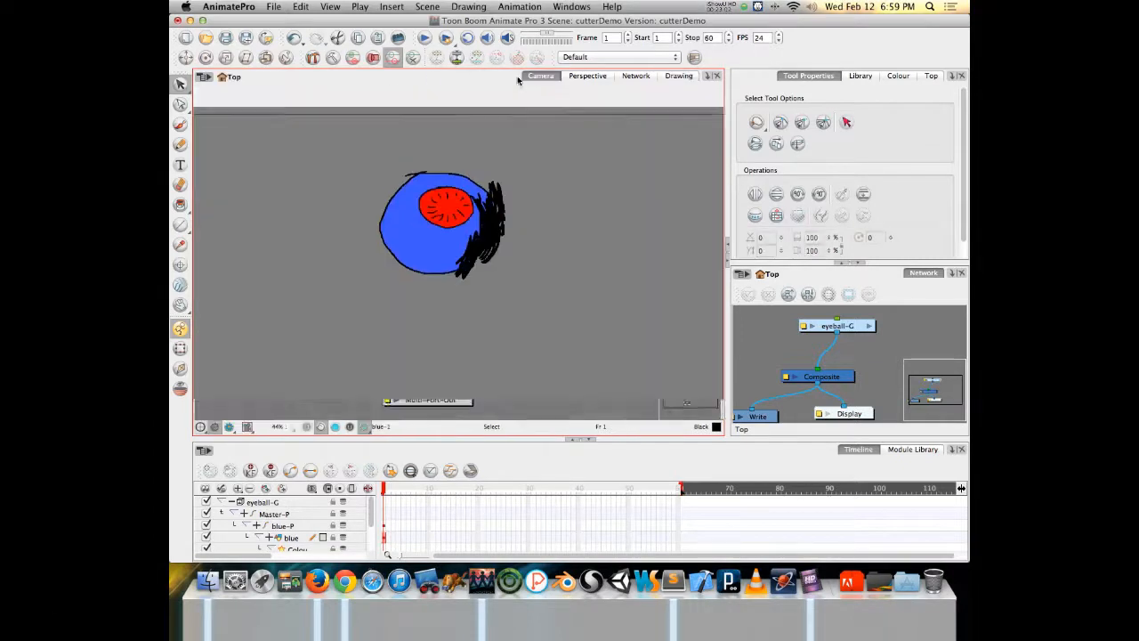
click(186, 57)
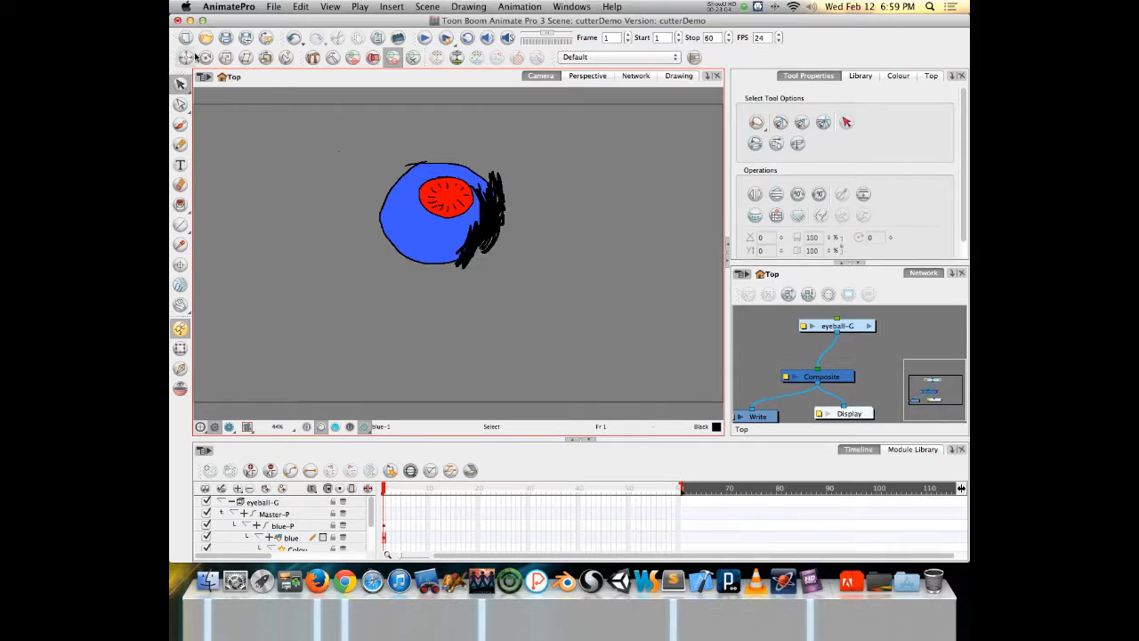
mouse_move(436, 194)
mouse_down()
mouse_move(496, 234)
mouse_move(412, 196)
mouse_move(511, 192)
mouse_move(441, 196)
mouse_move(467, 255)
mouse_move(441, 223)
mouse_move(498, 201)
mouse_move(423, 204)
mouse_move(493, 192)
mouse_move(430, 218)
mouse_move(450, 219)
mouse_move(440, 206)
mouse_up()
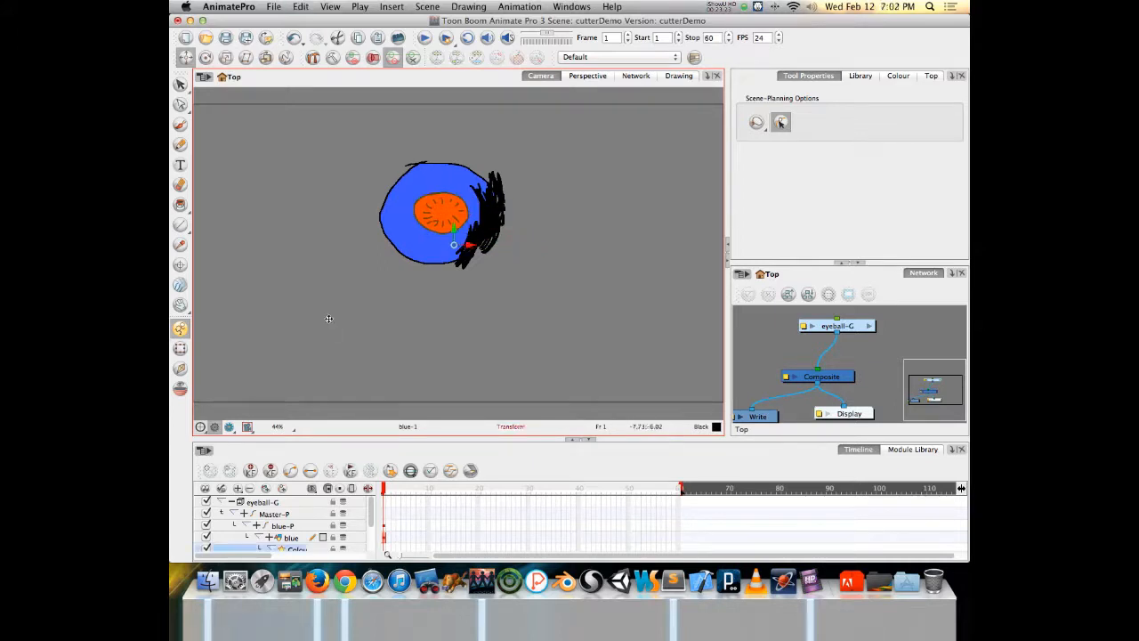
mouse_move(428, 208)
mouse_down()
mouse_move(470, 210)
mouse_move(446, 208)
mouse_up()
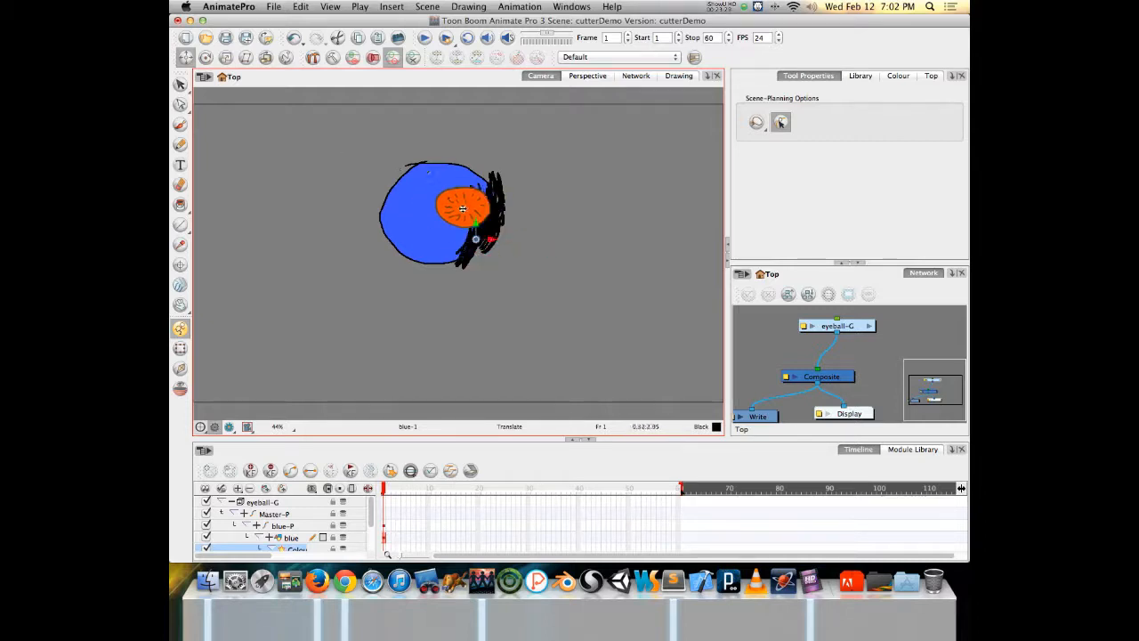
drag(418, 203, 409, 200)
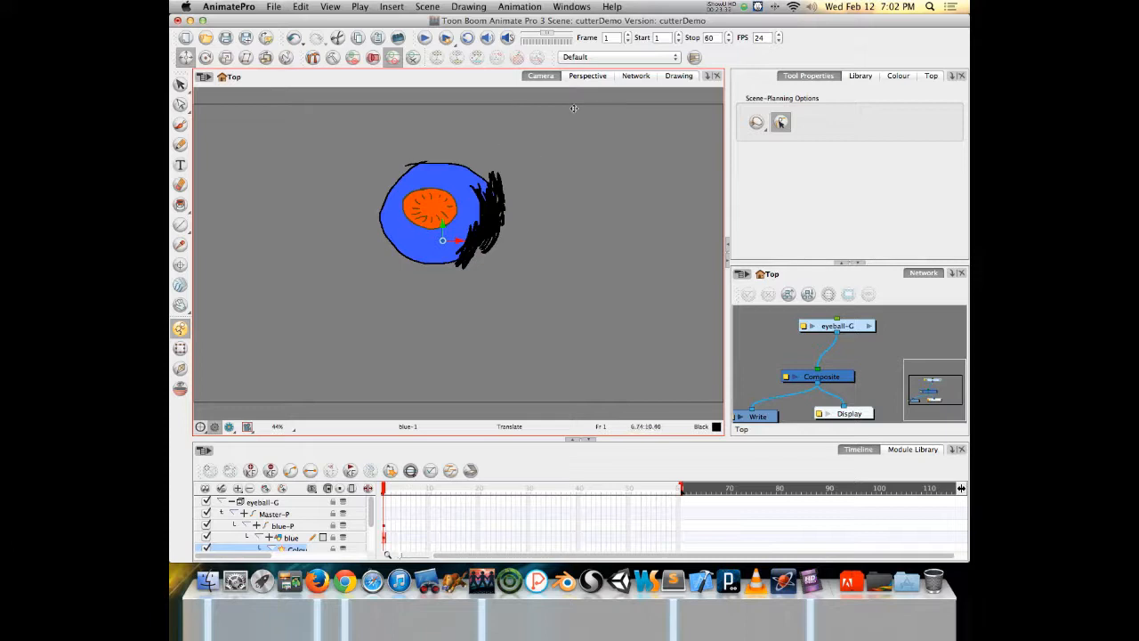
In the Drawing view, select the black shading and the blue shape's outline separately, and both together.
click(678, 76)
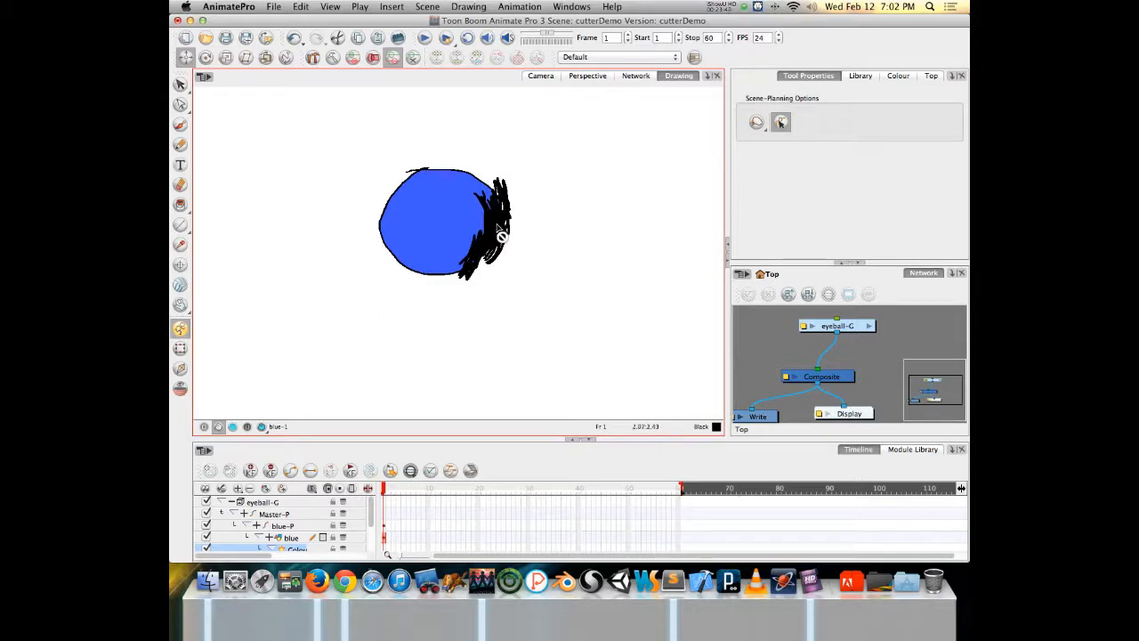
key(alt+s)
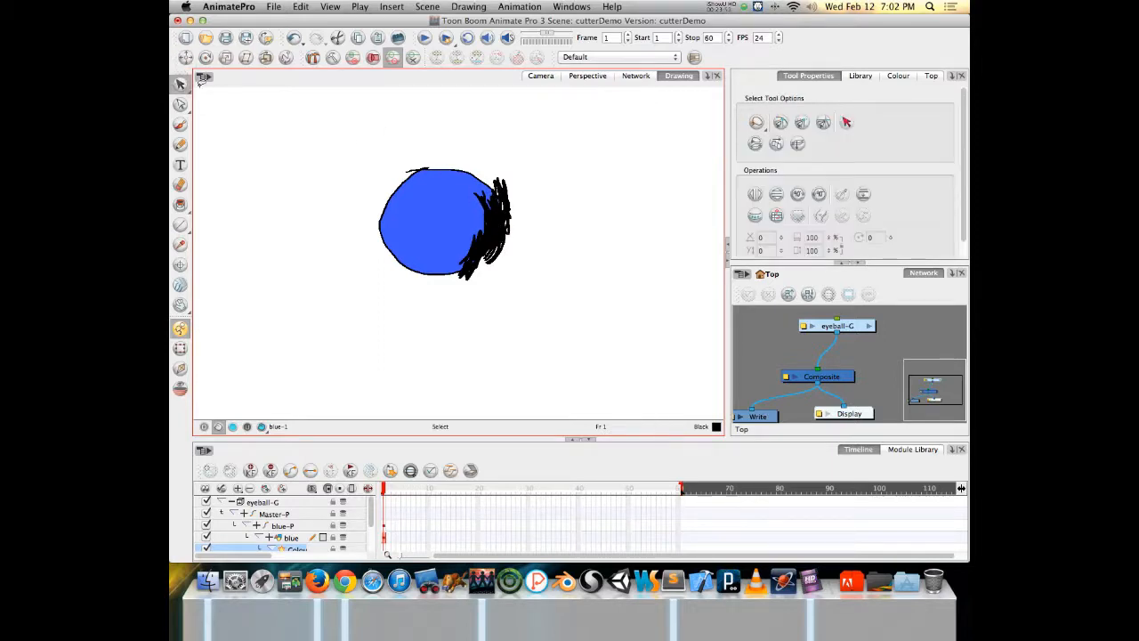
click(498, 219)
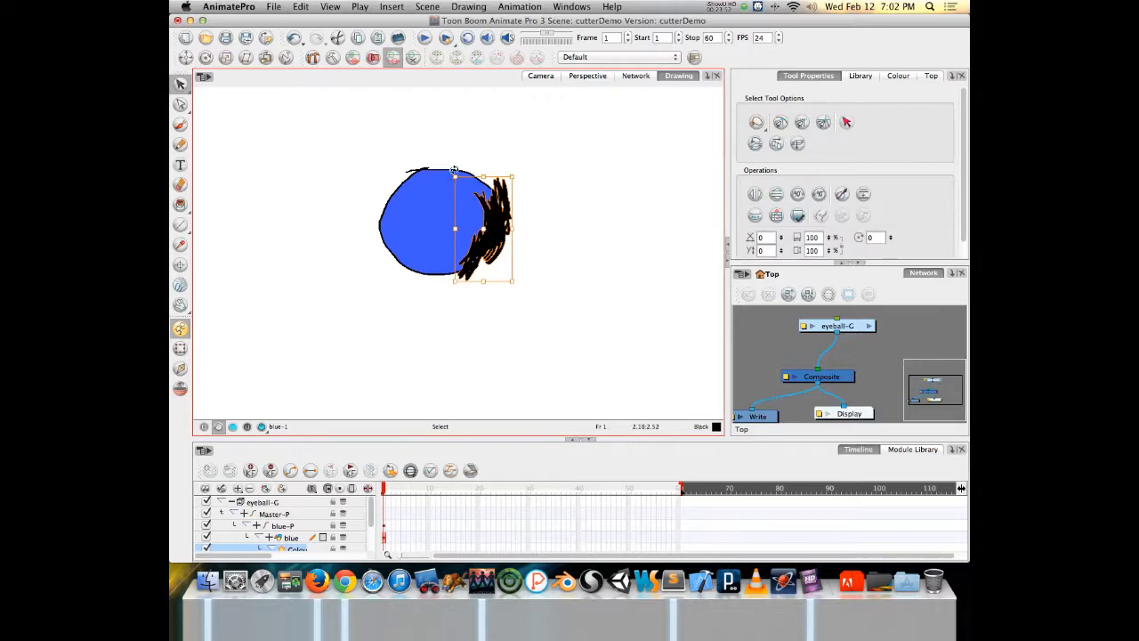
click(442, 137)
click(445, 165)
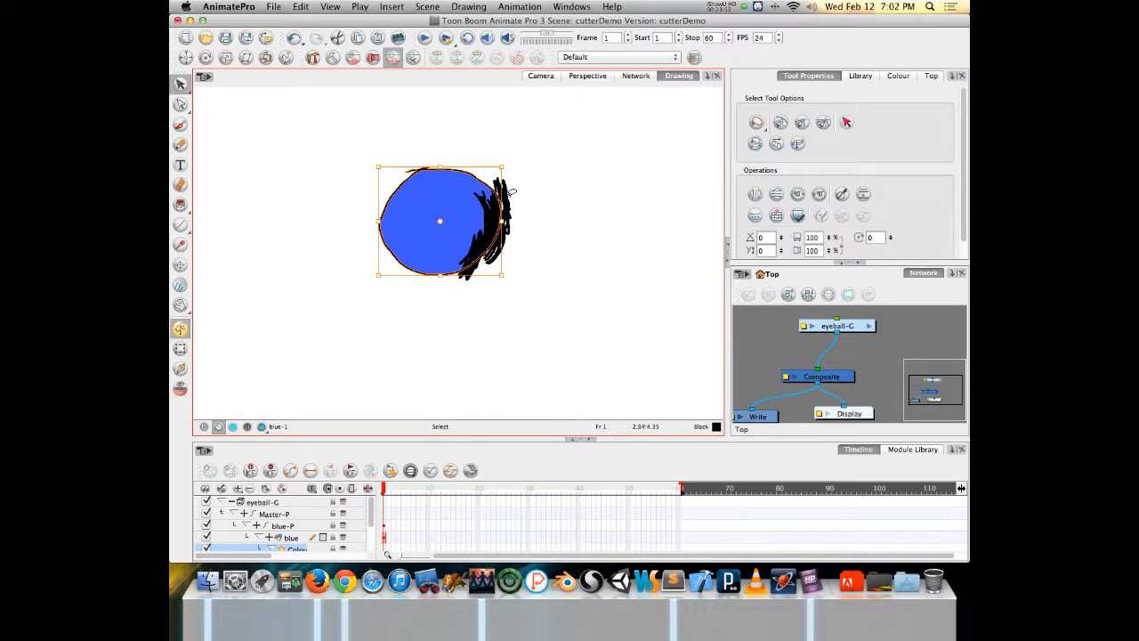
shift+click(509, 192)
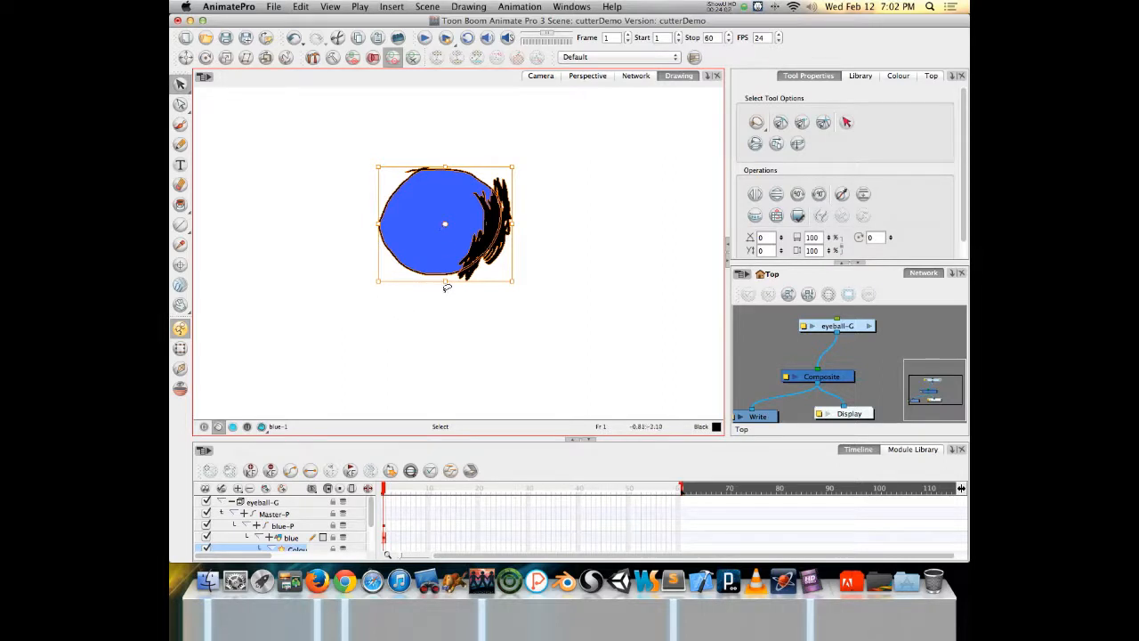
Copy all of the blue drawing's Line Art artwork and paste it into the Colour Art layer.
click(358, 119)
mouse_move(388, 155)
mouse_down()
mouse_move(318, 223)
mouse_move(405, 323)
mouse_move(570, 283)
mouse_move(533, 165)
mouse_move(378, 149)
mouse_up()
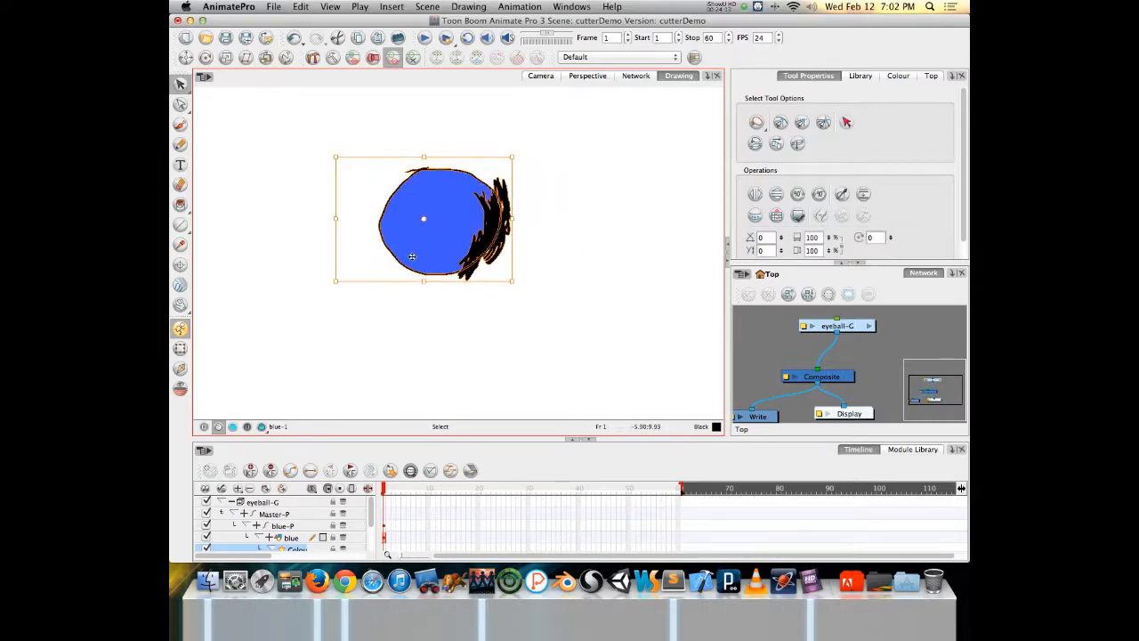
key(super+c)
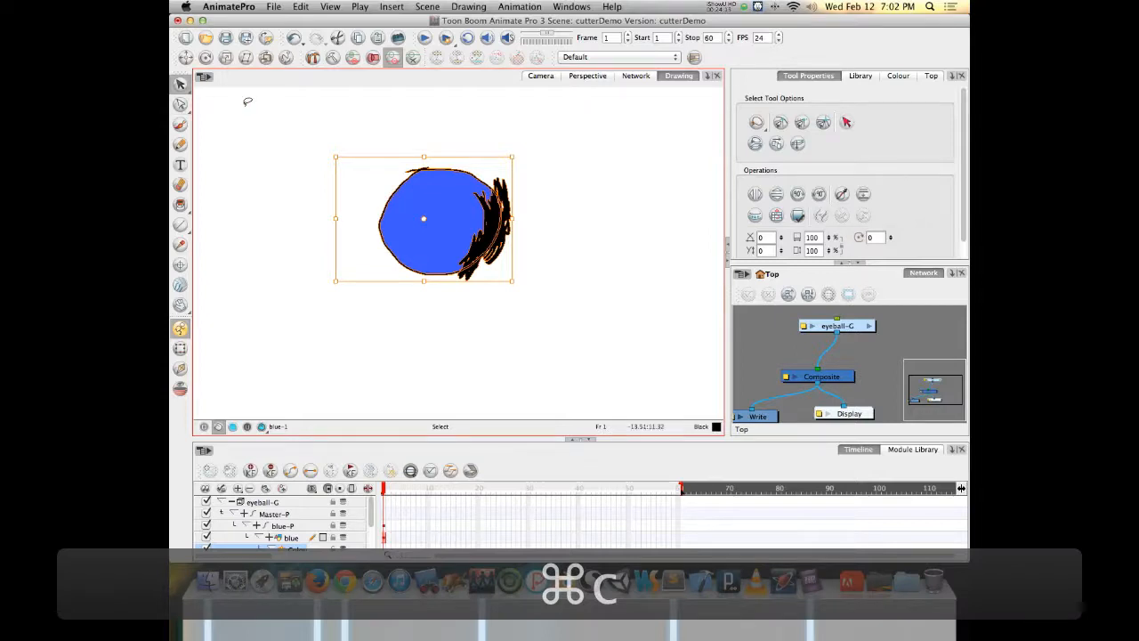
click(247, 427)
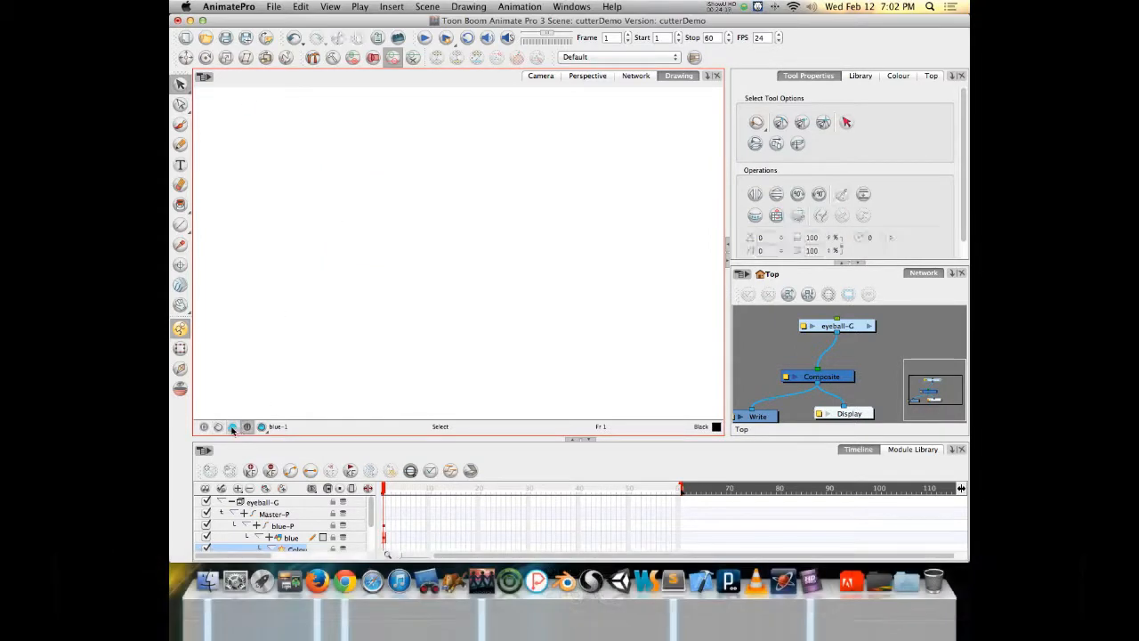
click(232, 426)
mouse_move(508, 178)
mouse_down()
mouse_move(462, 292)
mouse_move(514, 169)
mouse_up()
key(super+x)
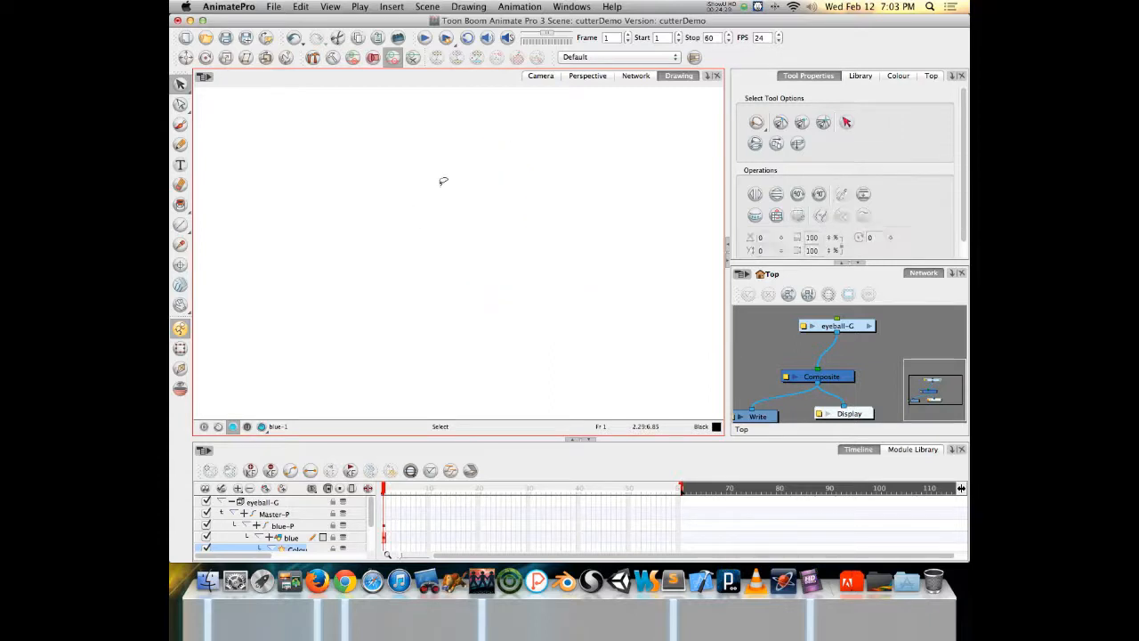
click(232, 427)
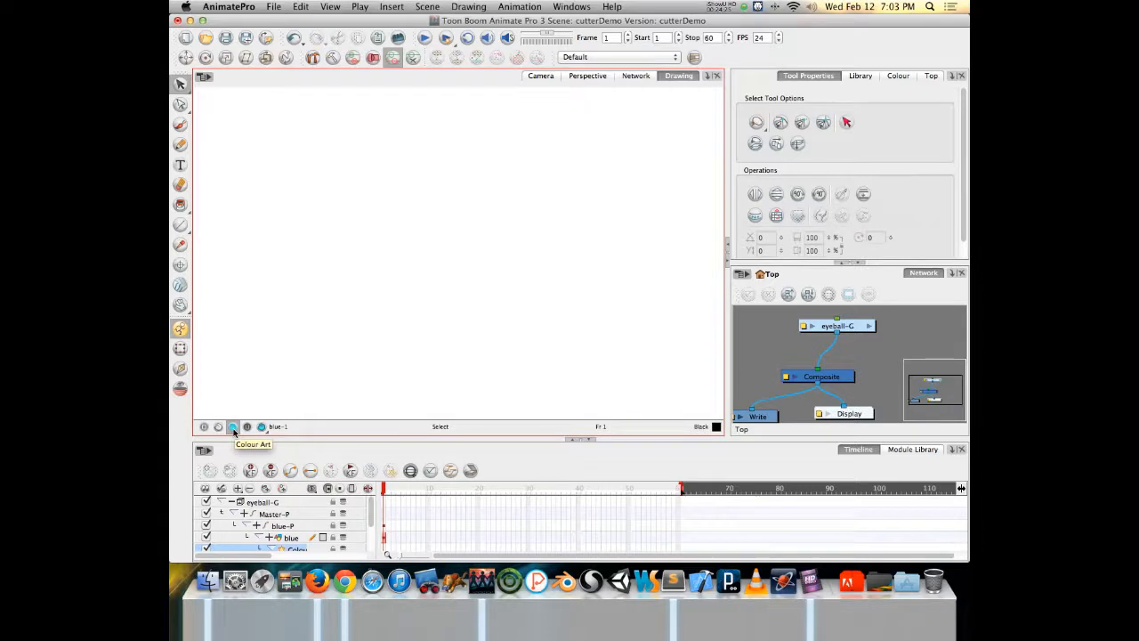
key(super+v)
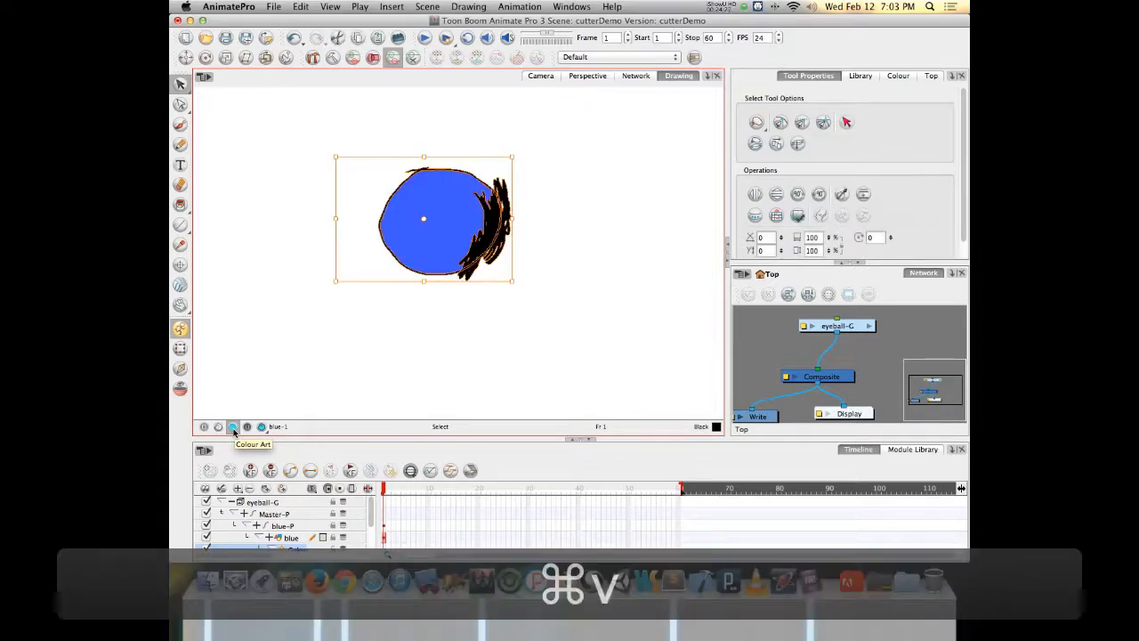
Try to delete the blue fill from the Colour Art layer of the blue drawing.
click(218, 428)
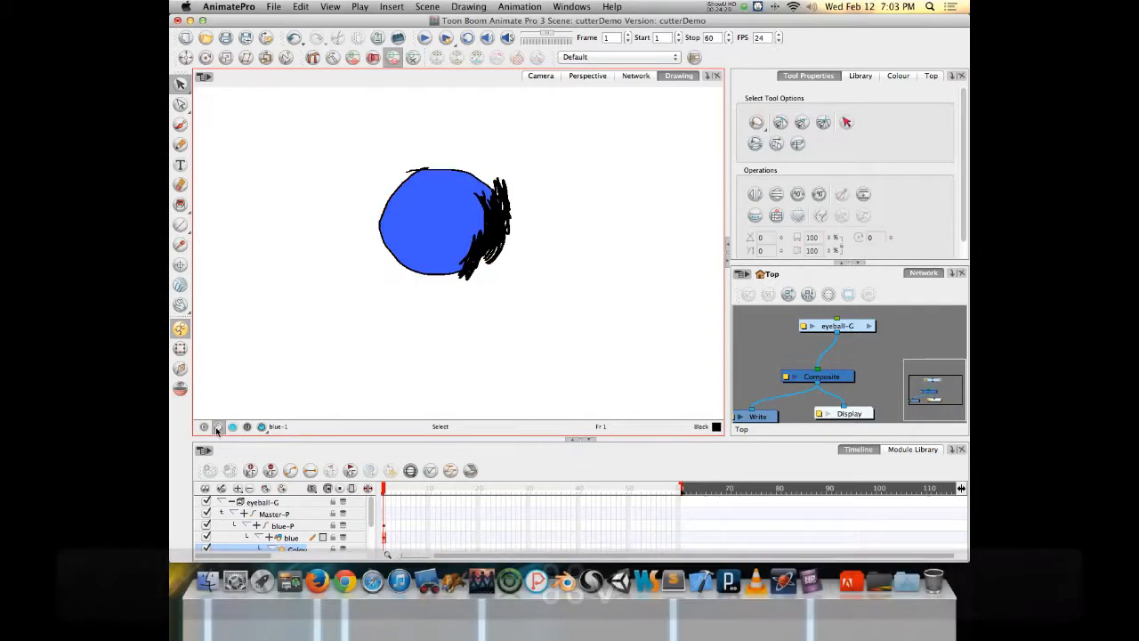
click(232, 427)
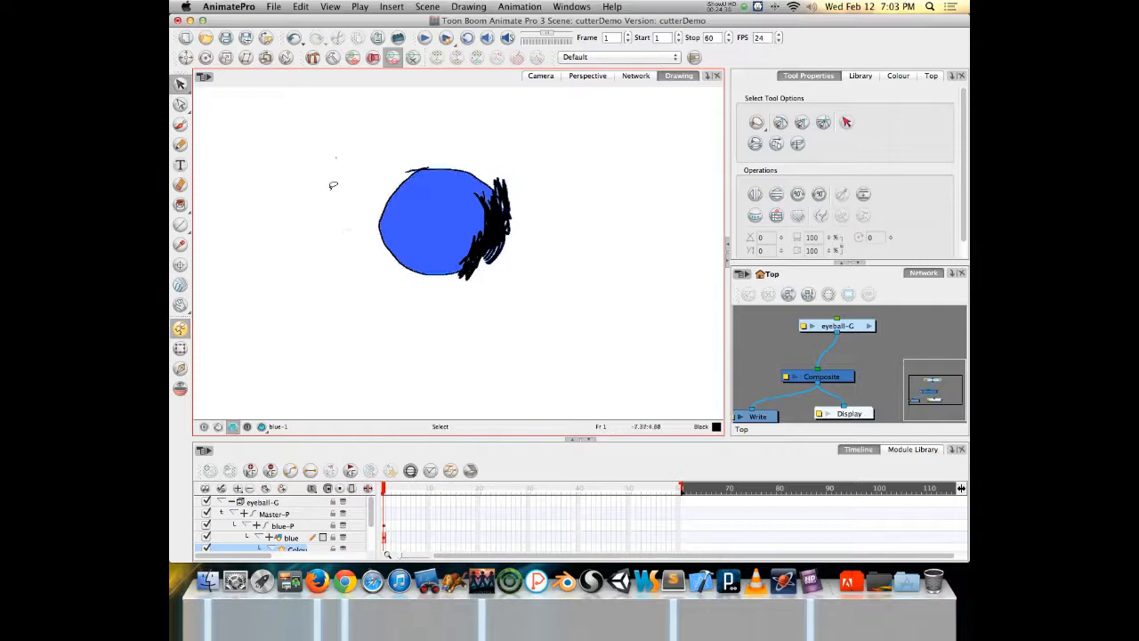
click(407, 211)
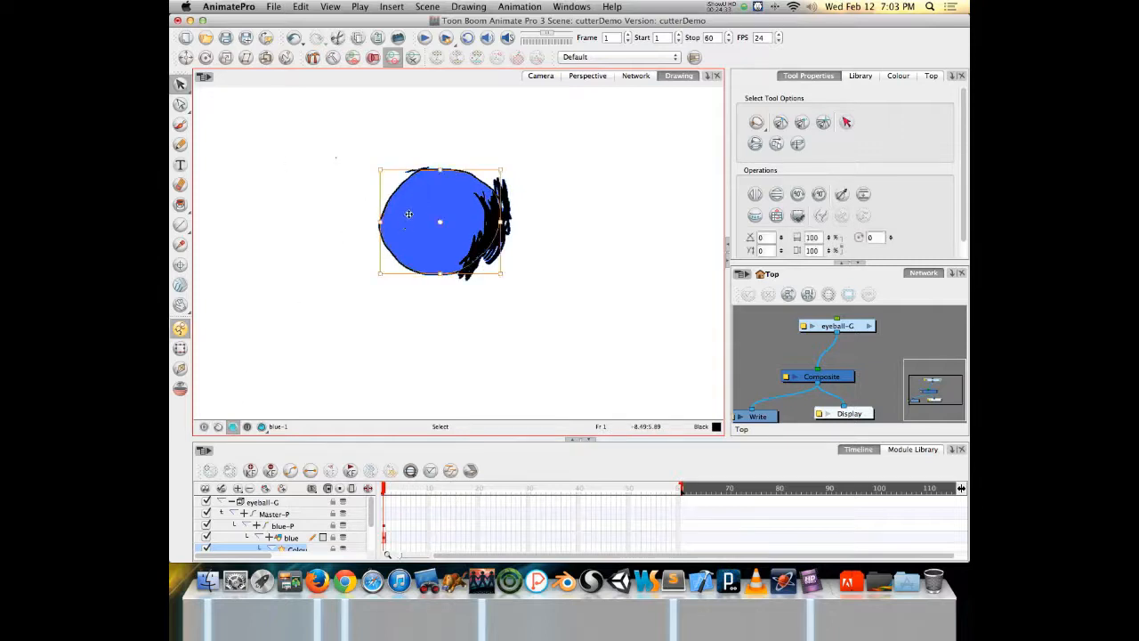
key(Delete)
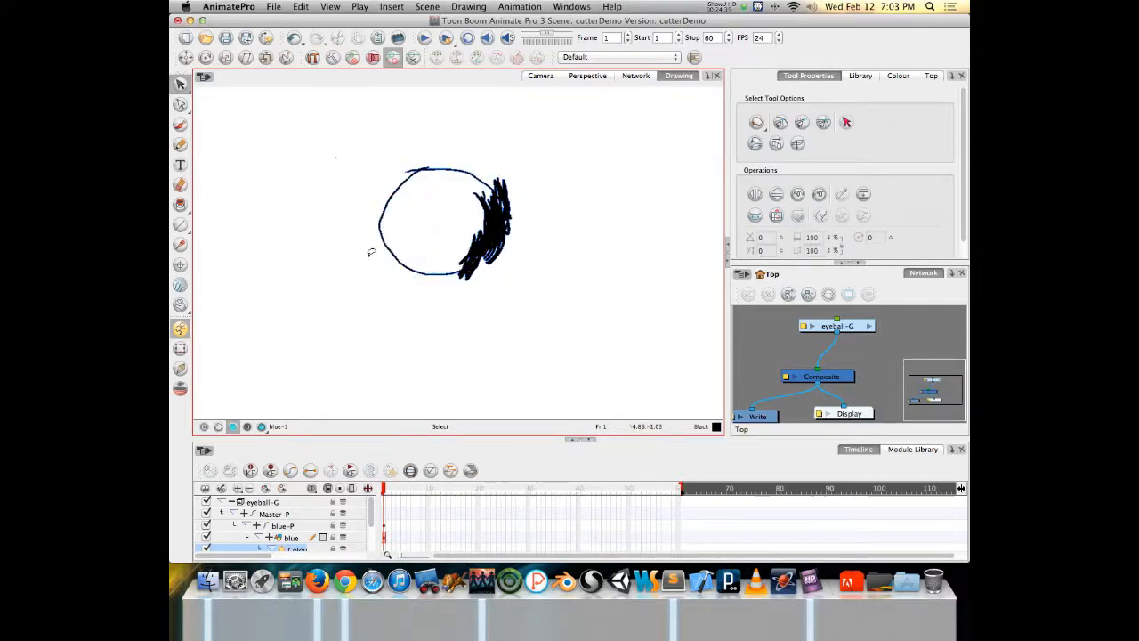
Lasso and delete the stray dot above the blue shape in the drawing's art layers, finishing on the Line Art layer.
mouse_move(324, 144)
mouse_down()
mouse_move(337, 166)
mouse_move(313, 140)
mouse_up()
key(Delete)
click(232, 427)
mouse_move(331, 140)
mouse_down()
mouse_move(354, 158)
mouse_move(329, 143)
mouse_up()
key(Delete)
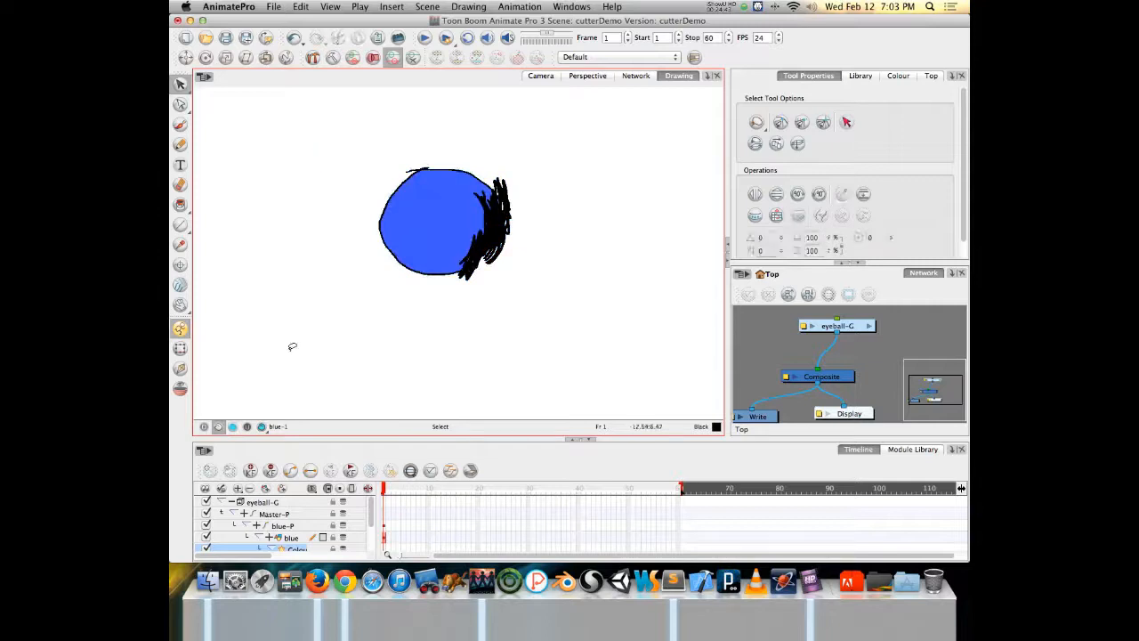
click(218, 427)
In the Network view, copy and paste the blue drawing module and place the copy beside the original.
click(636, 76)
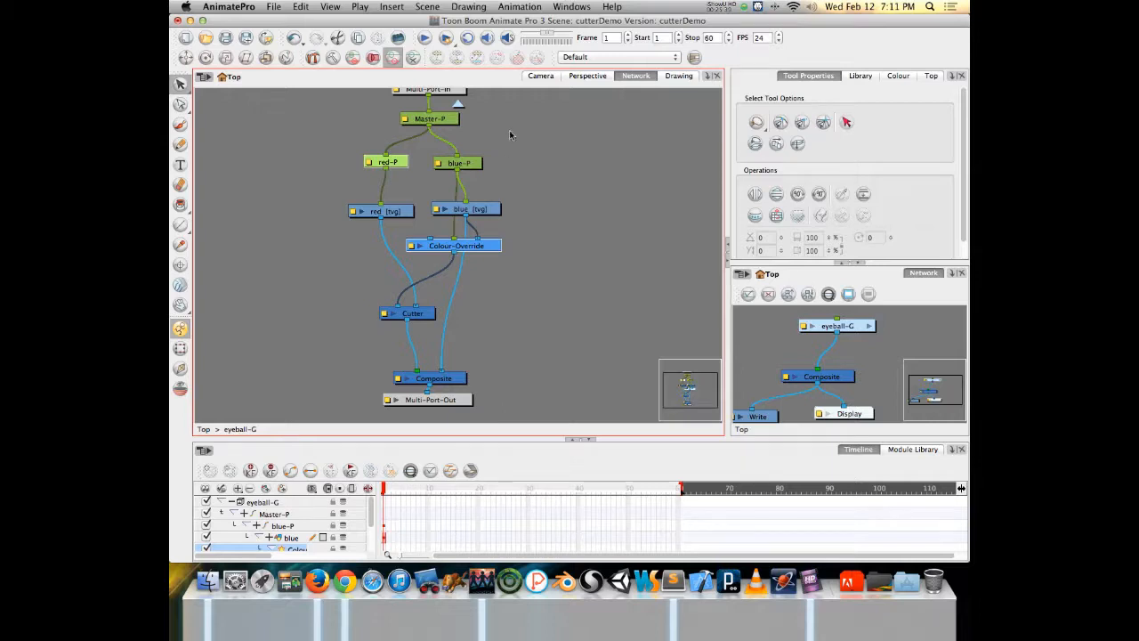
click(482, 208)
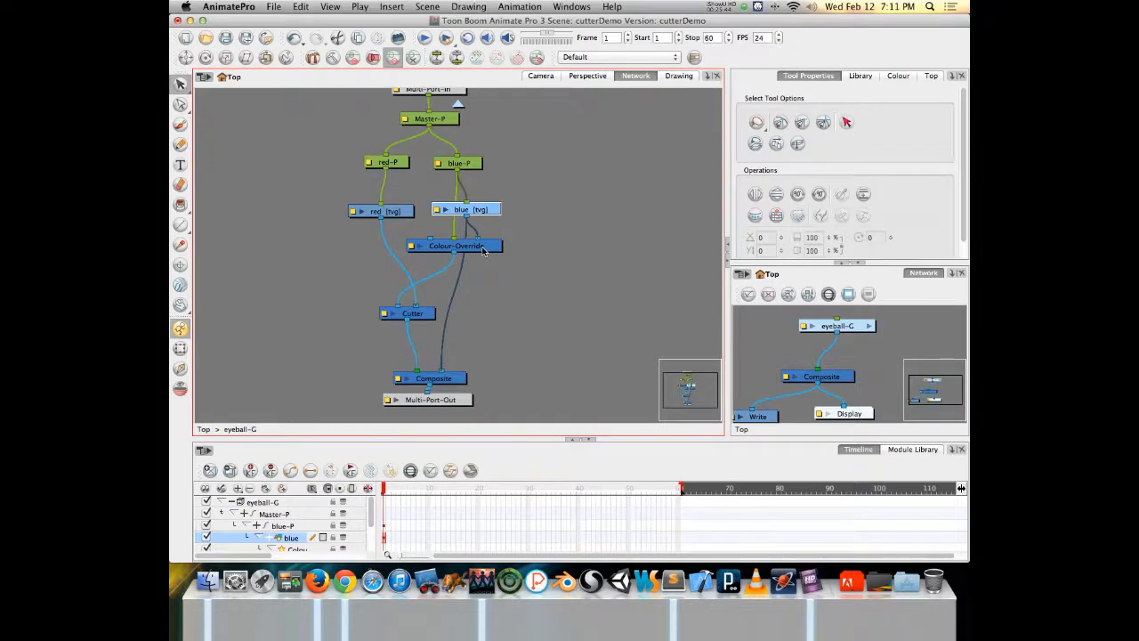
key(super+c)
key(super+v)
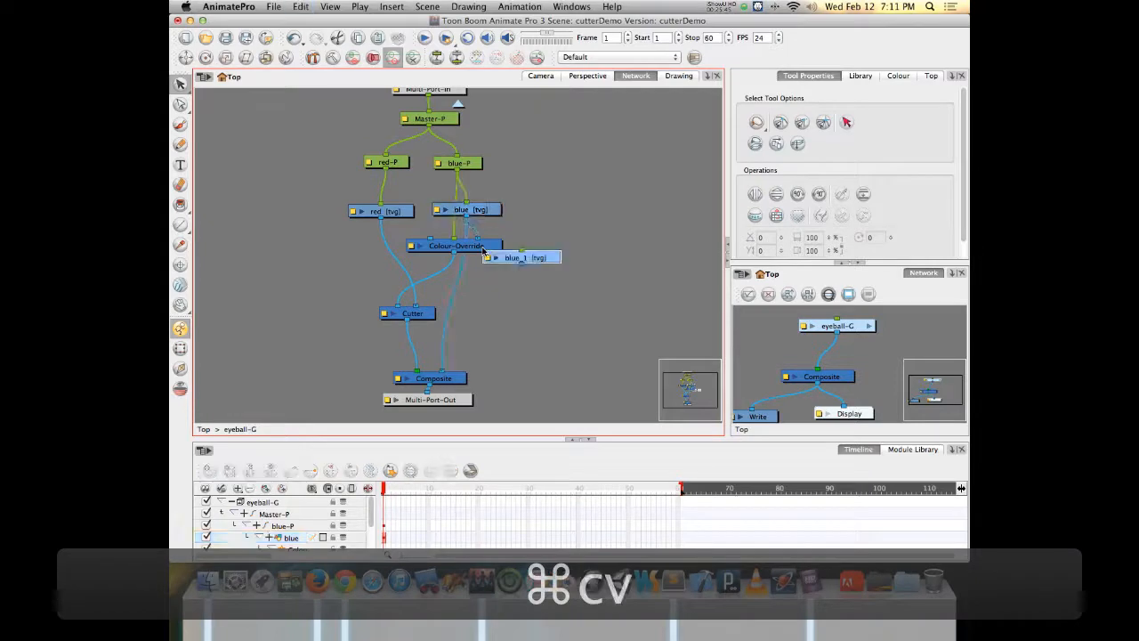
drag(531, 261, 581, 231)
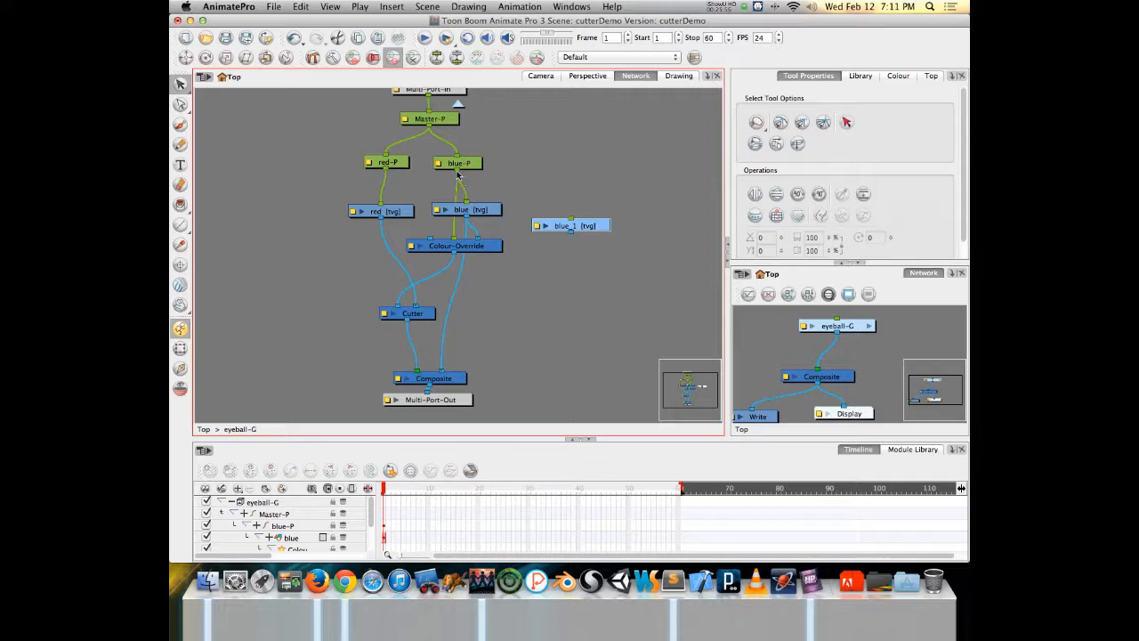
Connect blue_1 from blue-P into the Composite's leftmost input port, and move the Cutter and Composite modules to make the wiring clearer.
drag(459, 176, 570, 220)
drag(572, 234, 456, 347)
drag(417, 305, 412, 274)
drag(459, 353, 477, 338)
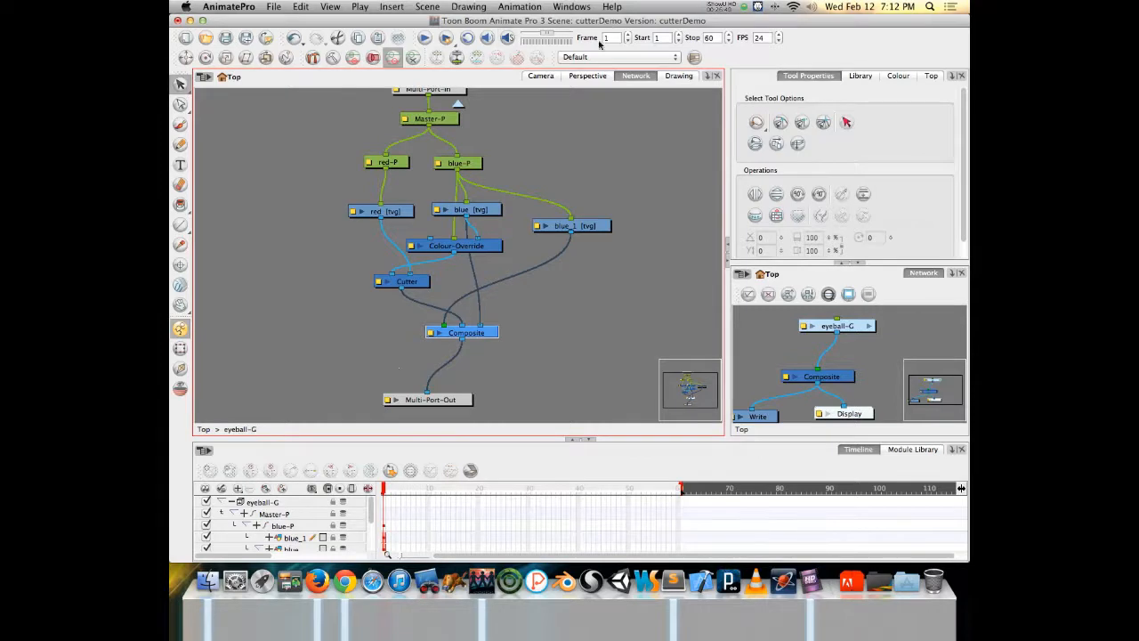
Check the composited result in the Camera view, and return to the Network view.
click(542, 77)
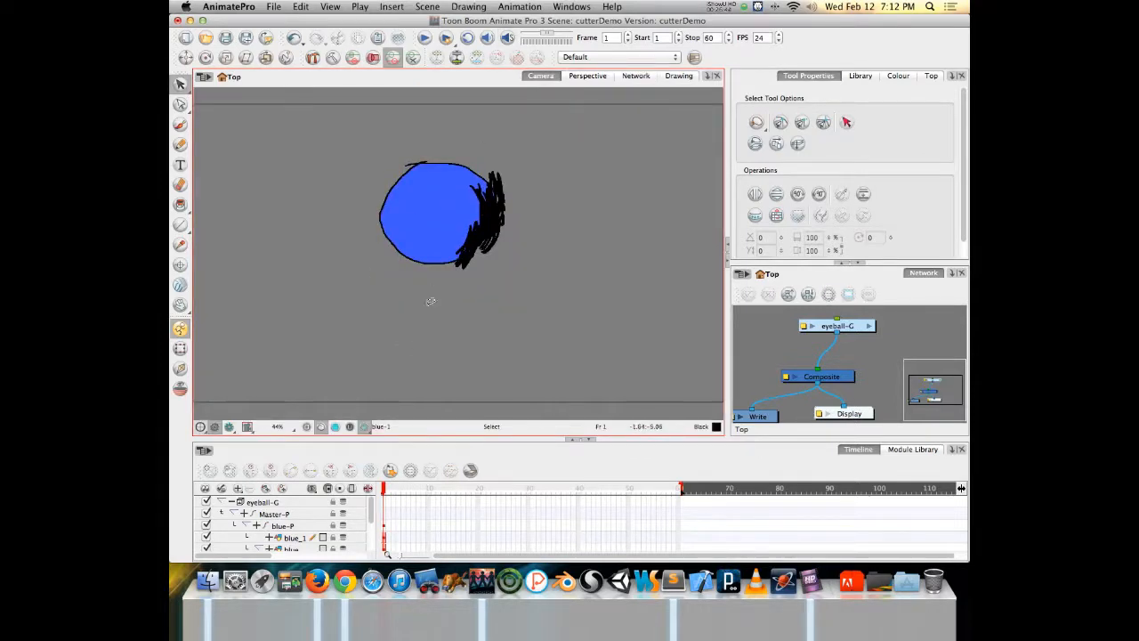
click(680, 77)
click(638, 77)
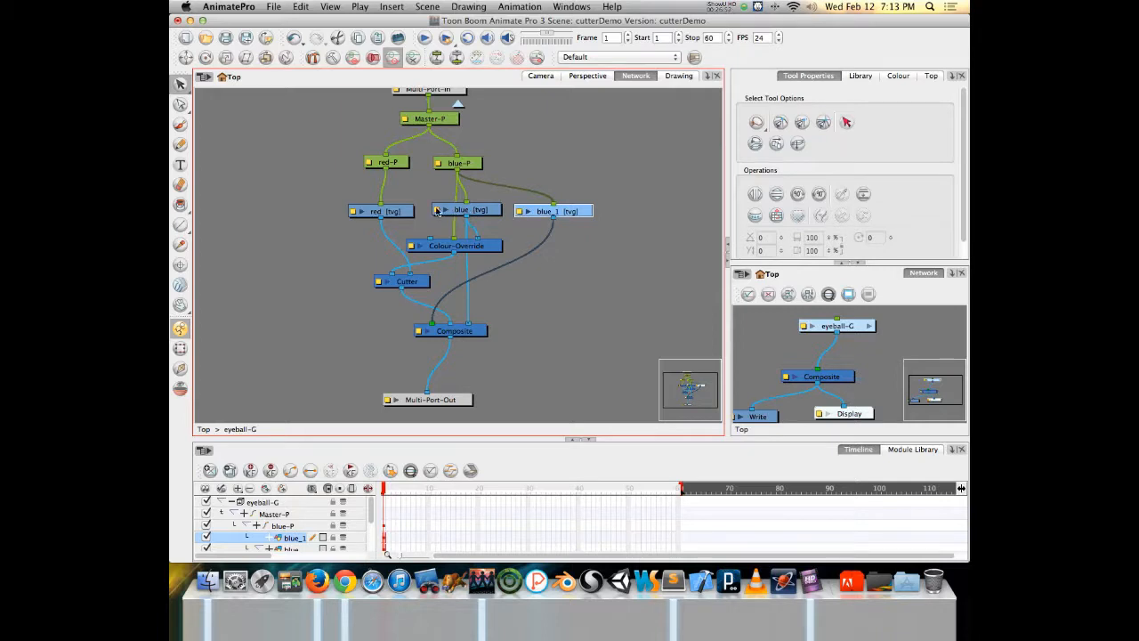
Open the layer properties of both the blue and blue_1 drawings and arrange them side by side.
double_click(437, 210)
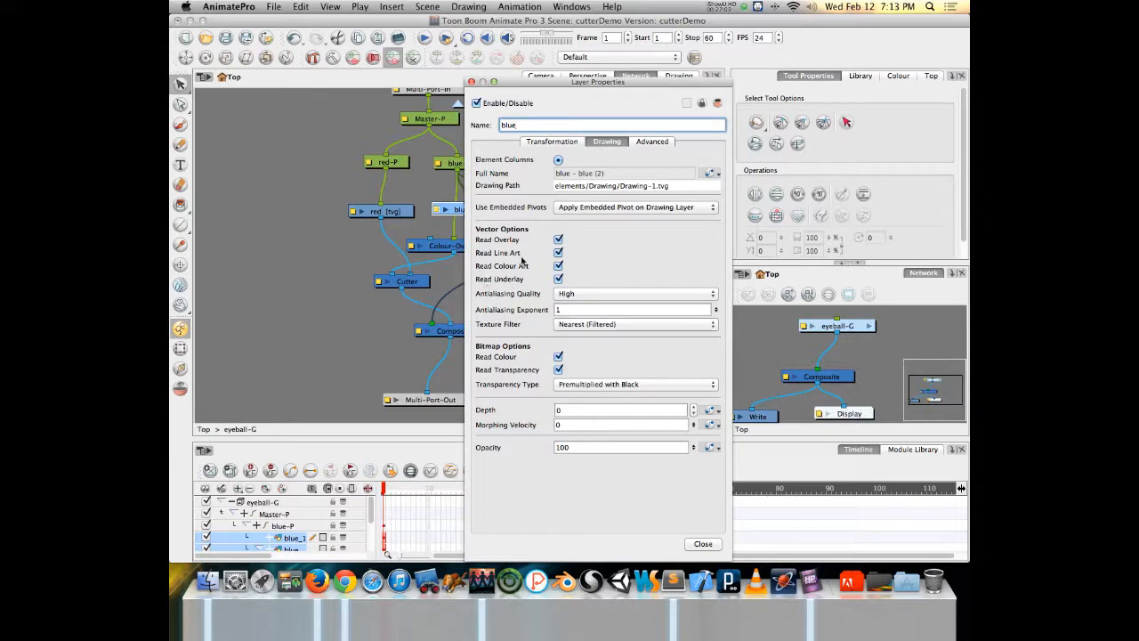
click(471, 82)
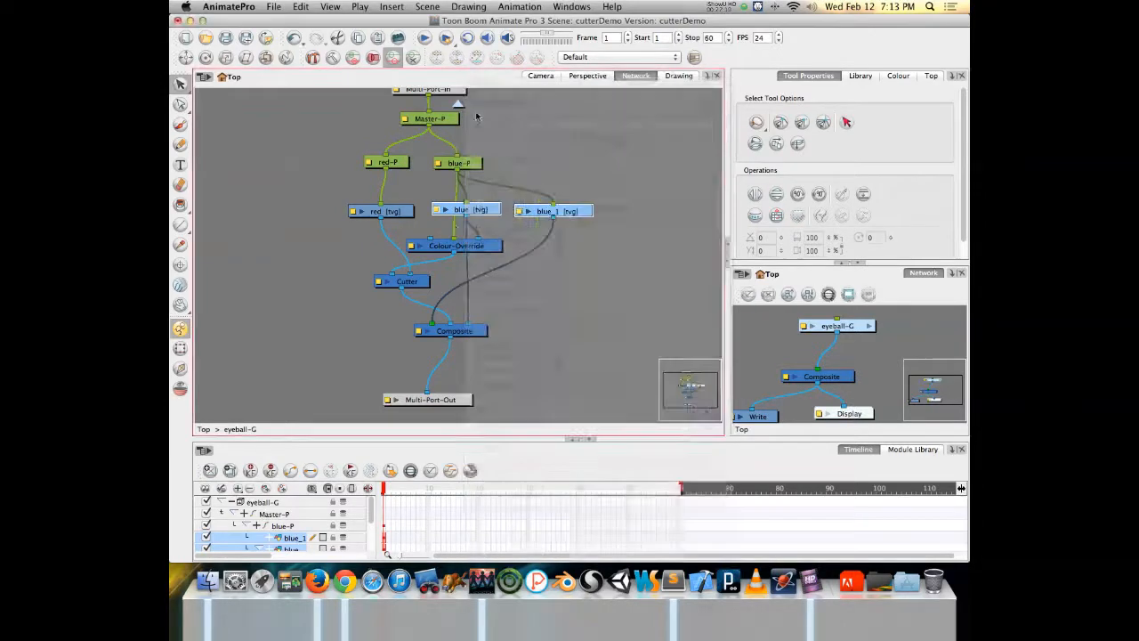
double_click(436, 211)
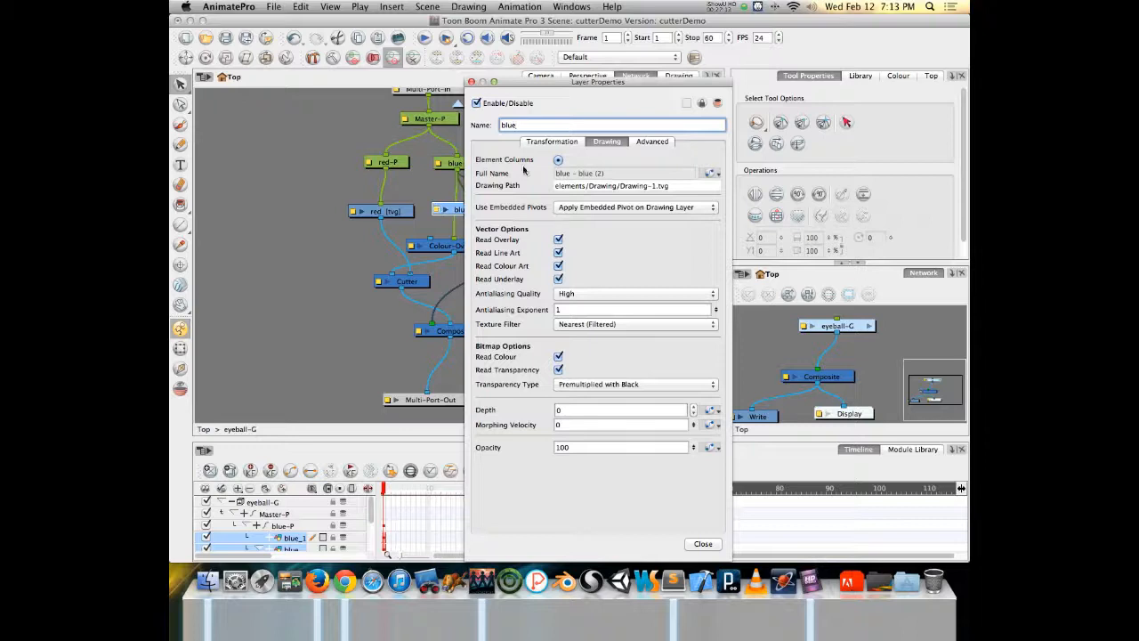
drag(532, 81, 534, 78)
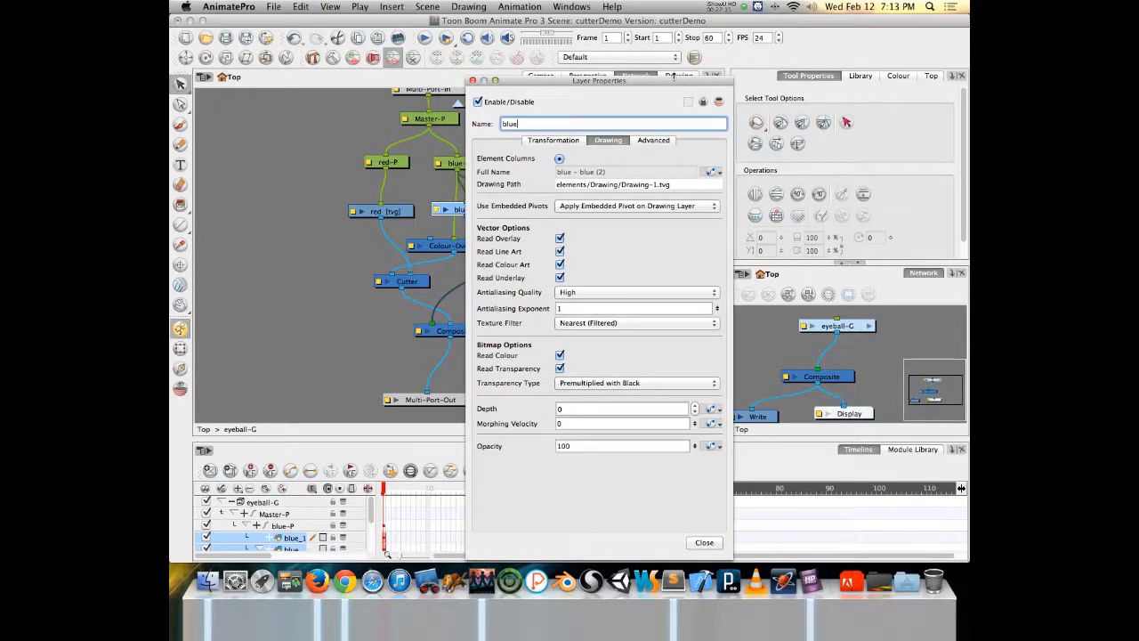
drag(655, 84, 406, 54)
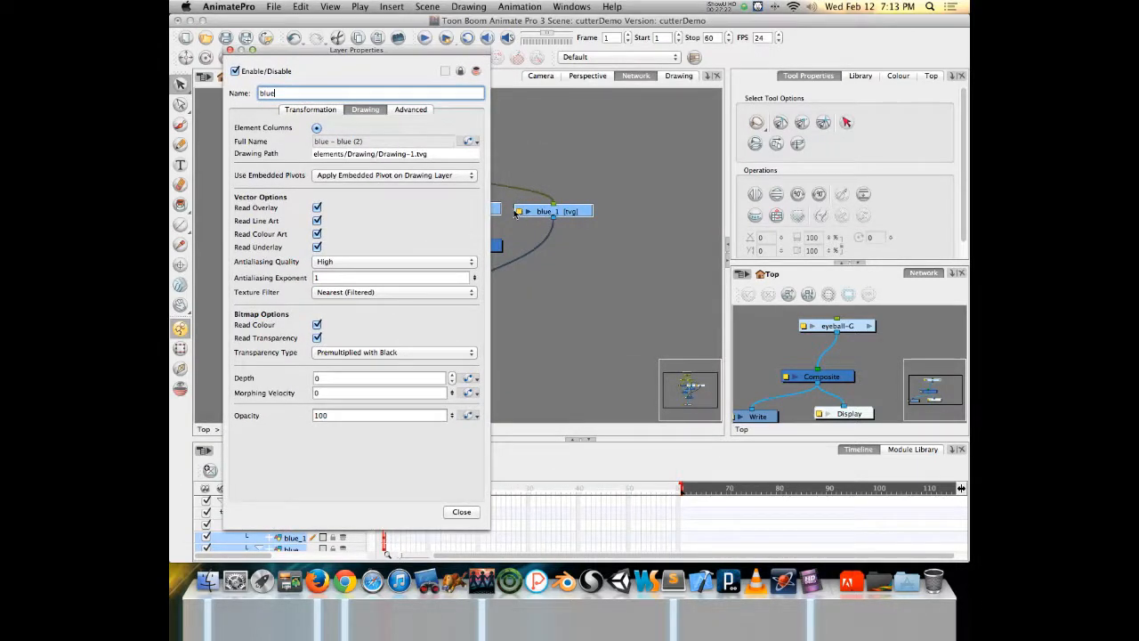
text(_1)
drag(394, 49, 767, 48)
drag(648, 50, 542, 53)
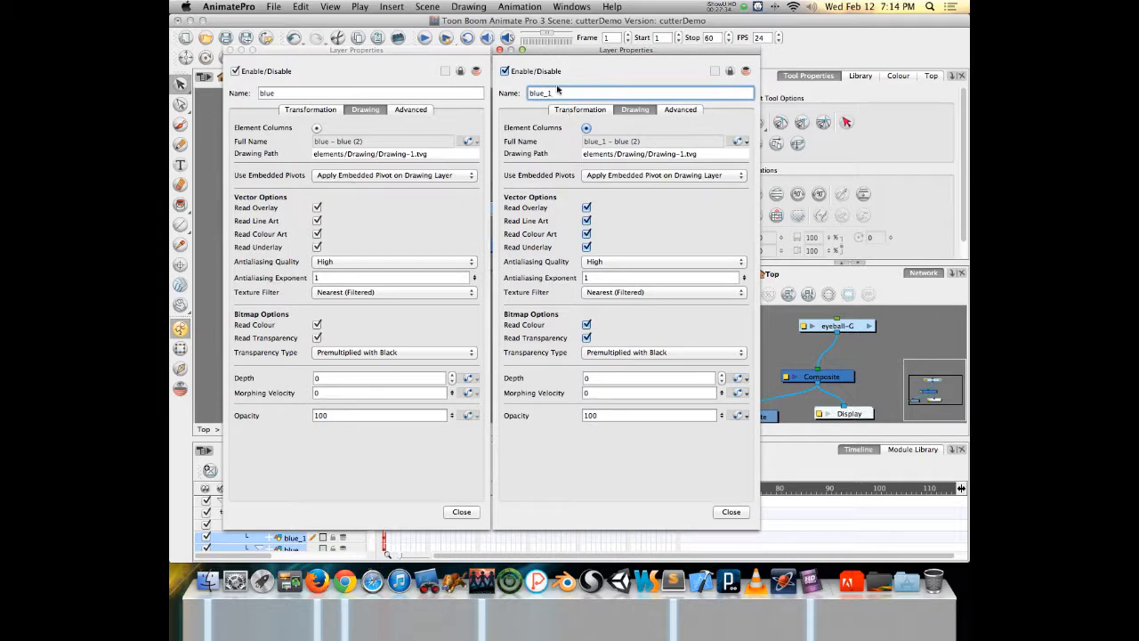
Set blue_1 to read only Colour Art by disabling Read Overlay, Read Line Art and Read Underlay.
click(587, 208)
click(587, 207)
click(586, 221)
click(587, 246)
Set blue to read only Line Art by disabling Read Colour Art, Read Overlay and Read Underlay.
click(317, 234)
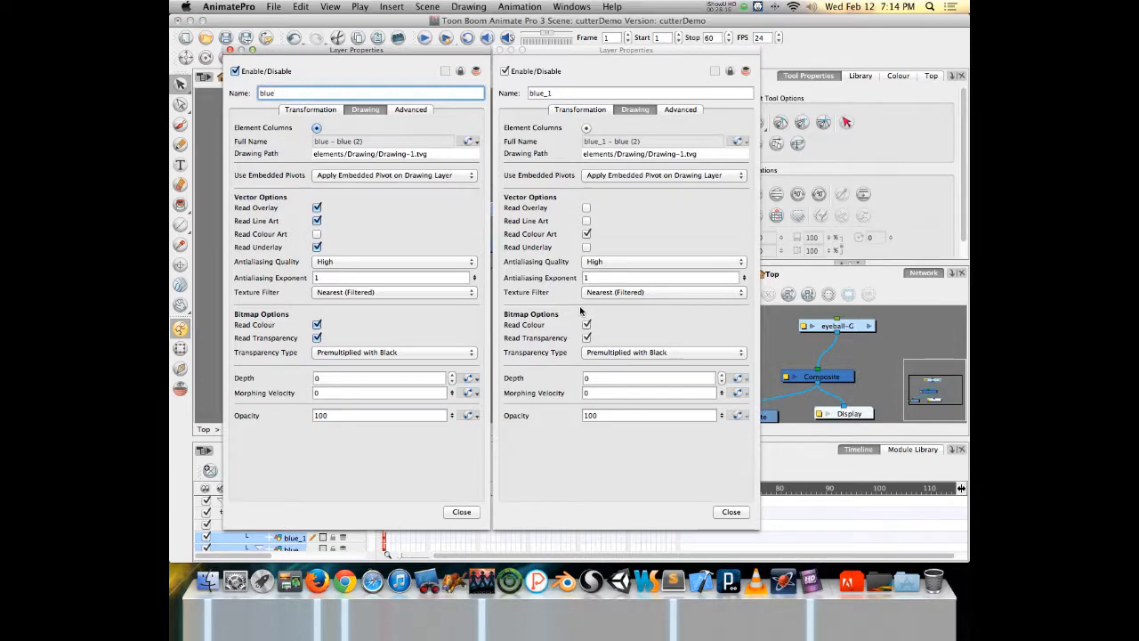
click(317, 208)
click(317, 247)
Reposition the two layer properties windows to compare their settings, and close both.
drag(616, 51, 462, 50)
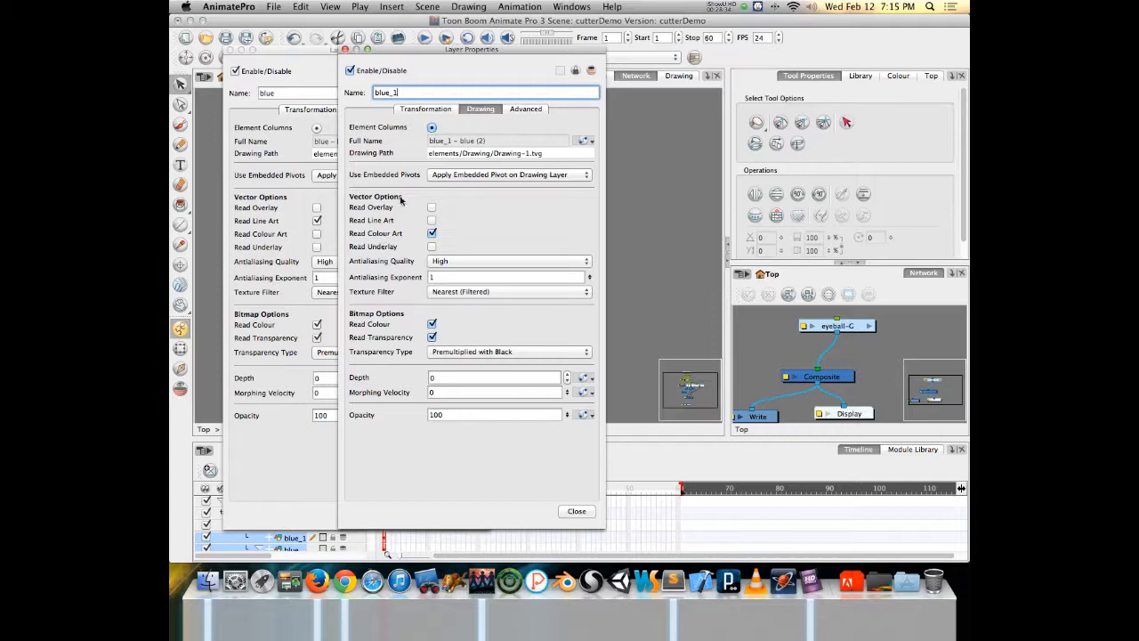
drag(398, 53, 688, 54)
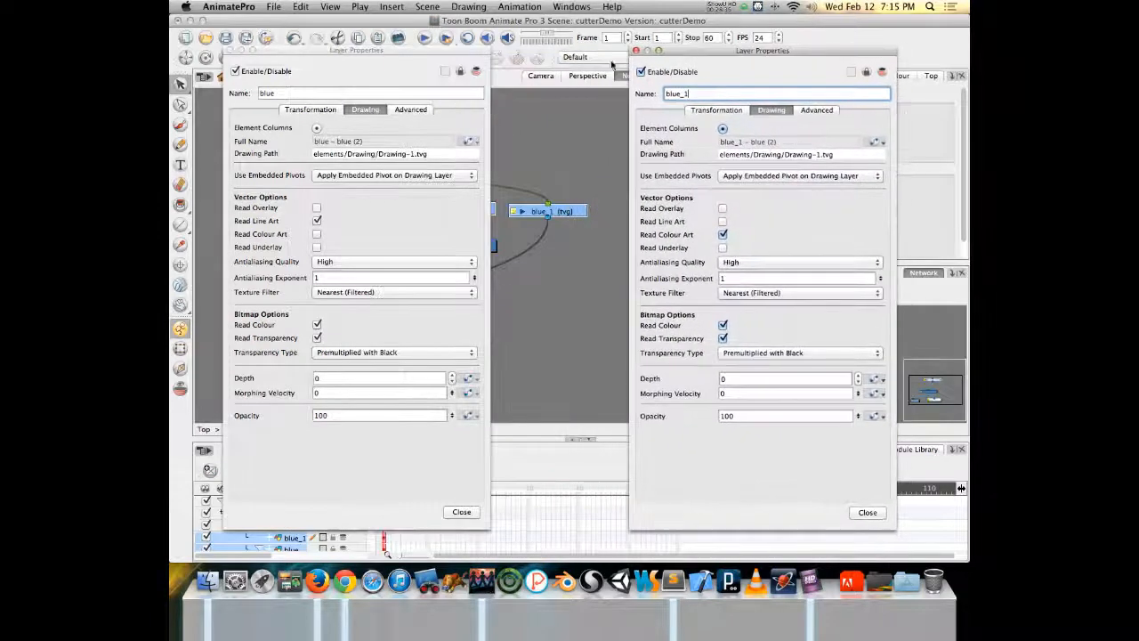
click(407, 52)
drag(407, 51, 408, 61)
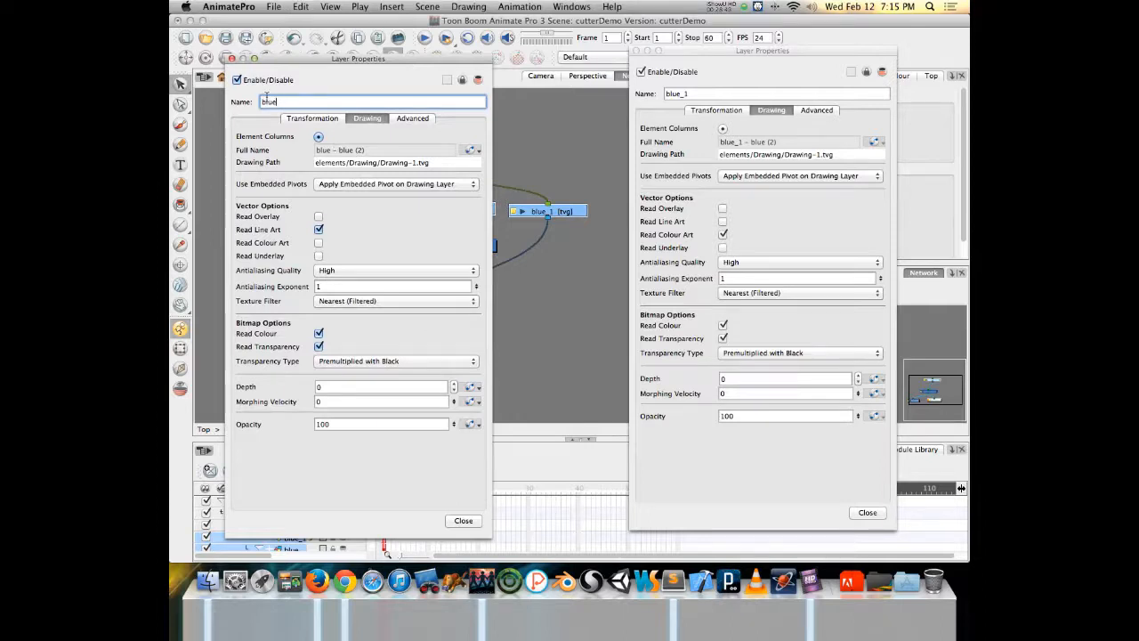
click(232, 59)
click(632, 51)
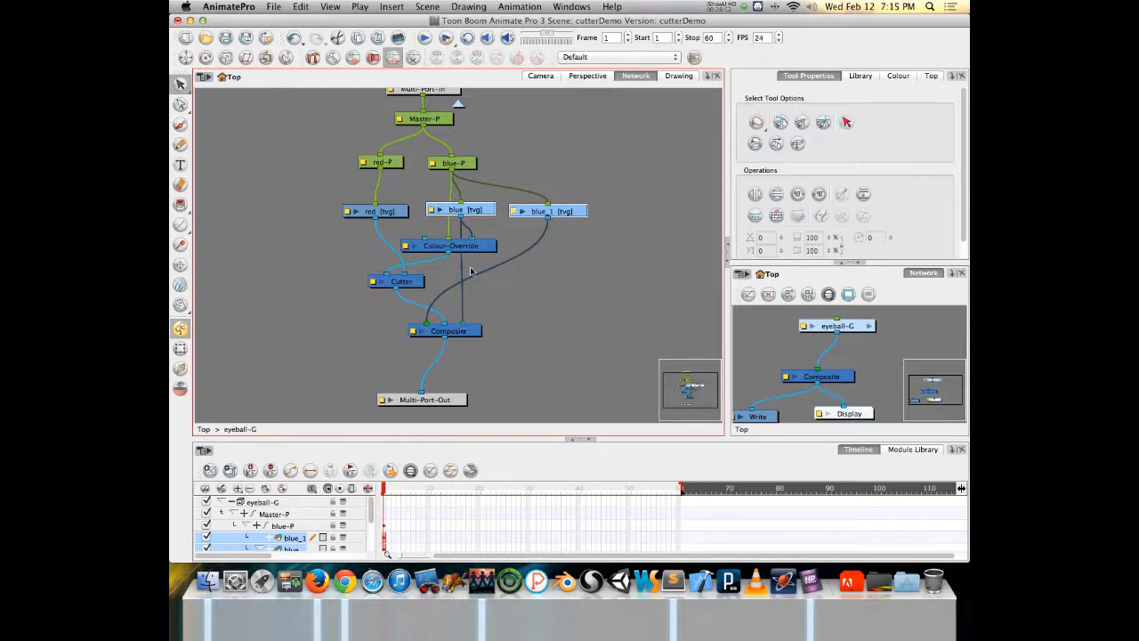
In the Camera view, deselect the blue drawings and translate the red drawing towards the black shading.
click(545, 75)
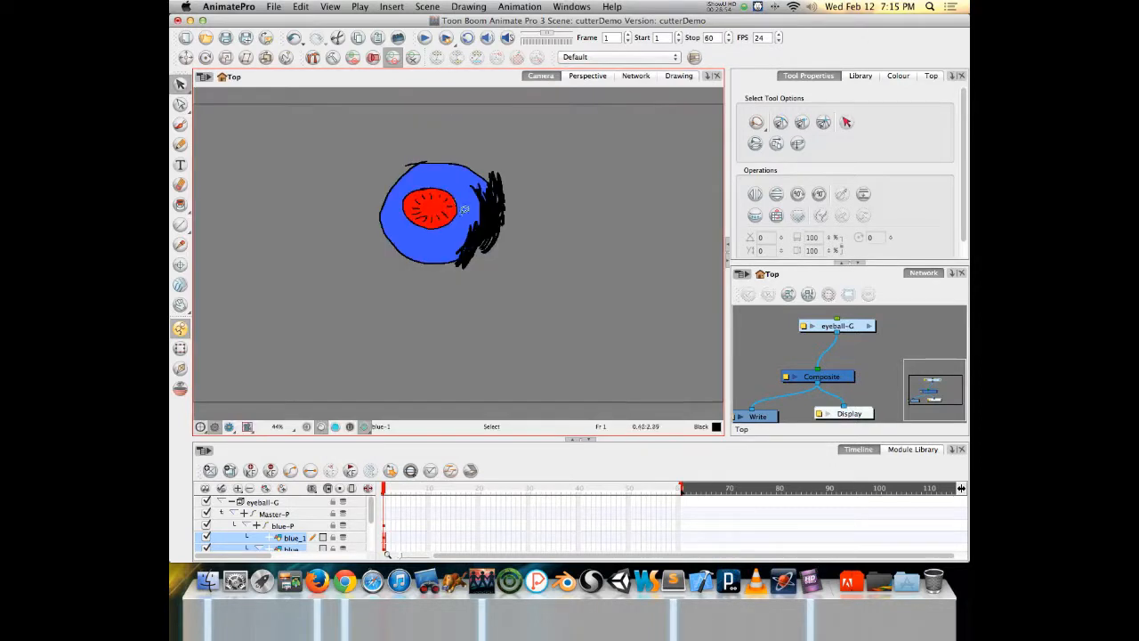
click(185, 57)
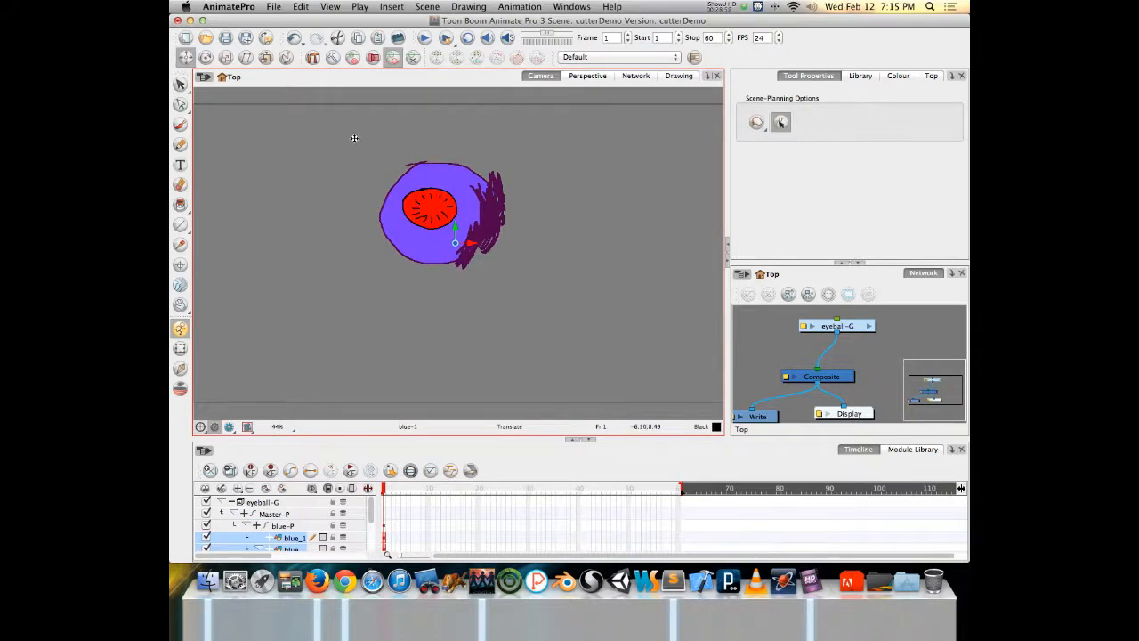
key(Escape)
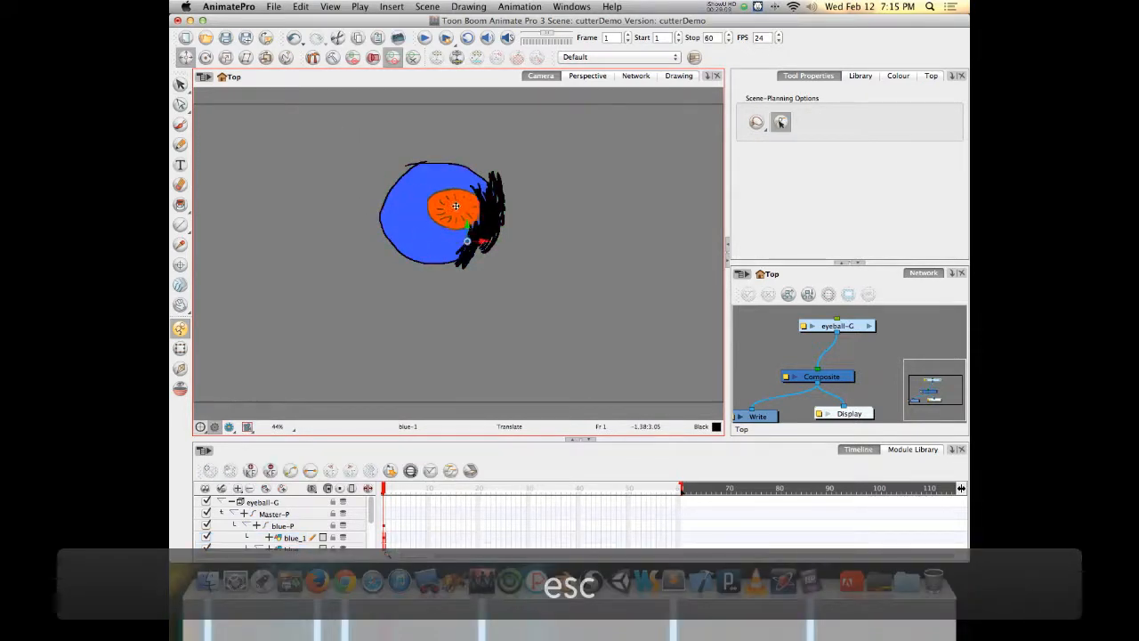